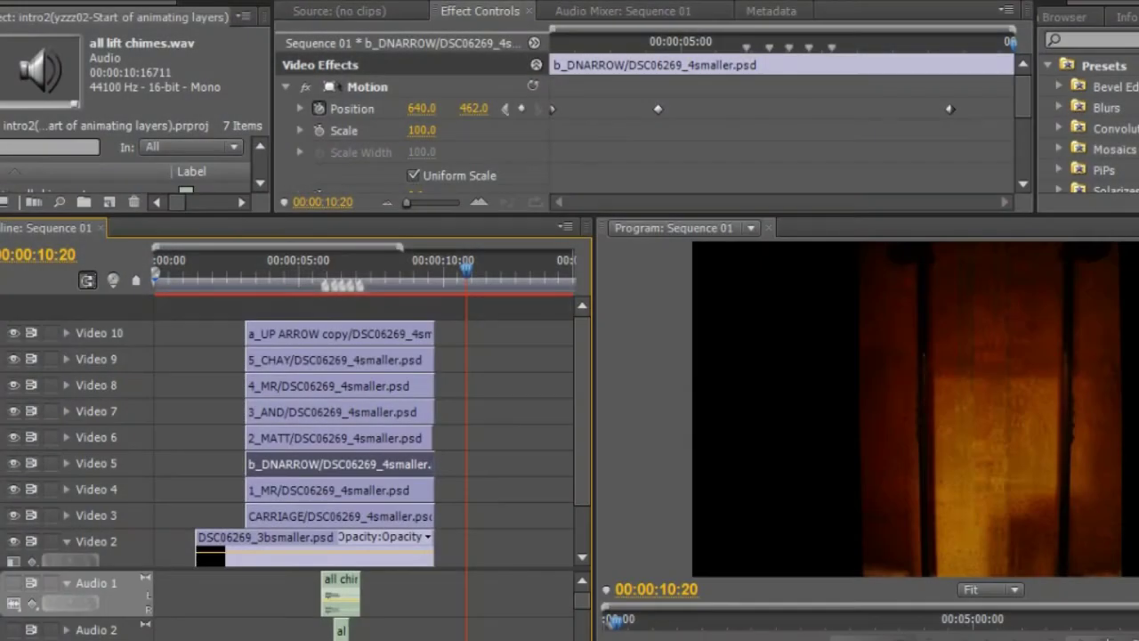
- Close the intro2(yzzz02-Start of animating layers) project with Ctrl+Shift+W
key("ctrl+shift+w")
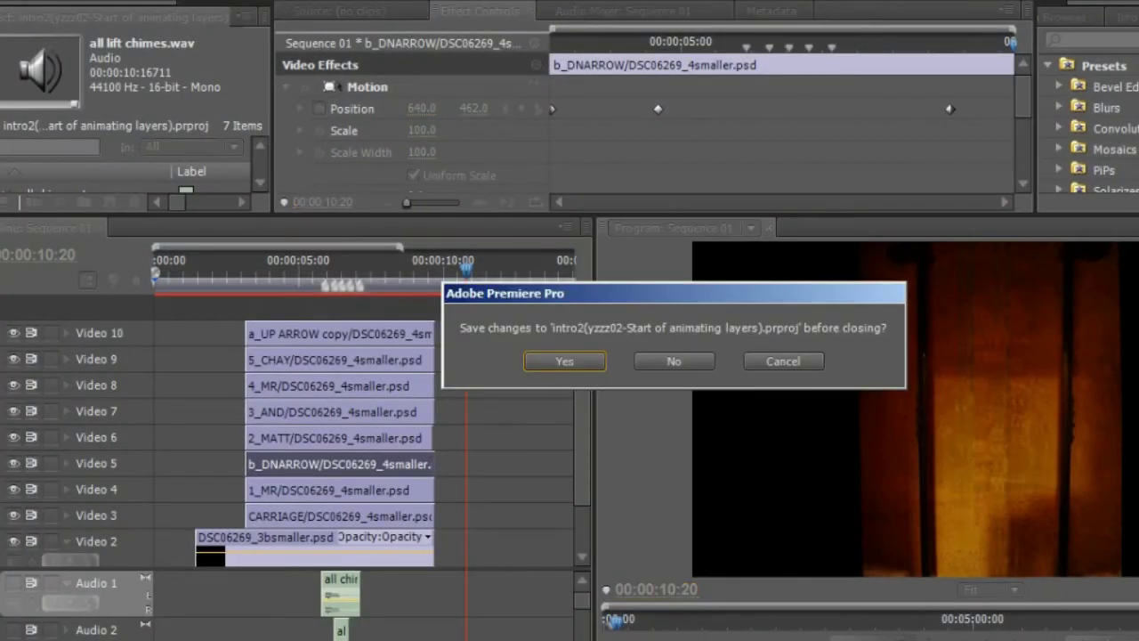
- Discard the intro2 changes and open intro3(yzzz03-Animated,all lit).prproj from the search results
left_click(681, 361)
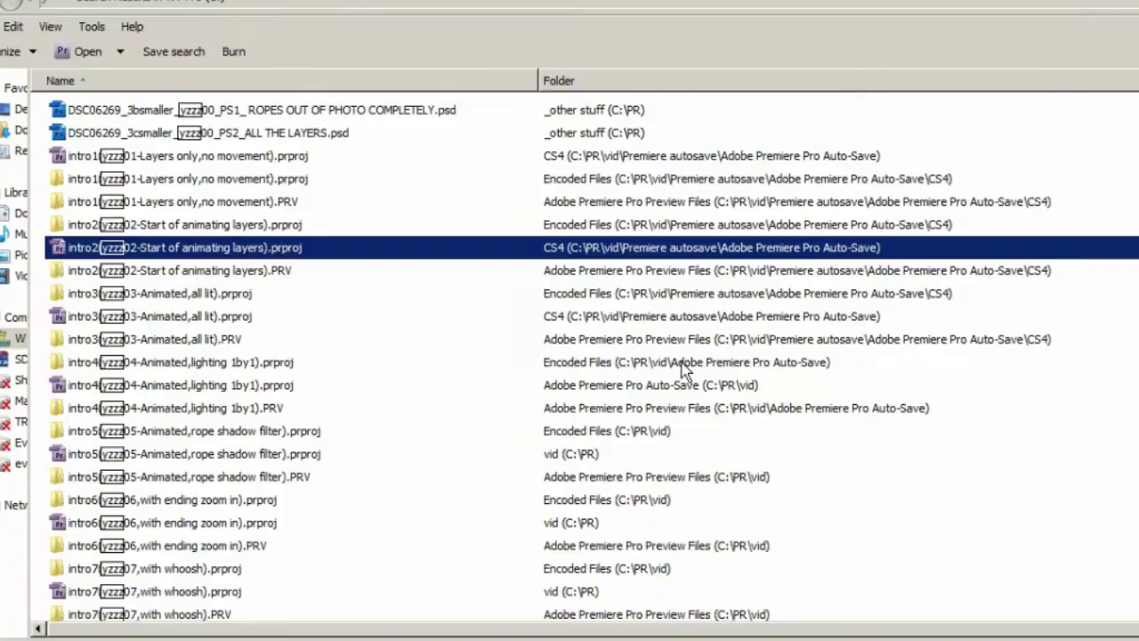
left_click(157, 302)
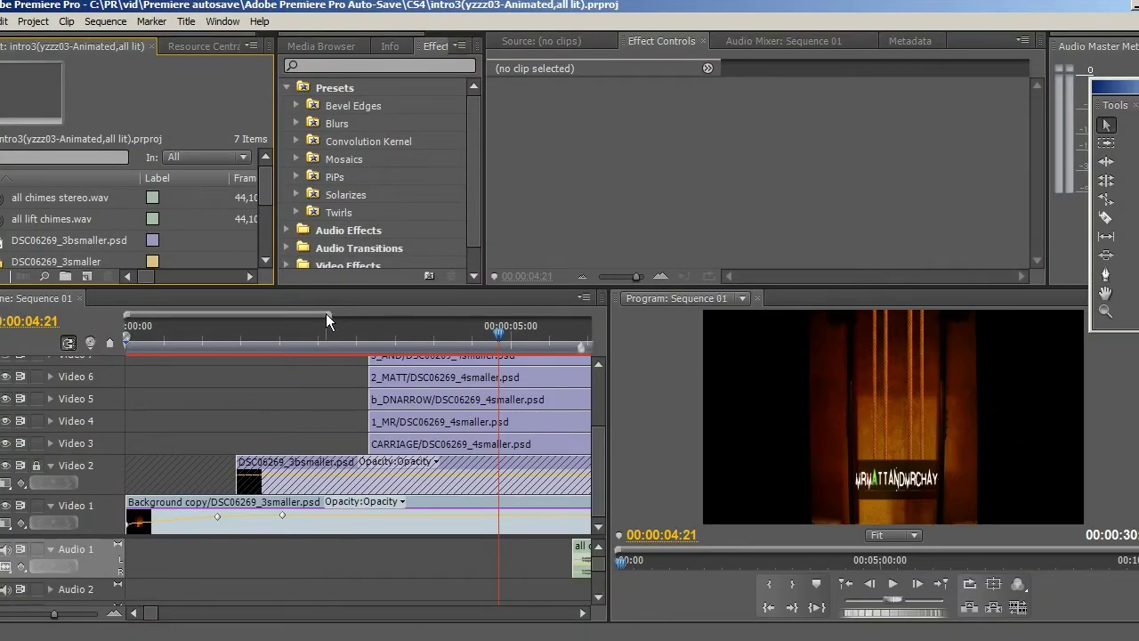
left_click_drag(326, 313, 388, 100)
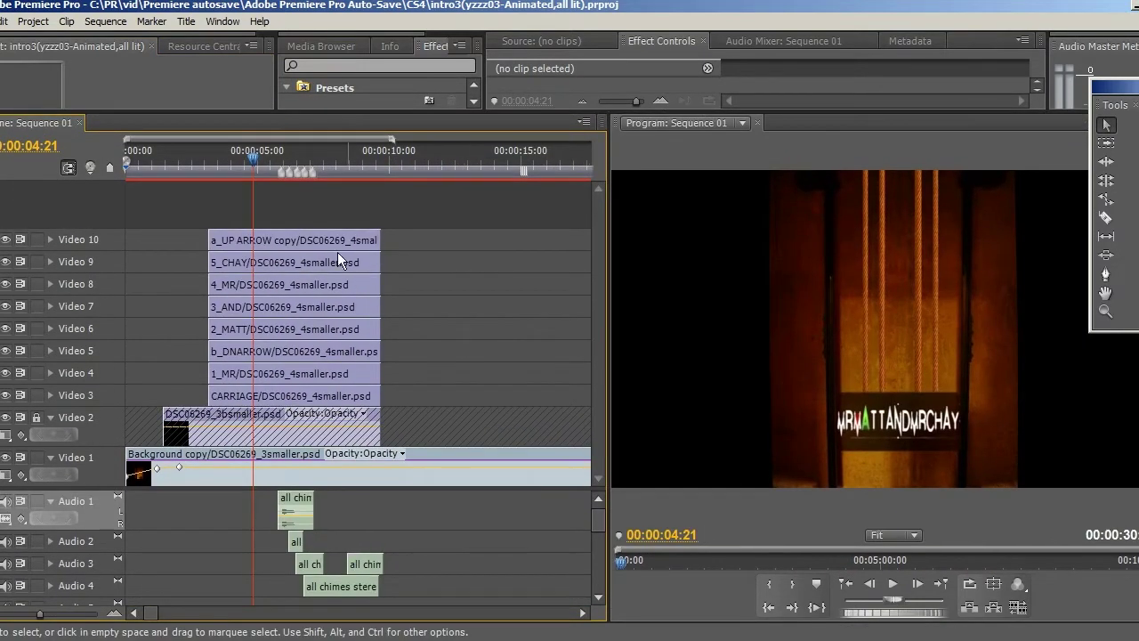
left_click_drag(252, 160, 215, 182)
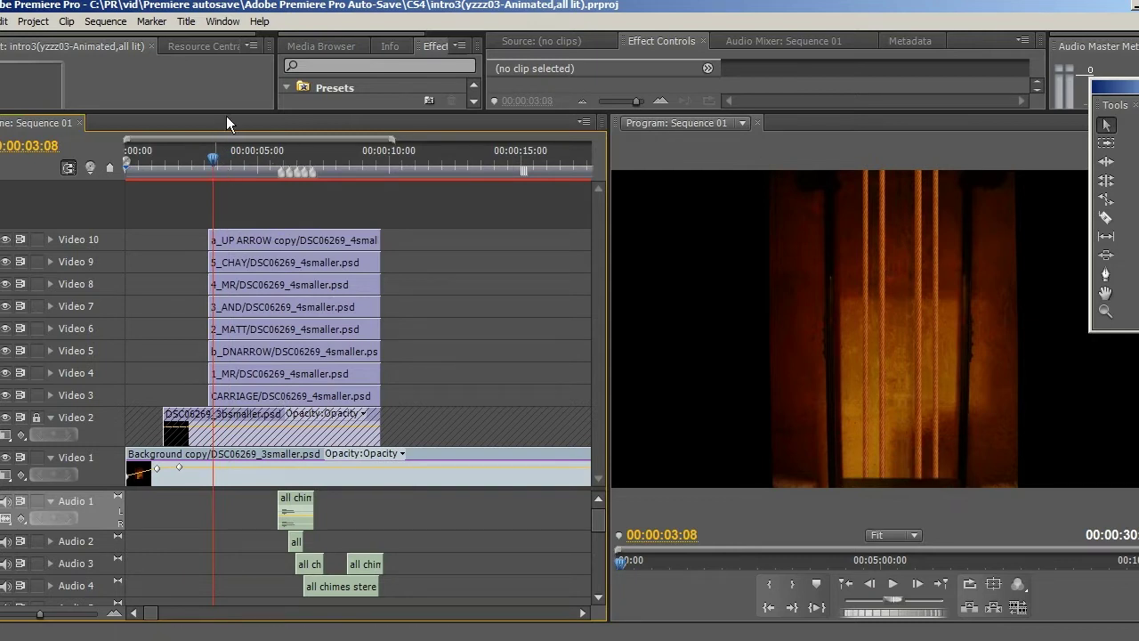
left_click(289, 164)
left_click_drag(393, 139, 273, 141)
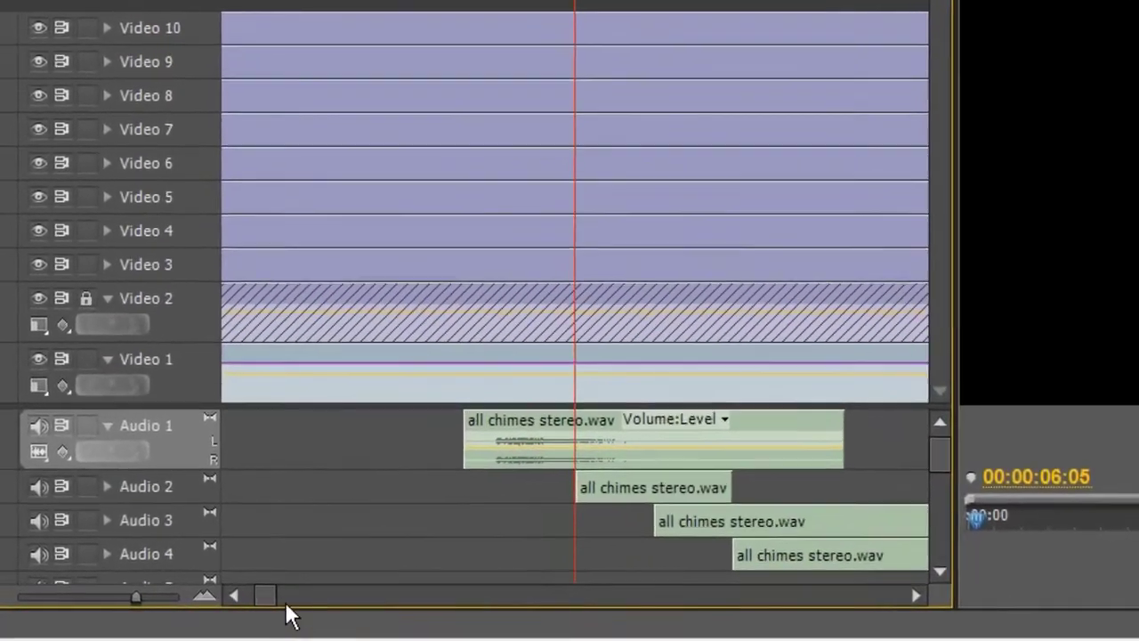
- Make the Audio 1 track taller to show its waveform and play the chimes
left_click(217, 603)
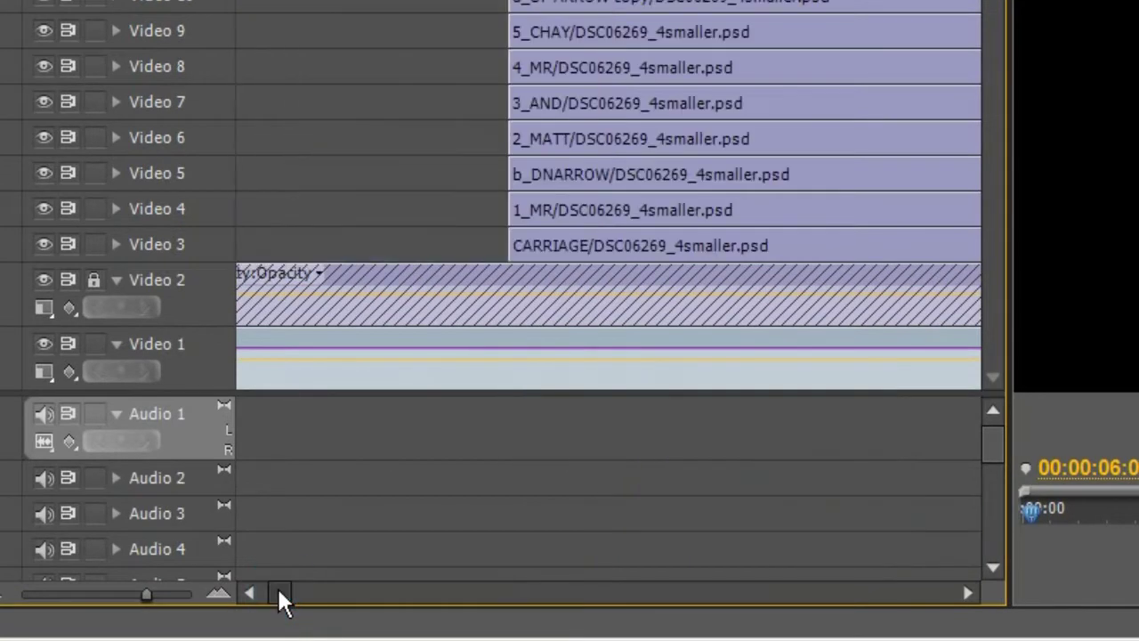
left_click_drag(278, 587, 279, 585)
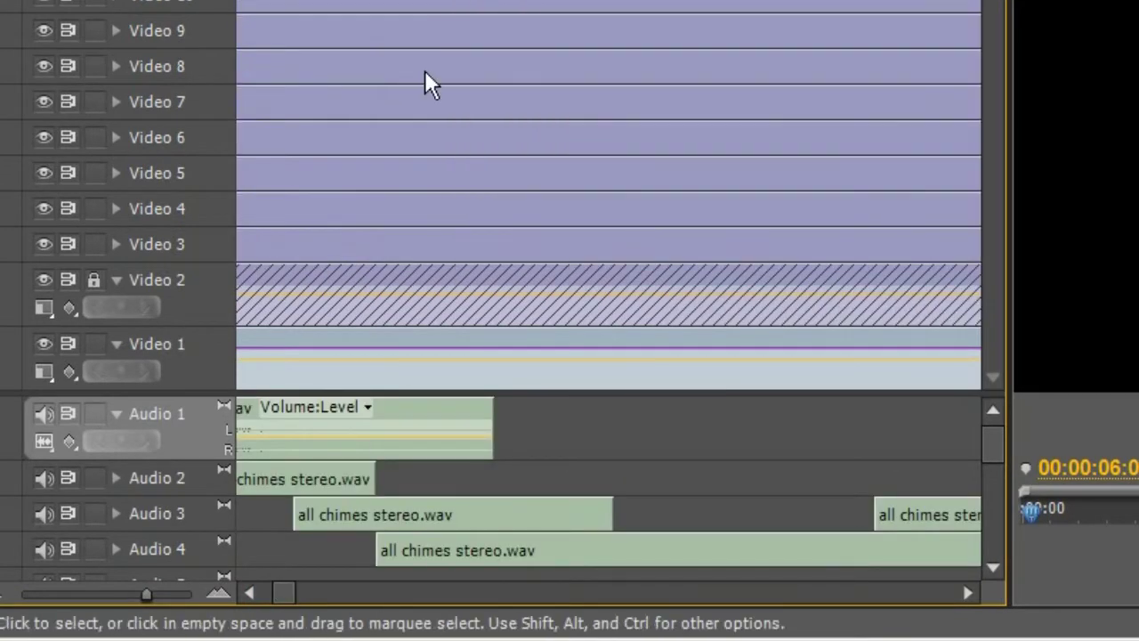
key("Right")
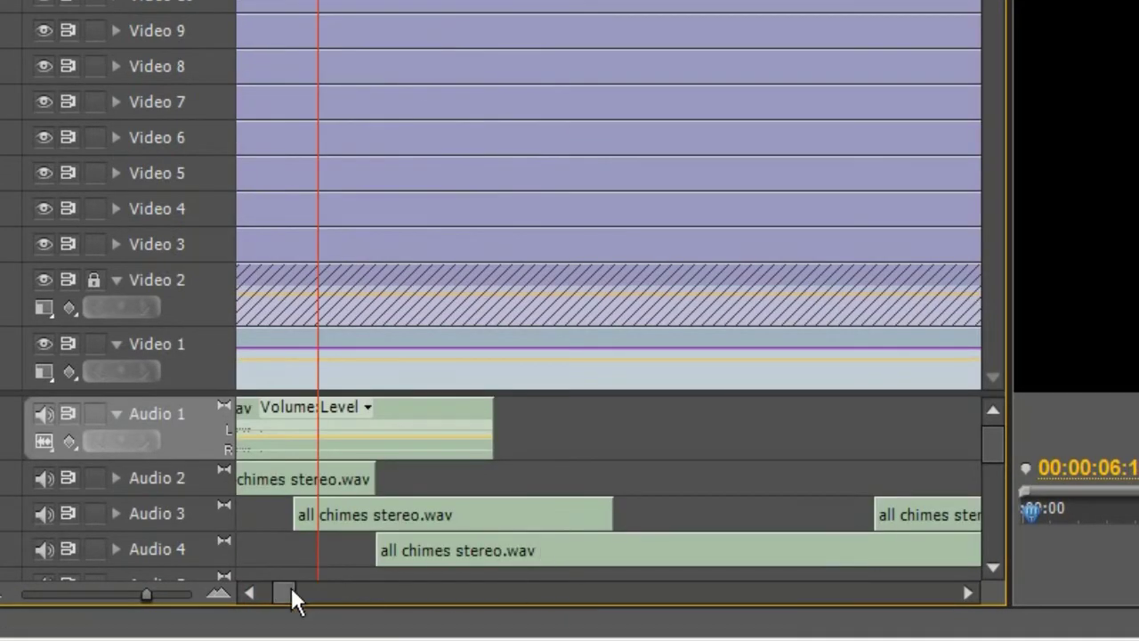
left_click(250, 593)
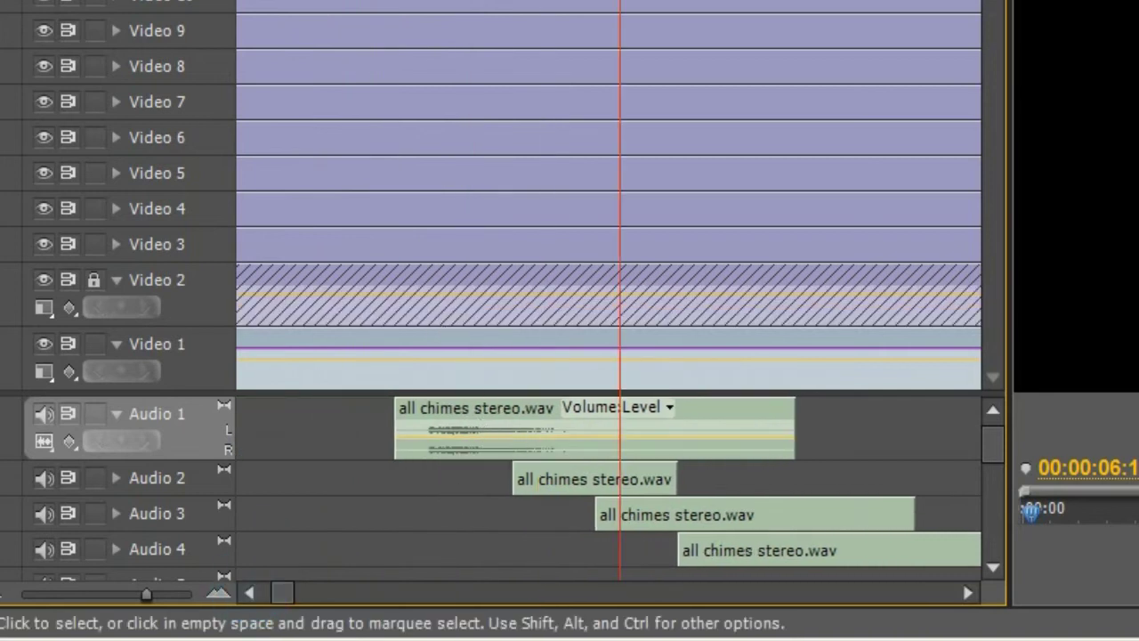
key("Up")
left_click(442, 424)
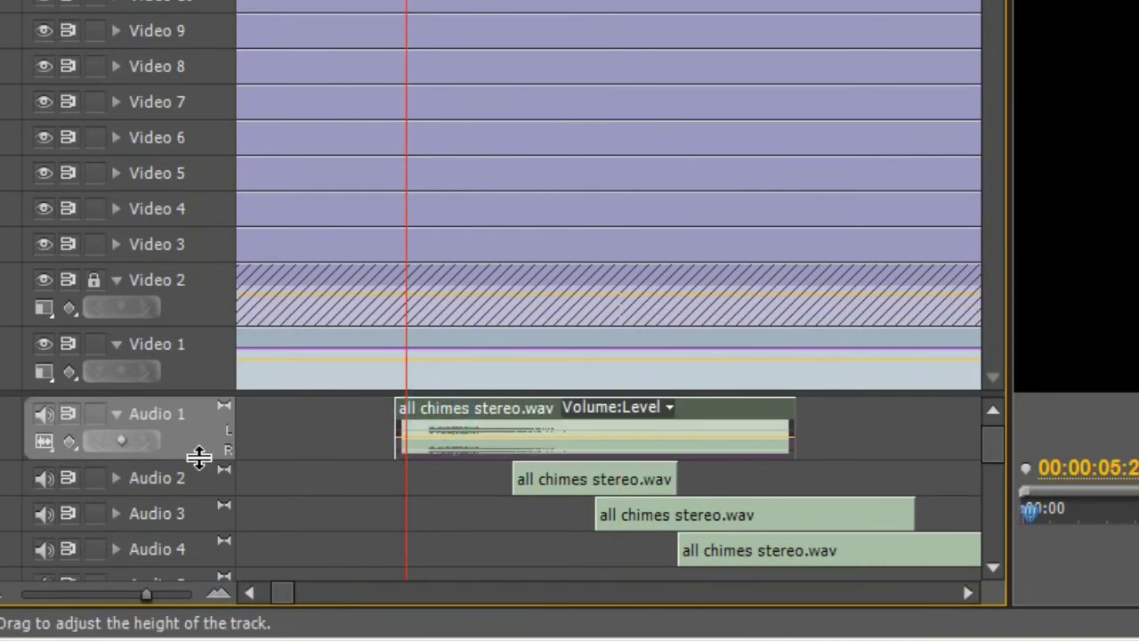
left_click_drag(197, 457, 186, 489)
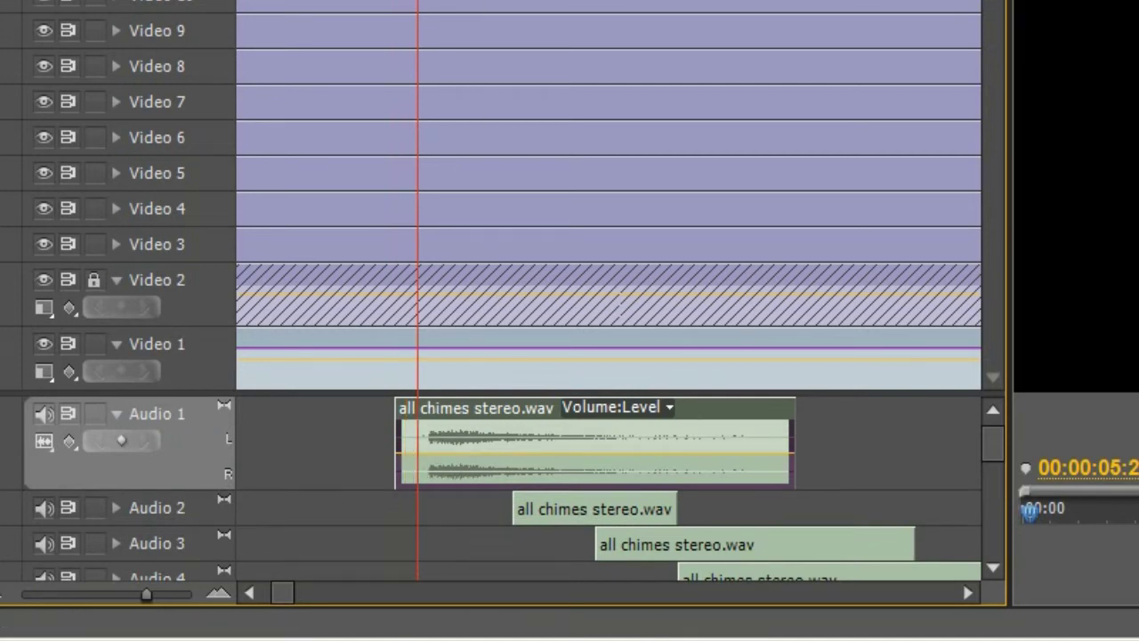
key("space")
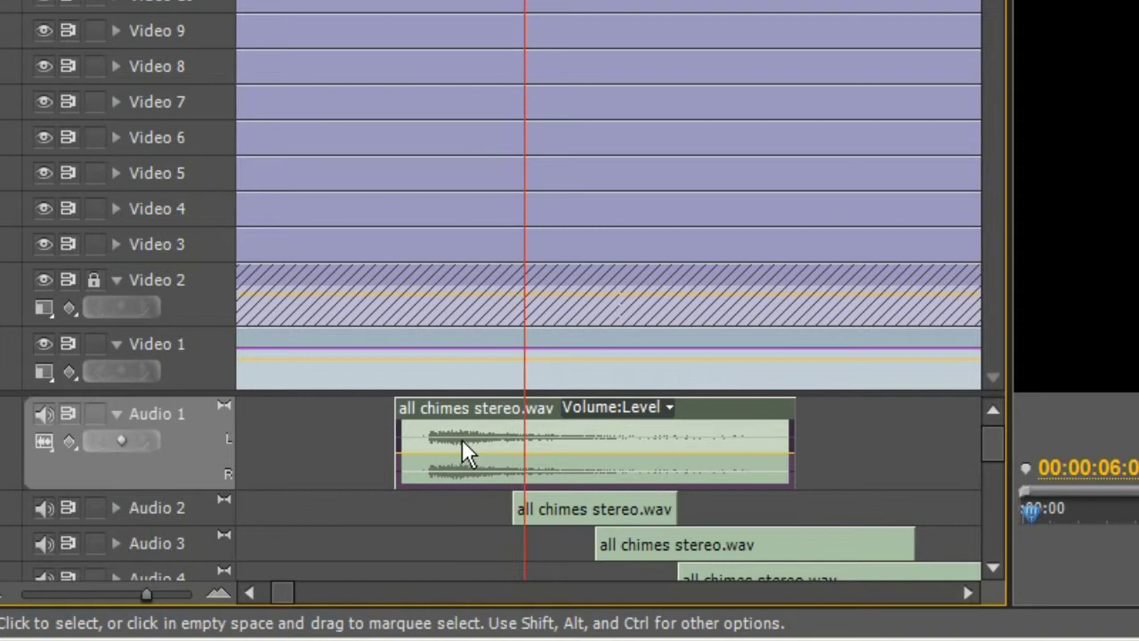
- Mute Audio 2, 3 and 4 and play the Audio 1 chime on its own
left_click(40, 507)
left_click(38, 544)
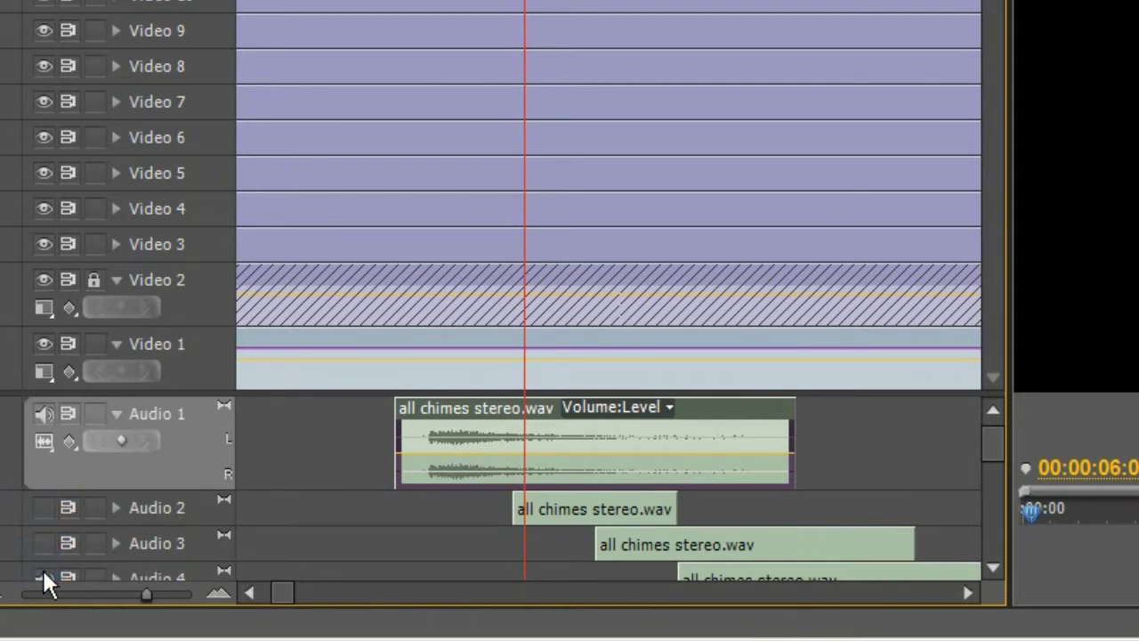
left_click(42, 574)
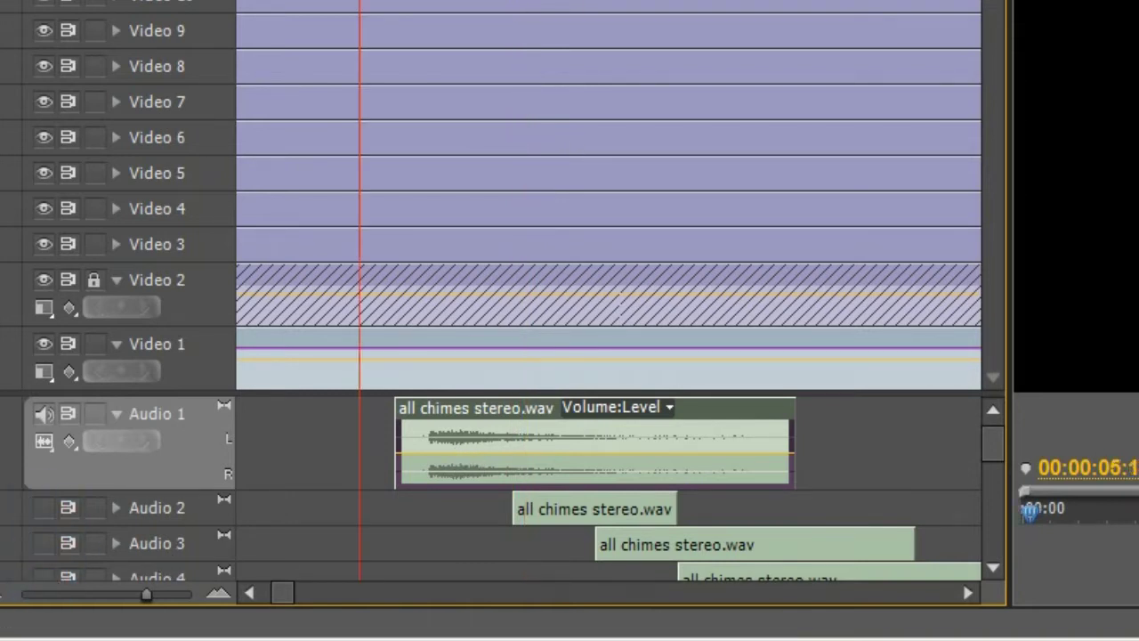
key("Left")
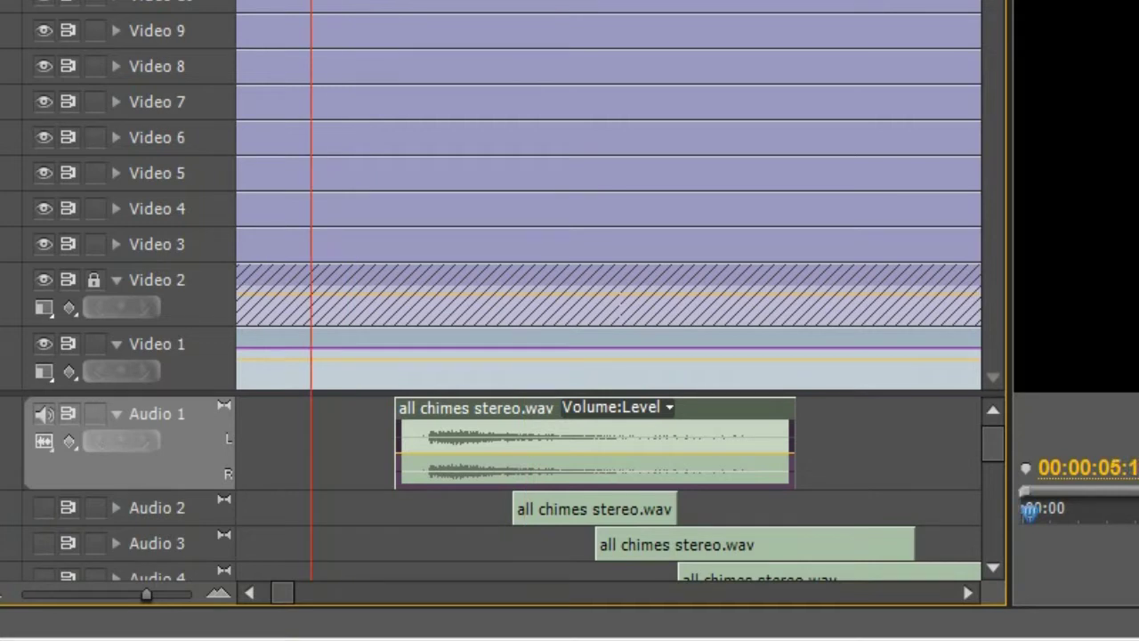
key("space")
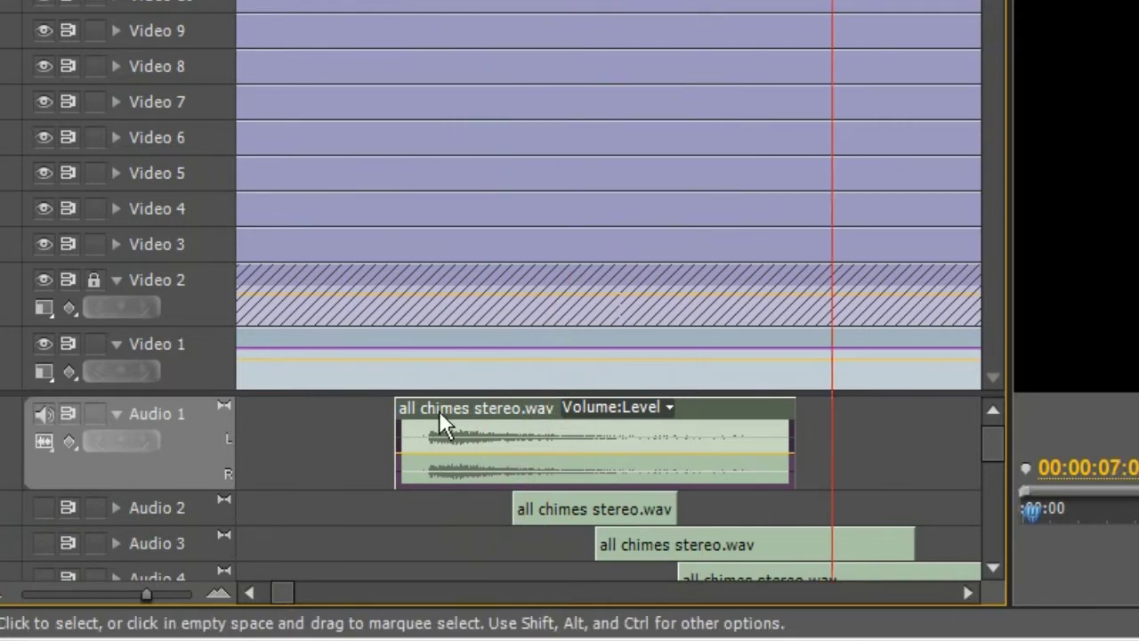
- Mute Audio 1, expand Audio 2 and play its chime alone, then unmute Audio 3
left_click(42, 416)
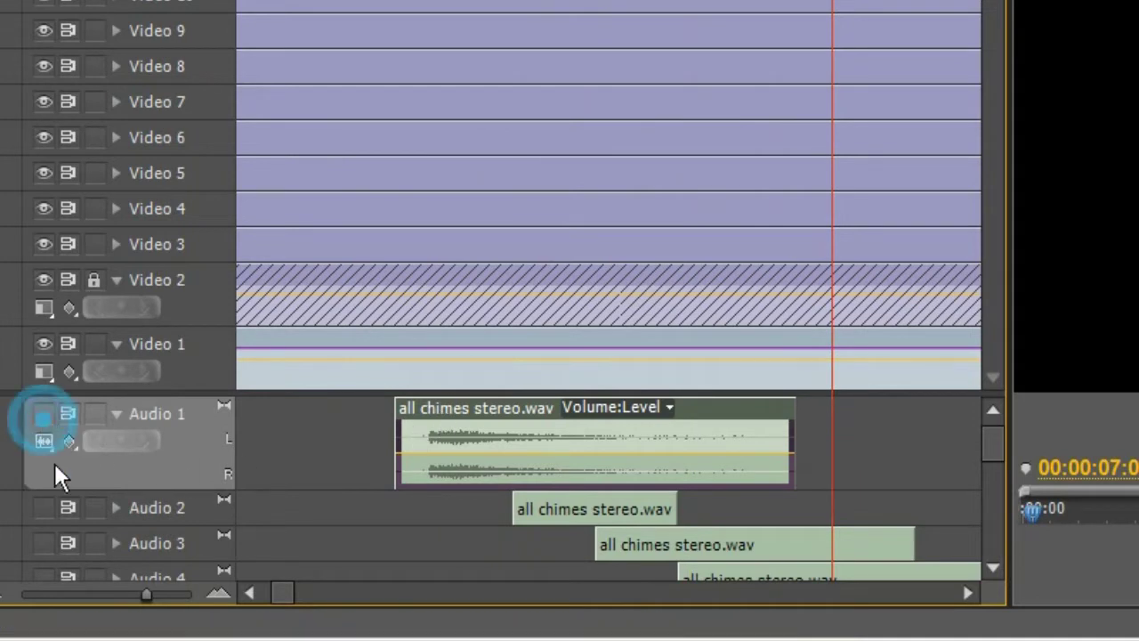
left_click(35, 506)
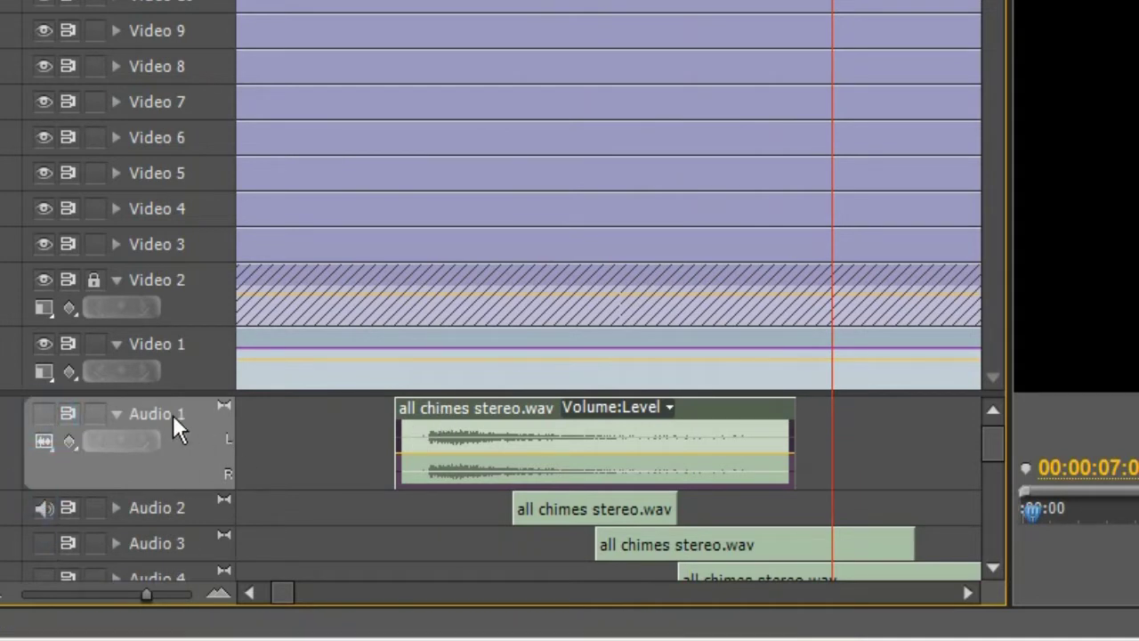
left_click(117, 415)
left_click(116, 449)
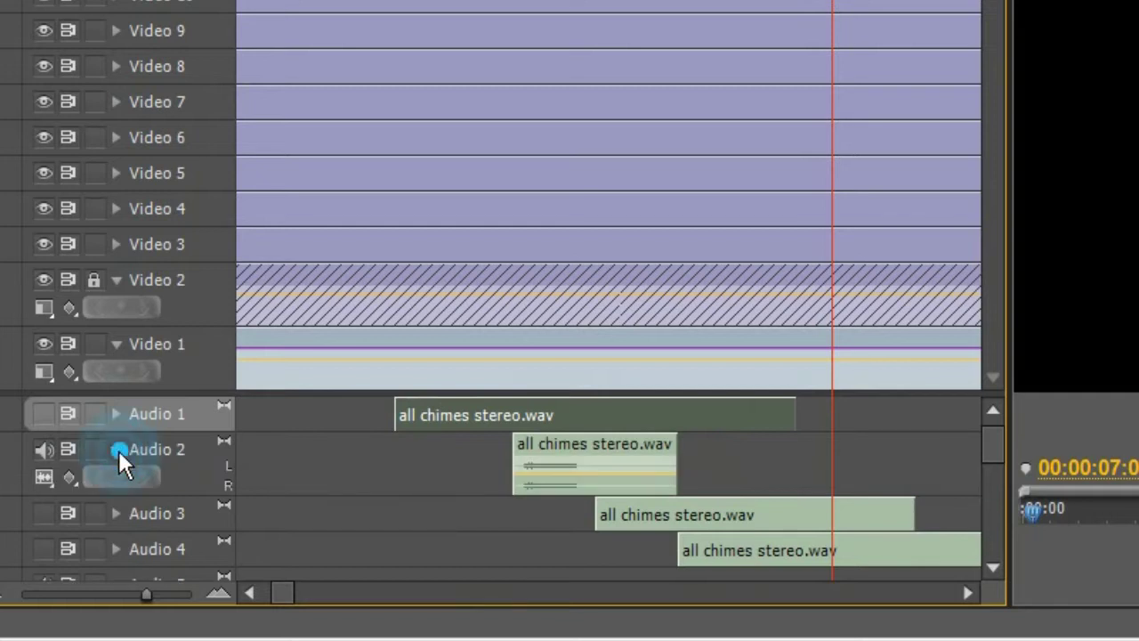
left_click(432, 1)
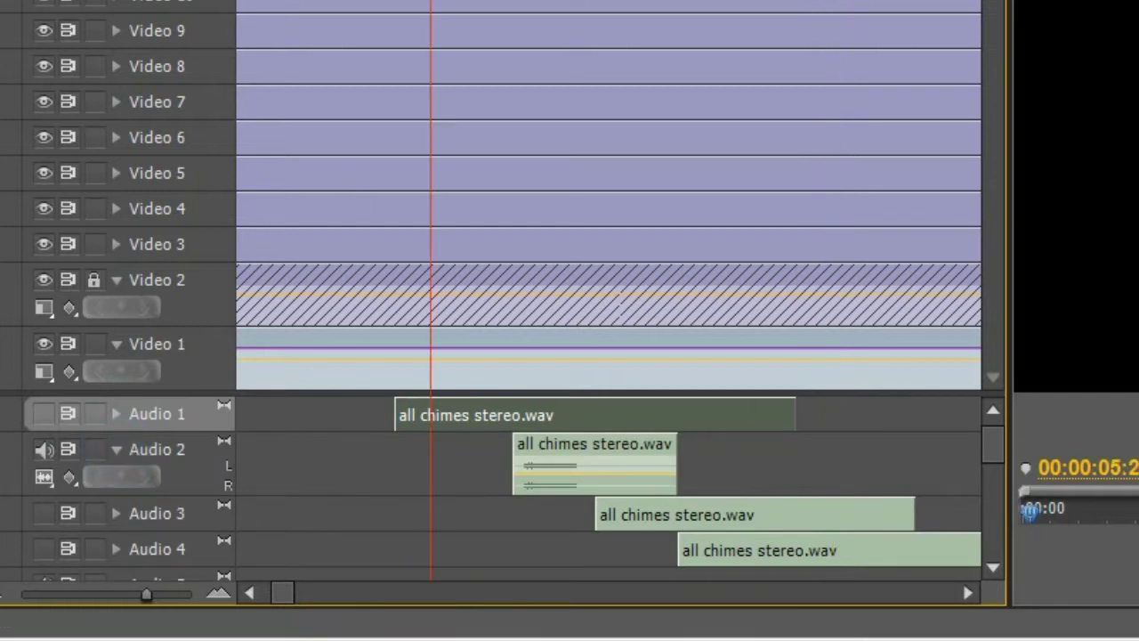
key("space")
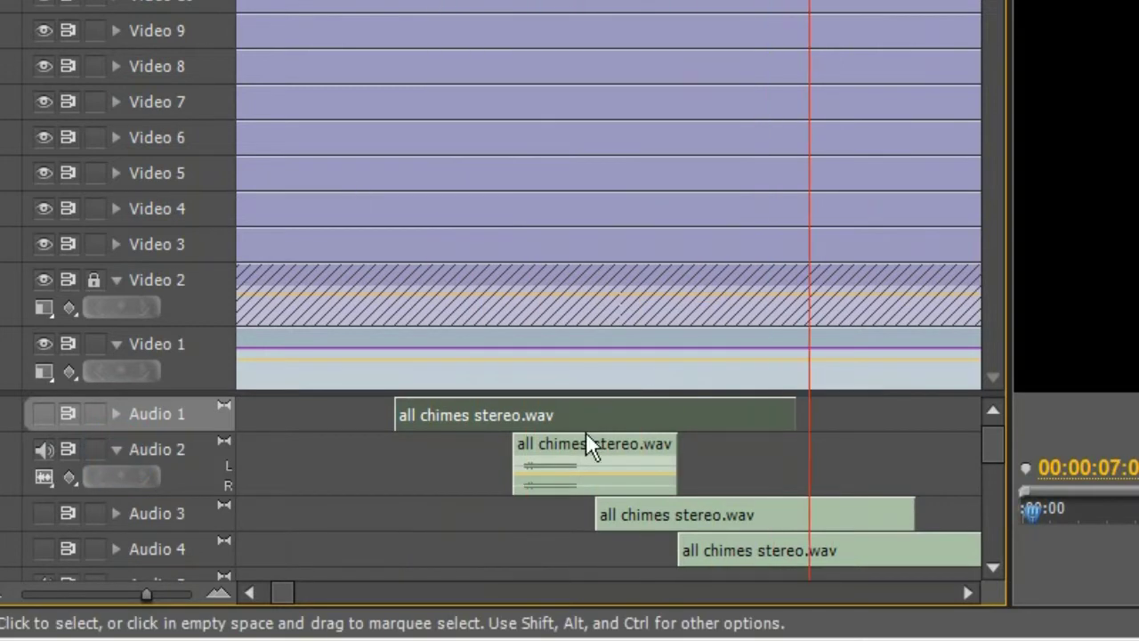
left_click(43, 450)
left_click(44, 513)
- Expand Audio 3 and replay from before its chime to hear it alone
left_click(116, 513)
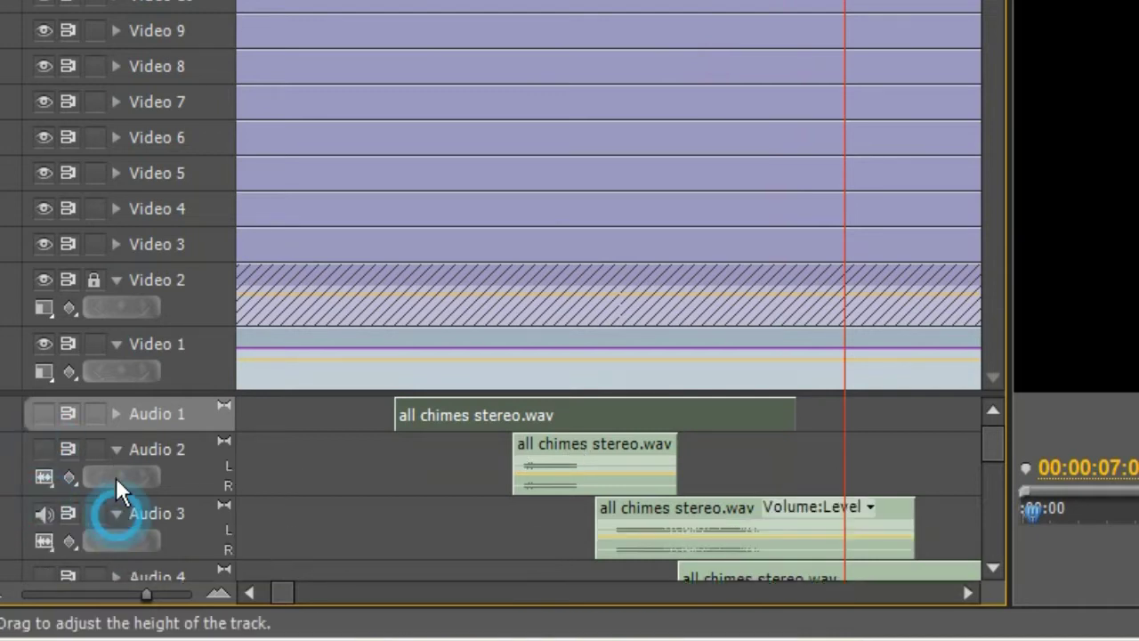
left_click(116, 449)
left_click(572, 0)
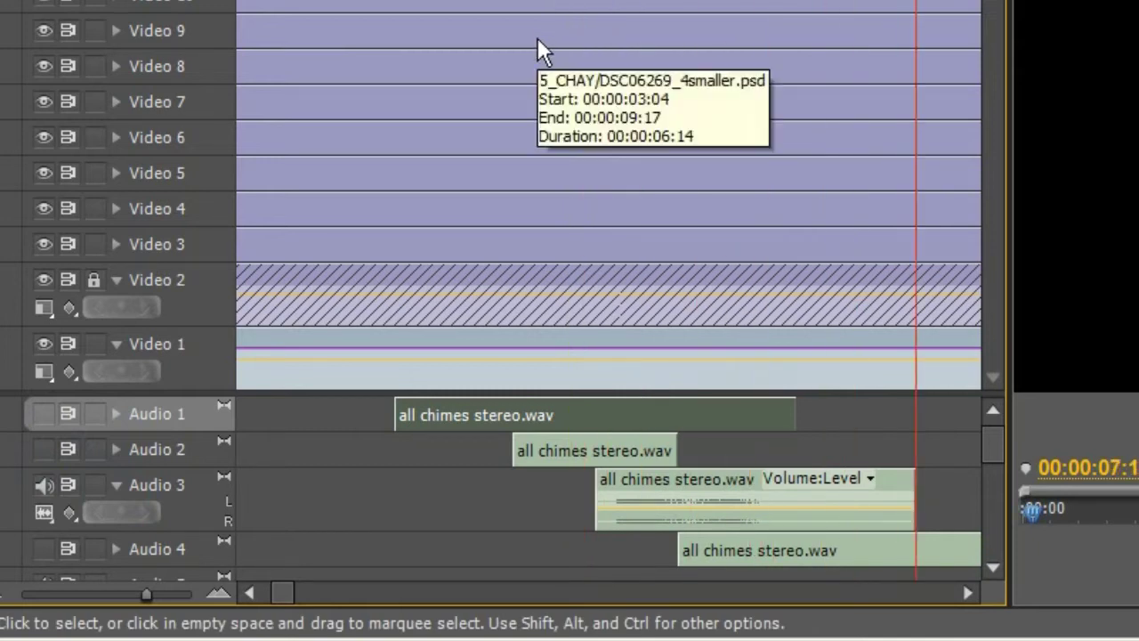
left_click(251, 593)
- Unmute and expand Audio 4, play it alone, then mute and collapse it
left_click(116, 485)
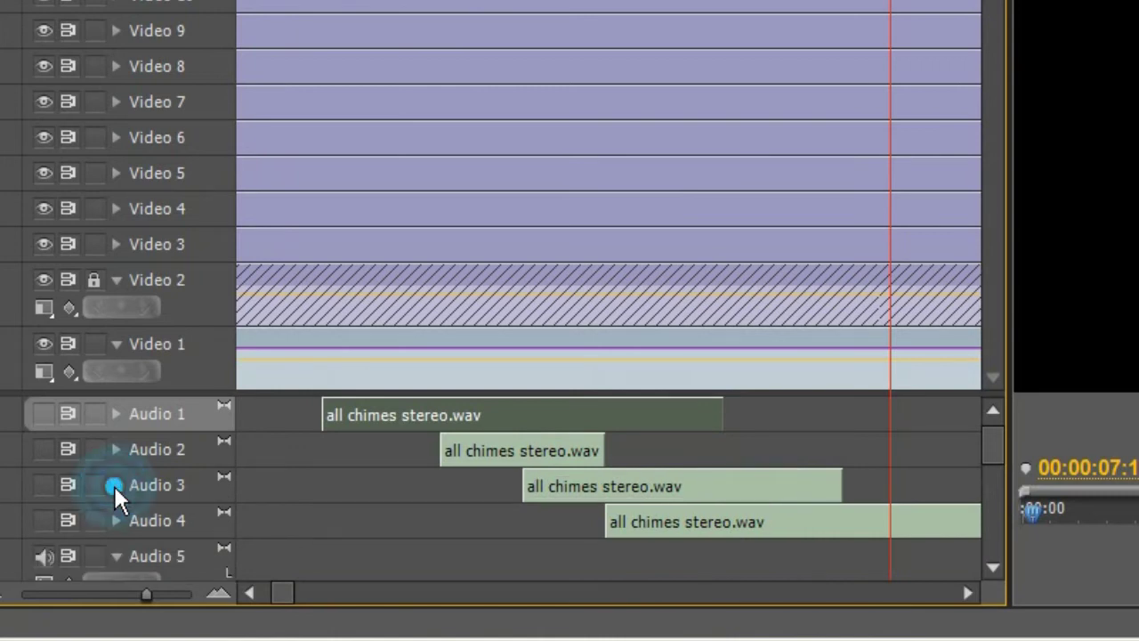
left_click(115, 523)
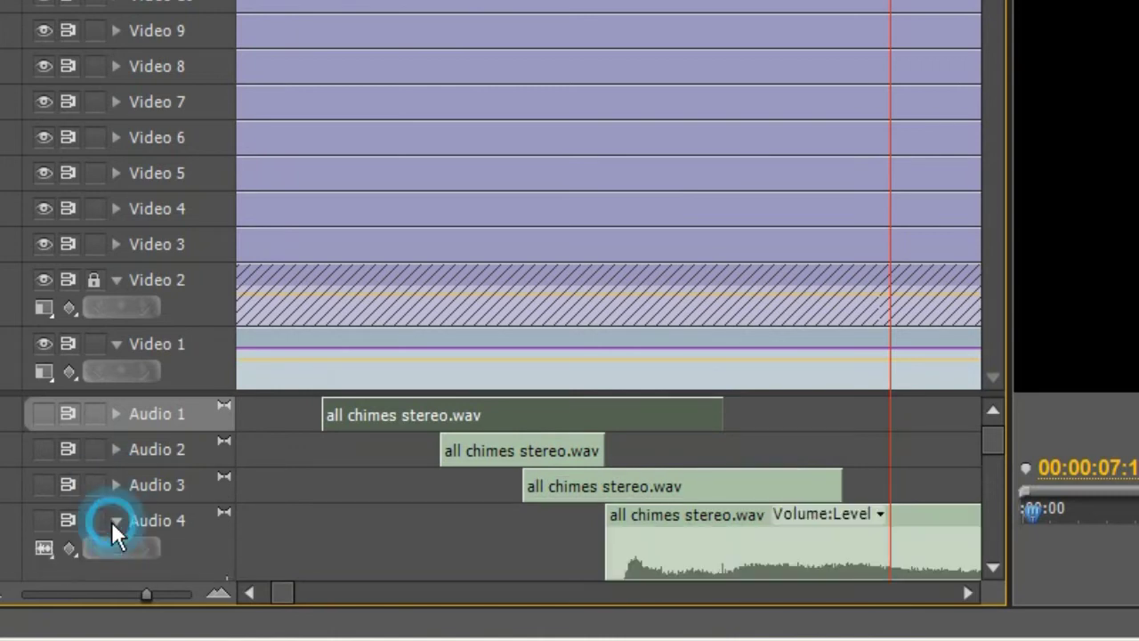
left_click(44, 520)
key("space")
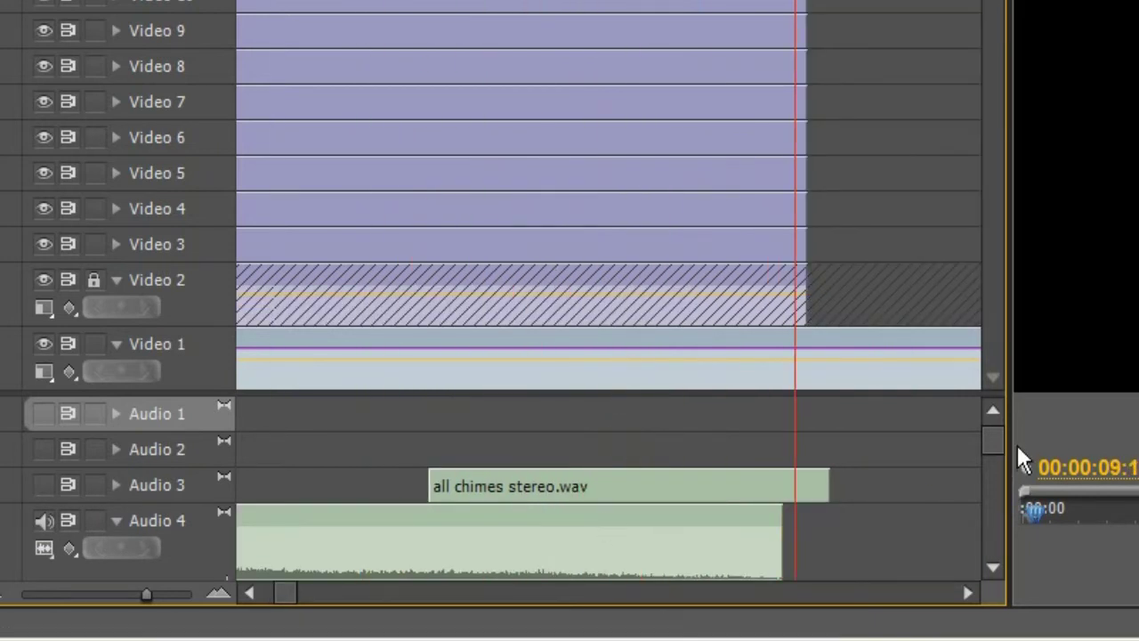
mouse_move(289, 604)
left_mouse_down()
mouse_move(269, 604)
mouse_move(287, 600)
left_mouse_up()
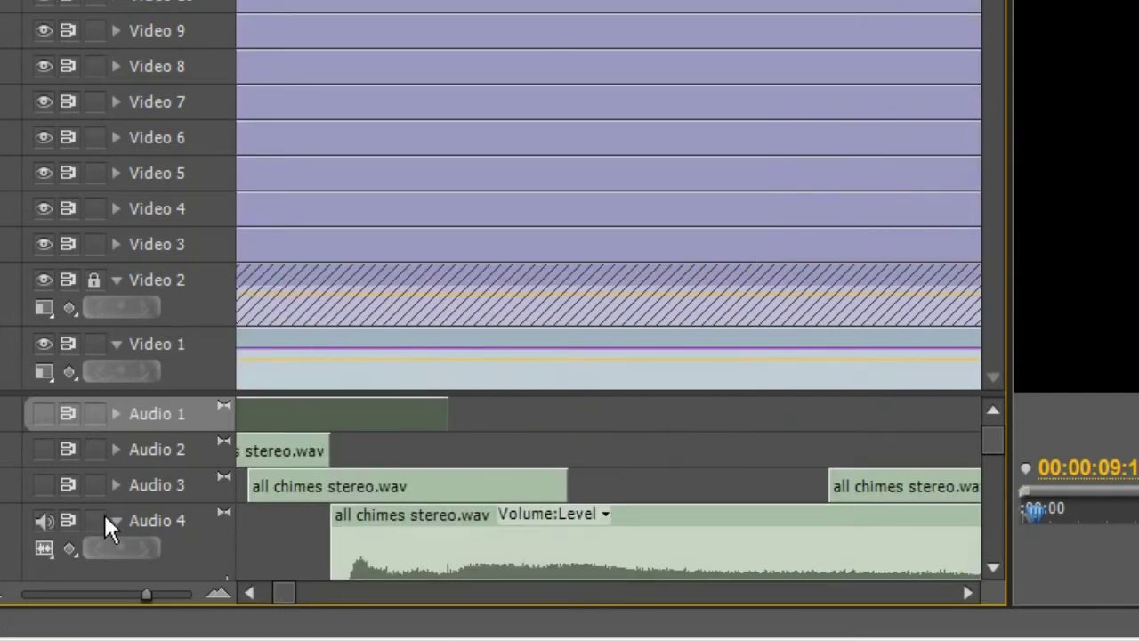
left_click(43, 521)
left_click(116, 520)
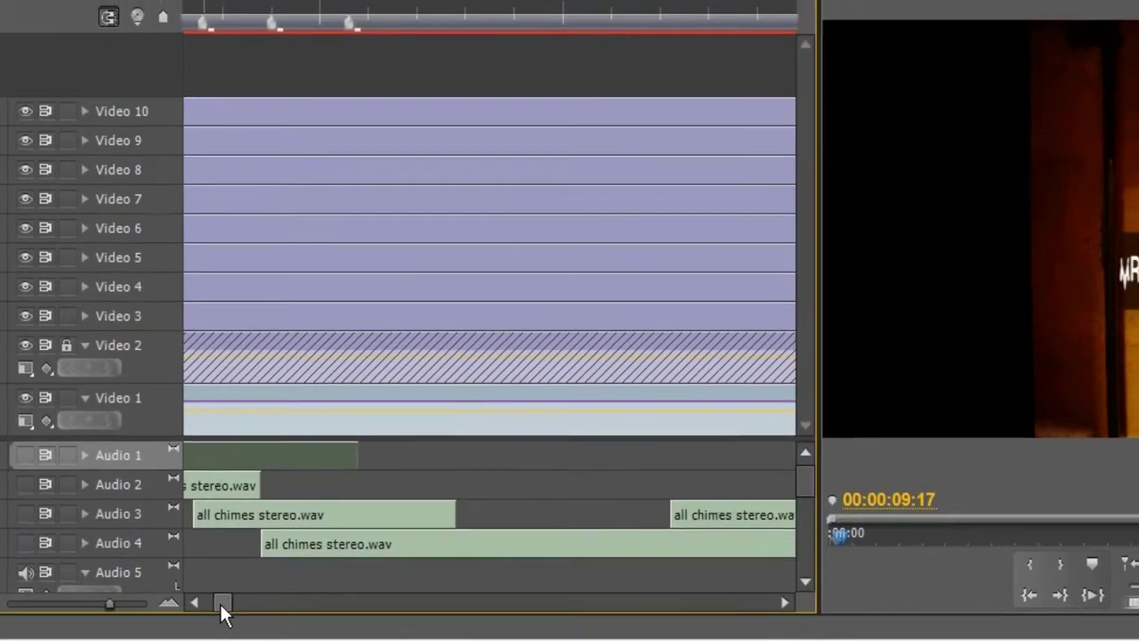
left_click_drag(237, 600, 267, 373)
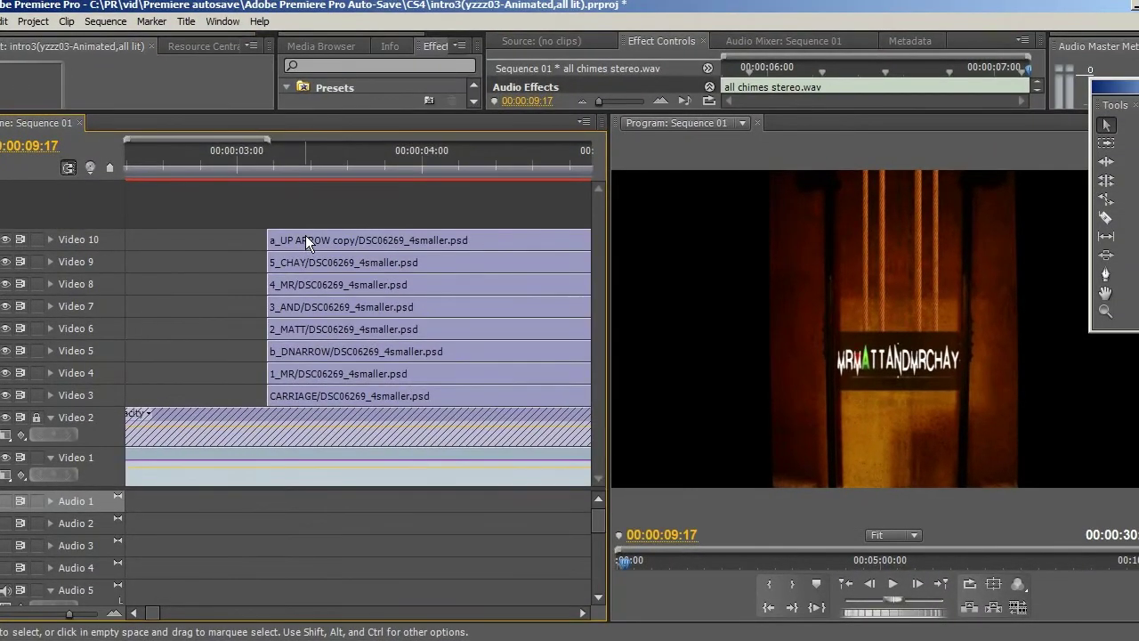
- Scrub through the title lighting up, zoom the timeline out, and return to 3:10
left_click(348, 155)
left_click_drag(351, 156, 498, 157)
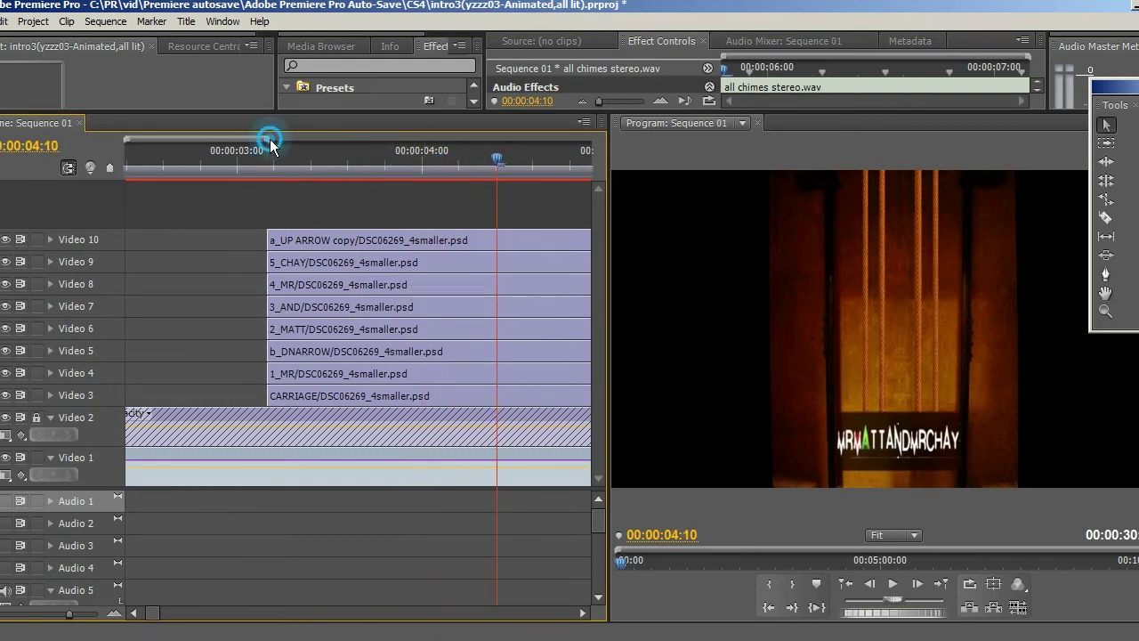
mouse_move(270, 139)
left_mouse_down()
mouse_move(363, 139)
mouse_move(350, 150)
mouse_move(427, 169)
left_mouse_up()
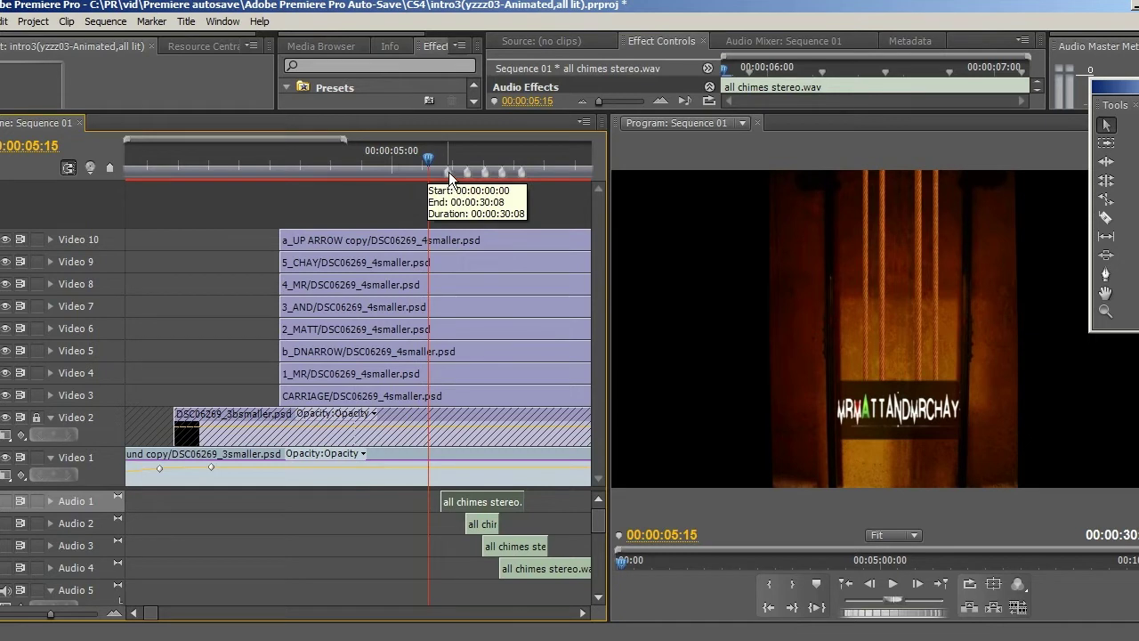
left_click(294, 155)
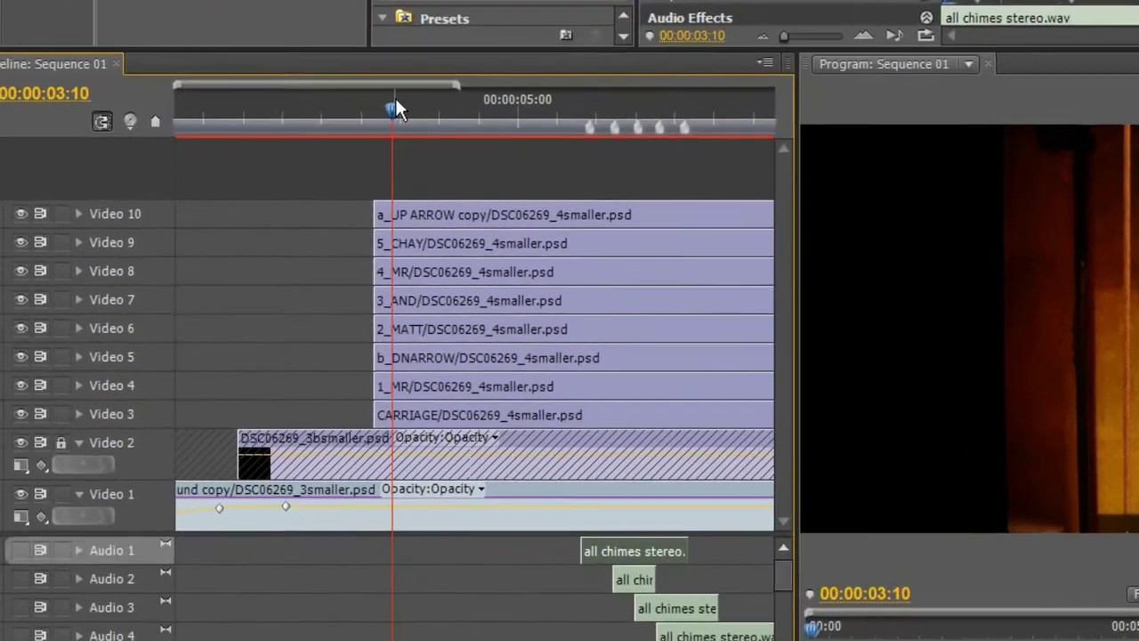
key("space")
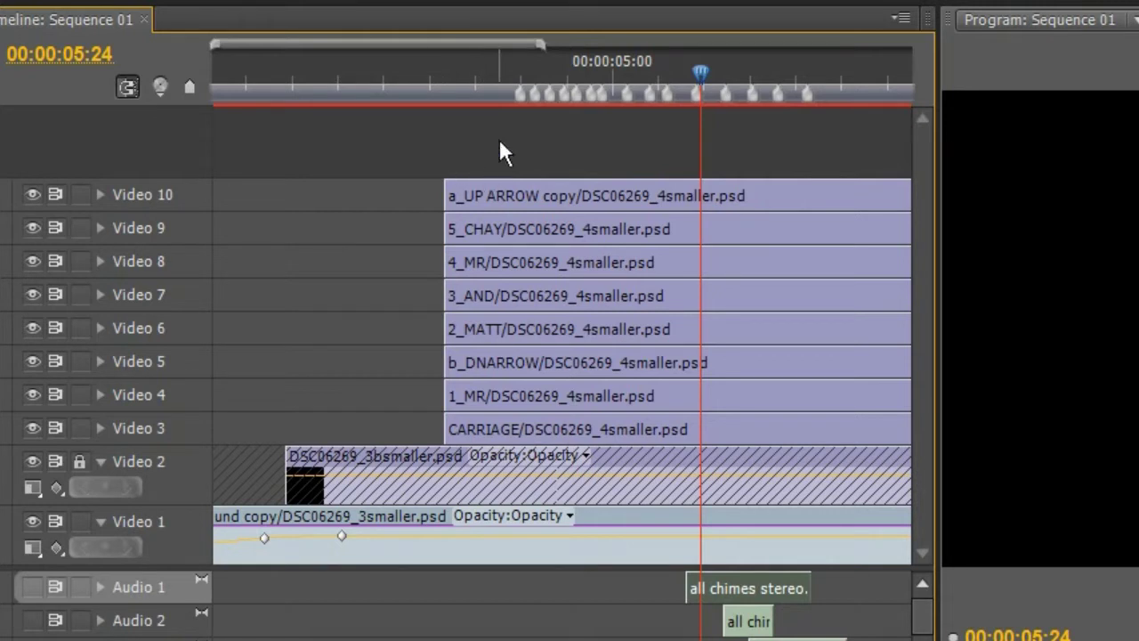
- At 4:01, trim the a_UP ARROW copy clip so it starts later
left_click_drag(519, 65, 524, 70)
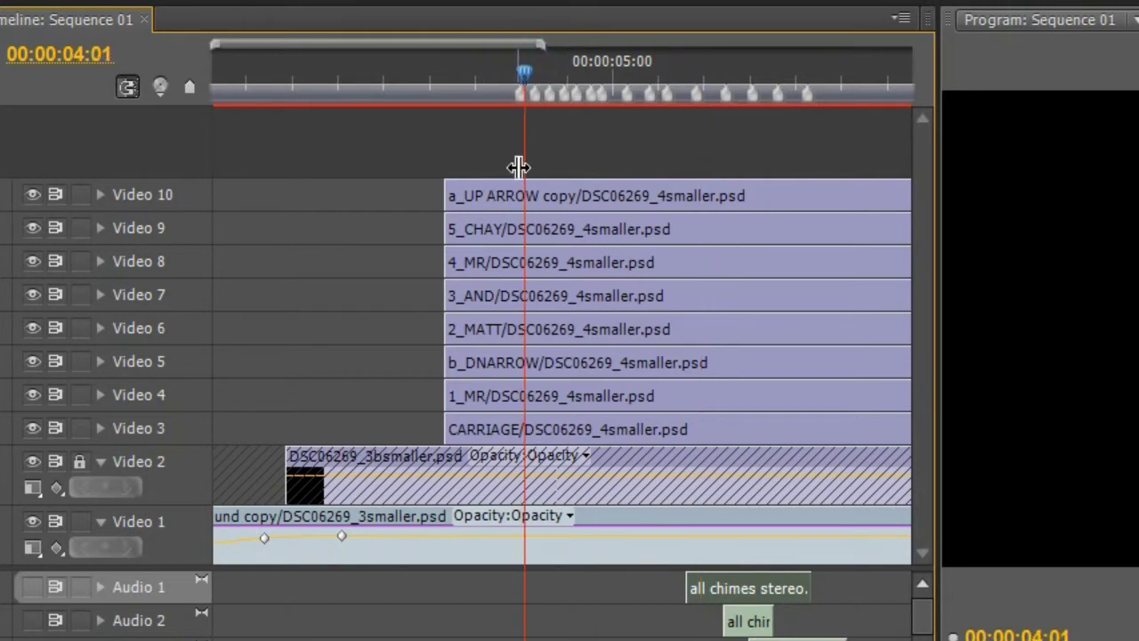
left_click(495, 196)
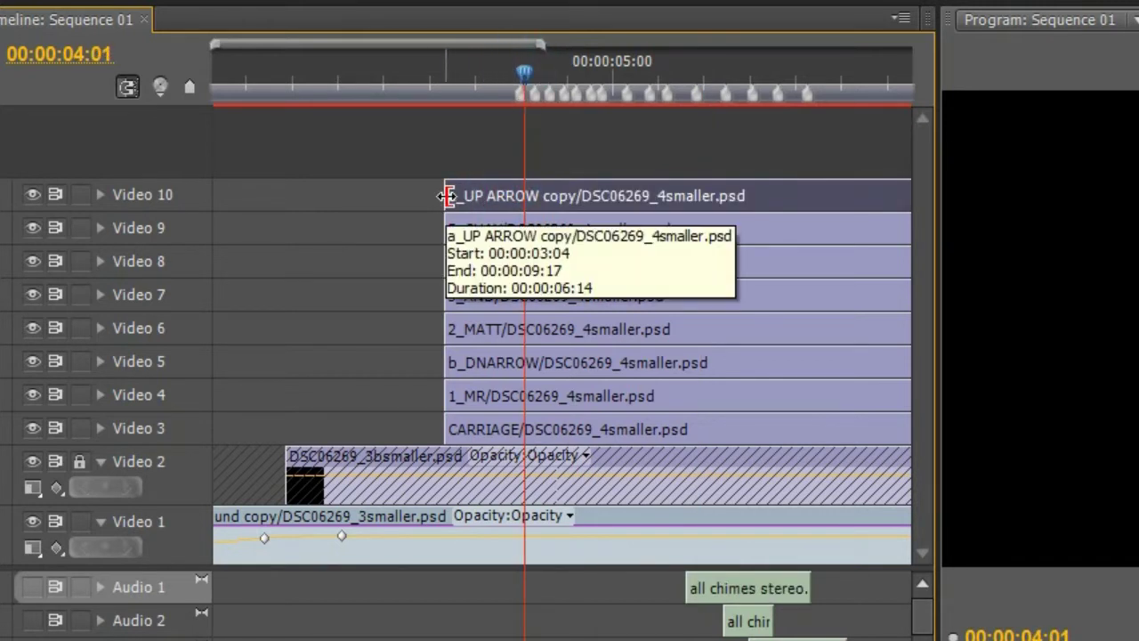
left_click_drag(448, 196, 603, 194)
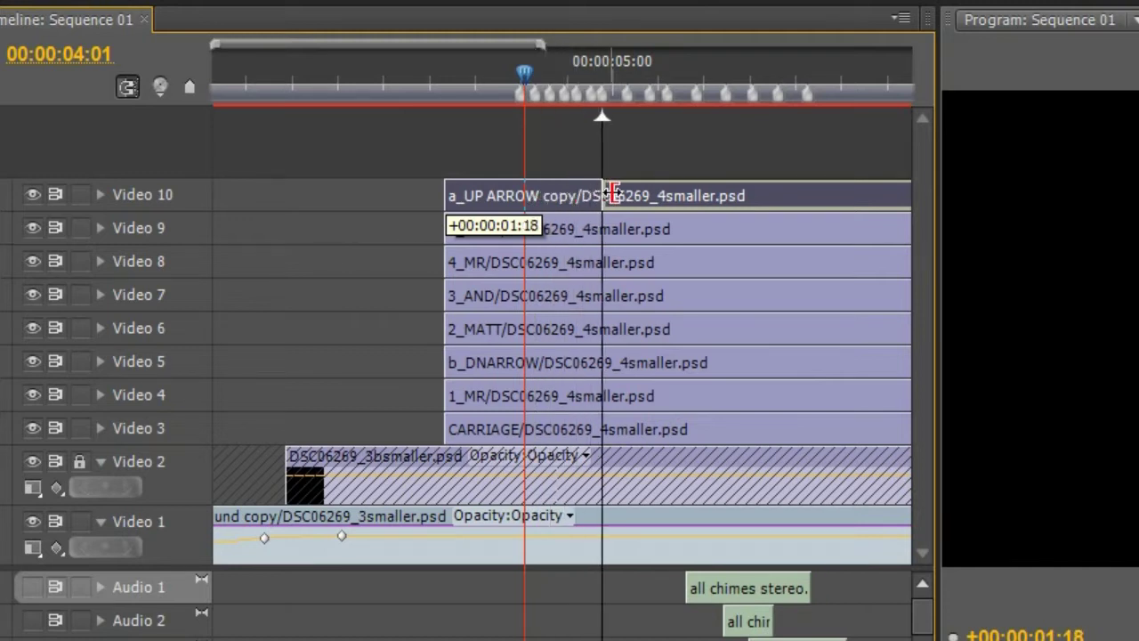
left_click_drag(612, 194, 450, 201)
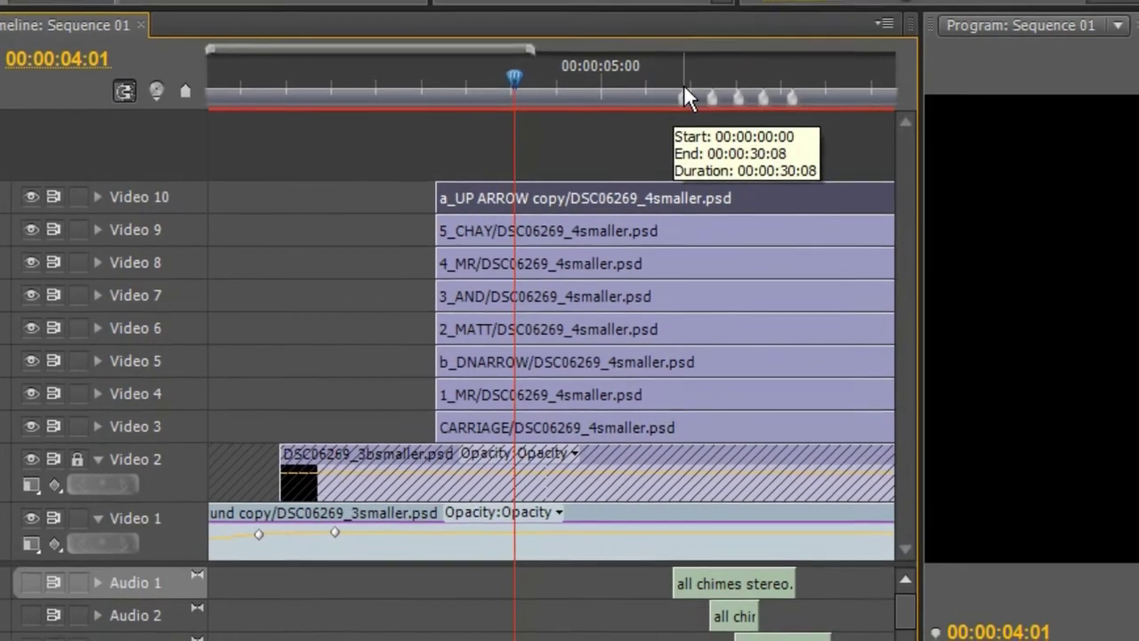
- Scrub between 5:18 and 6:07 to check the title, then quit without saving
left_click_drag(685, 85, 698, 70)
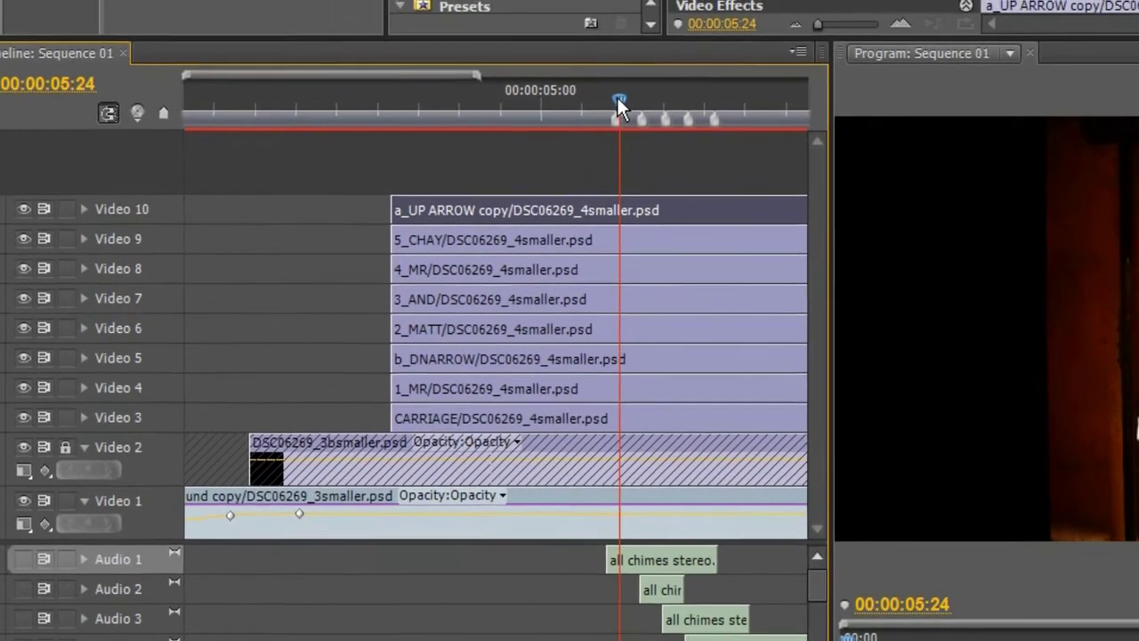
left_click_drag(634, 91, 665, 98)
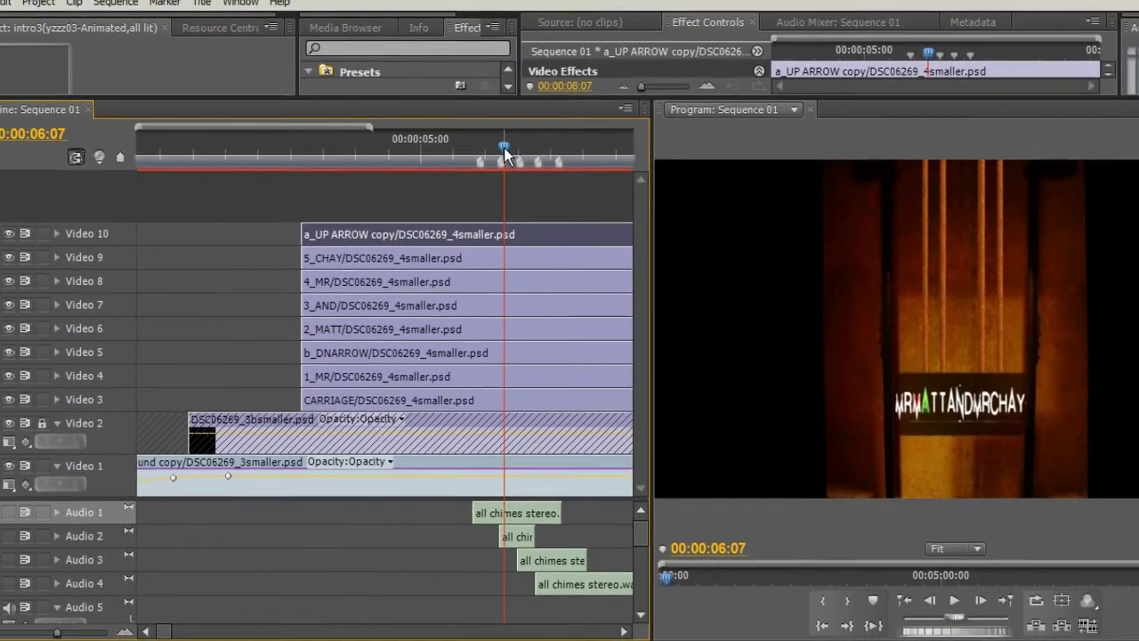
left_click_drag(520, 159, 483, 153)
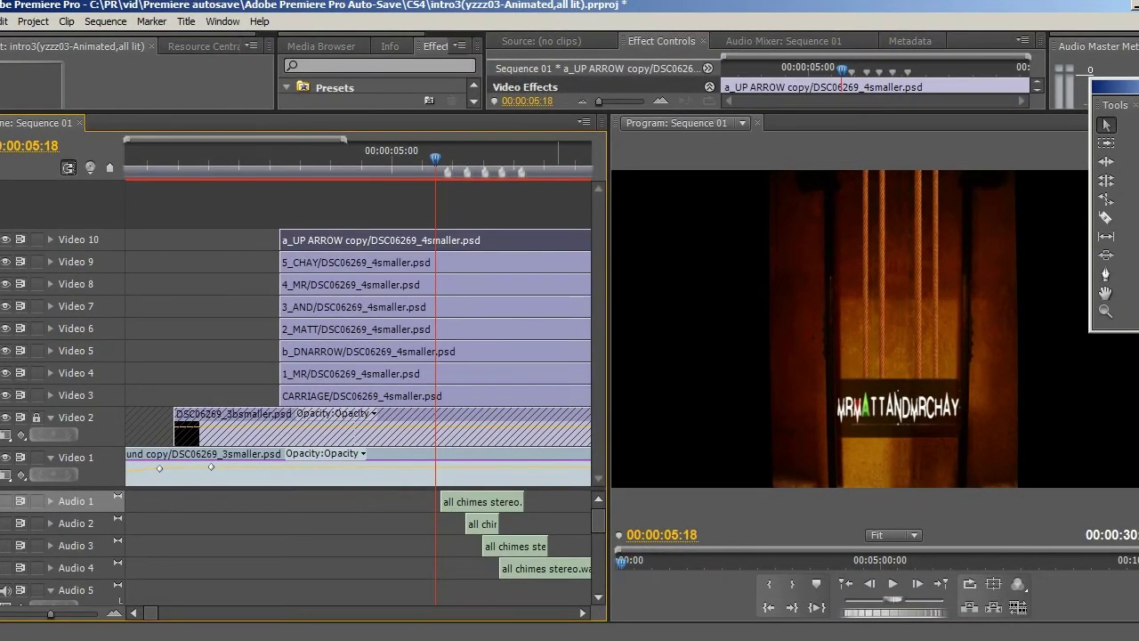
key("ctrl+q")
left_click(566, 339)
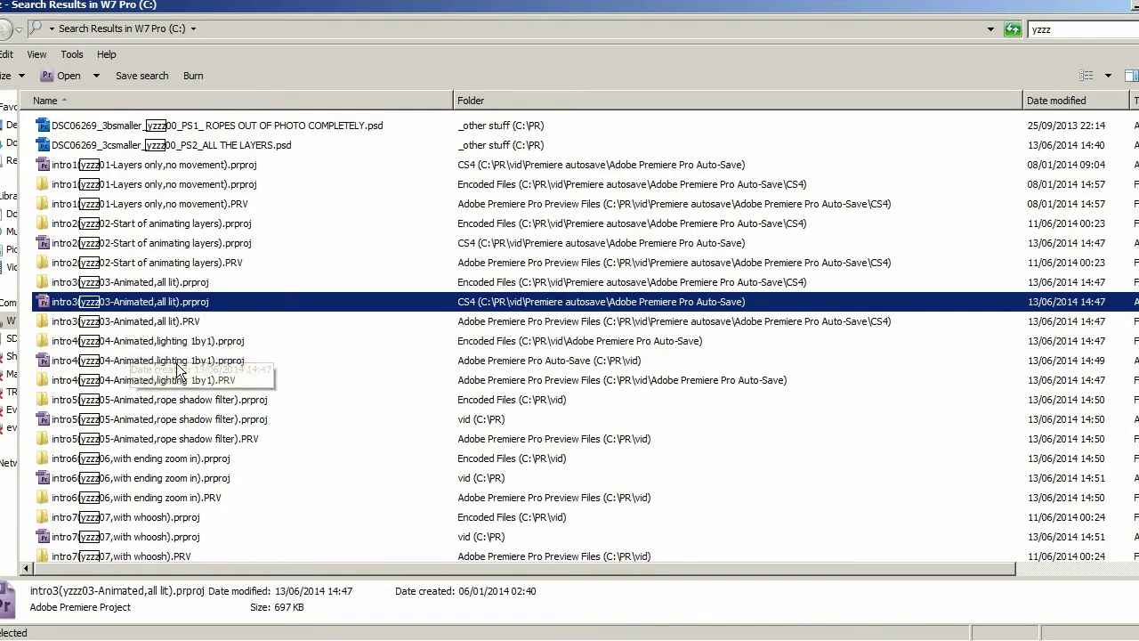
- Double-click intro4(yzzz04-Animated,lighting 1by1).prproj in the Explorer search results
double_click(179, 362)
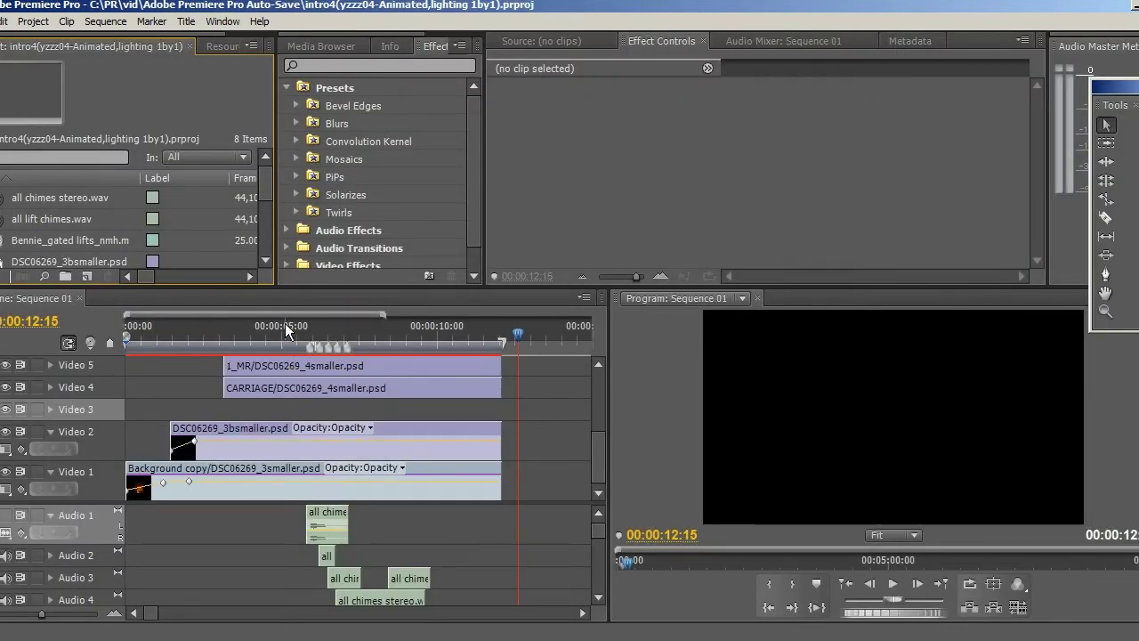
- Enlarge the timeline panel and scrub from 3:01 to 3:18 to watch the lift
left_click_drag(596, 455, 599, 388)
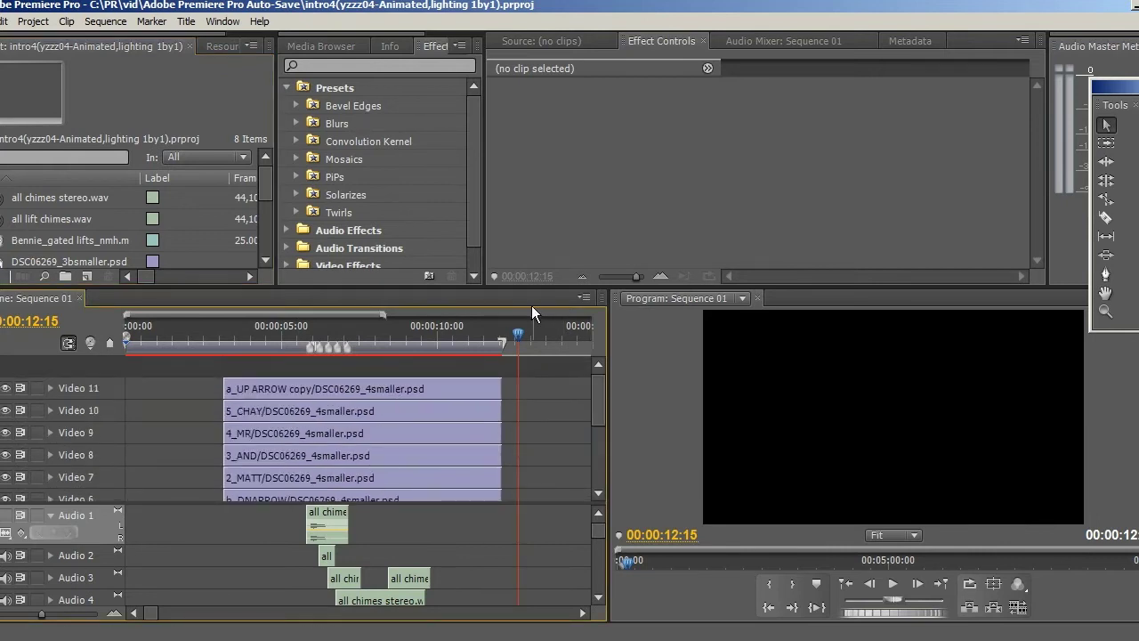
left_click_drag(527, 287, 523, 166)
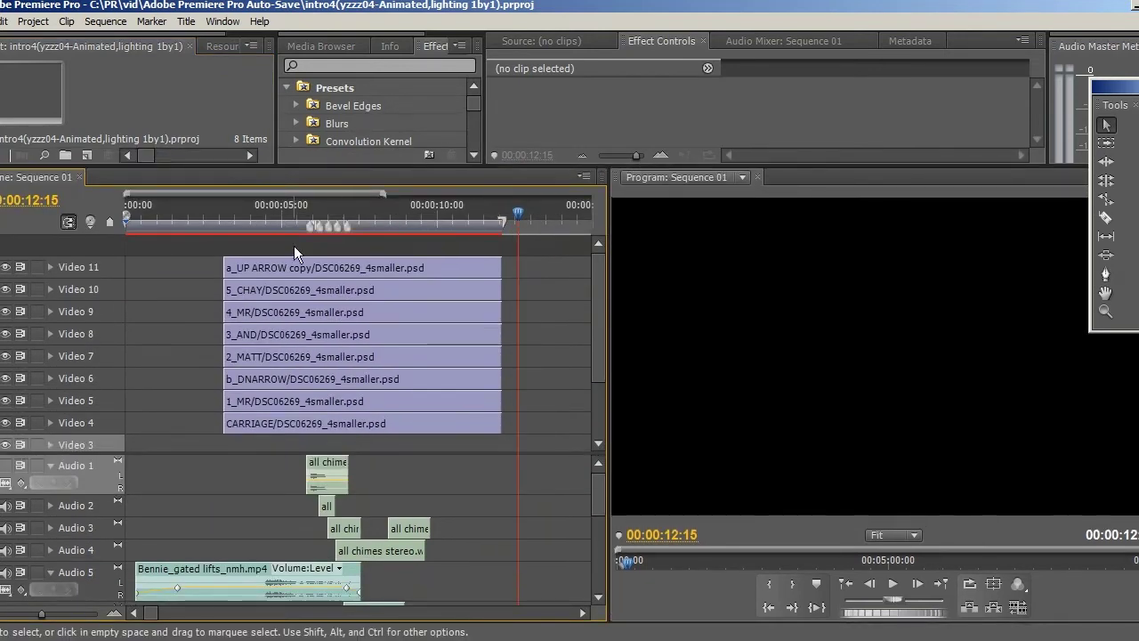
left_click(222, 215)
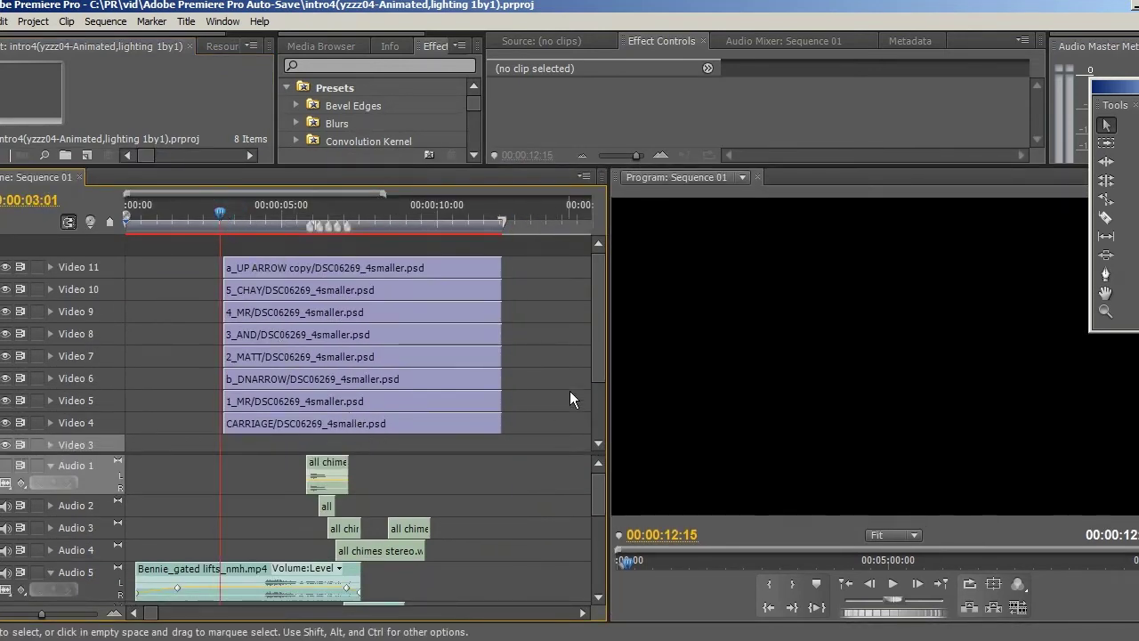
left_click_drag(600, 364, 608, 422)
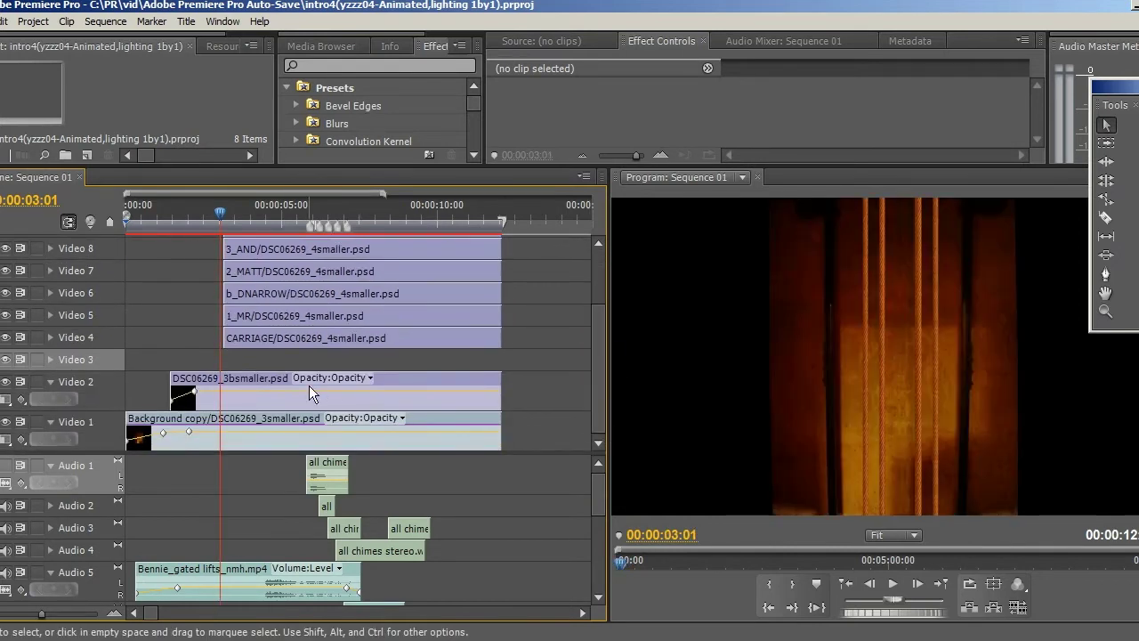
left_click_drag(220, 215, 254, 212)
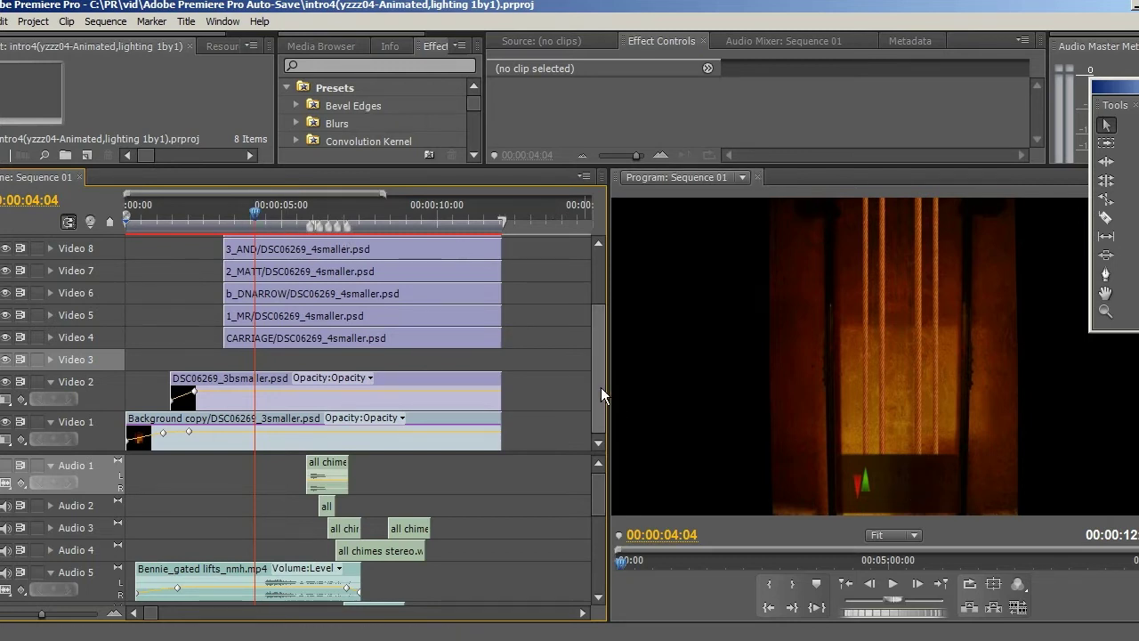
left_click_drag(601, 387, 598, 326)
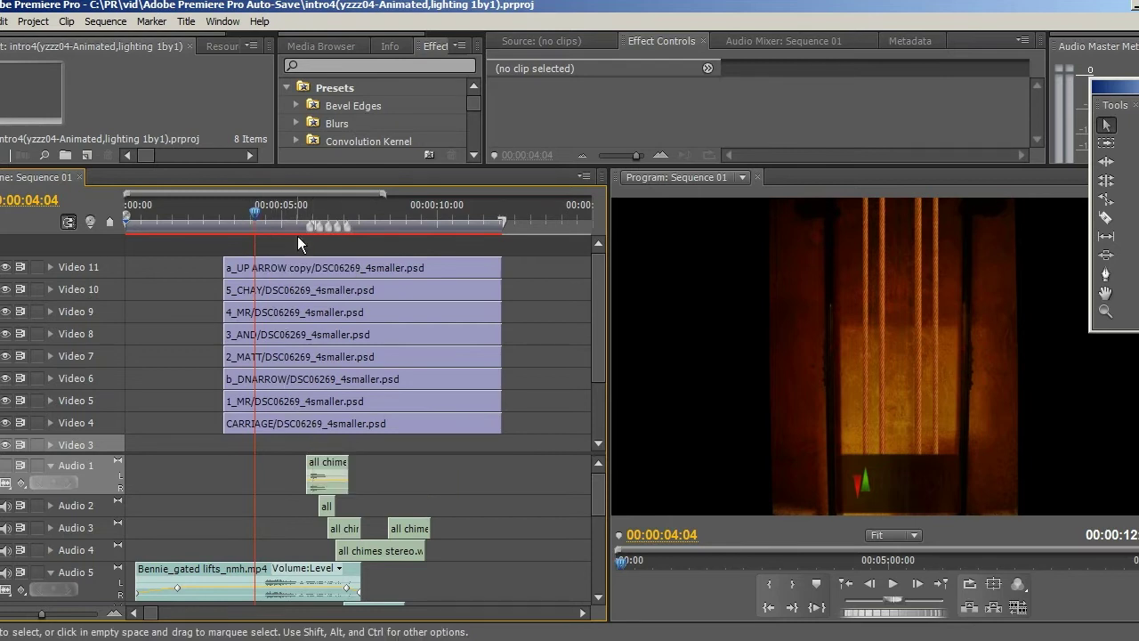
- Zoom in on the title section, scrub 4:04–4:10, and replay the lift from 4:07
left_click_drag(383, 194, 331, 194)
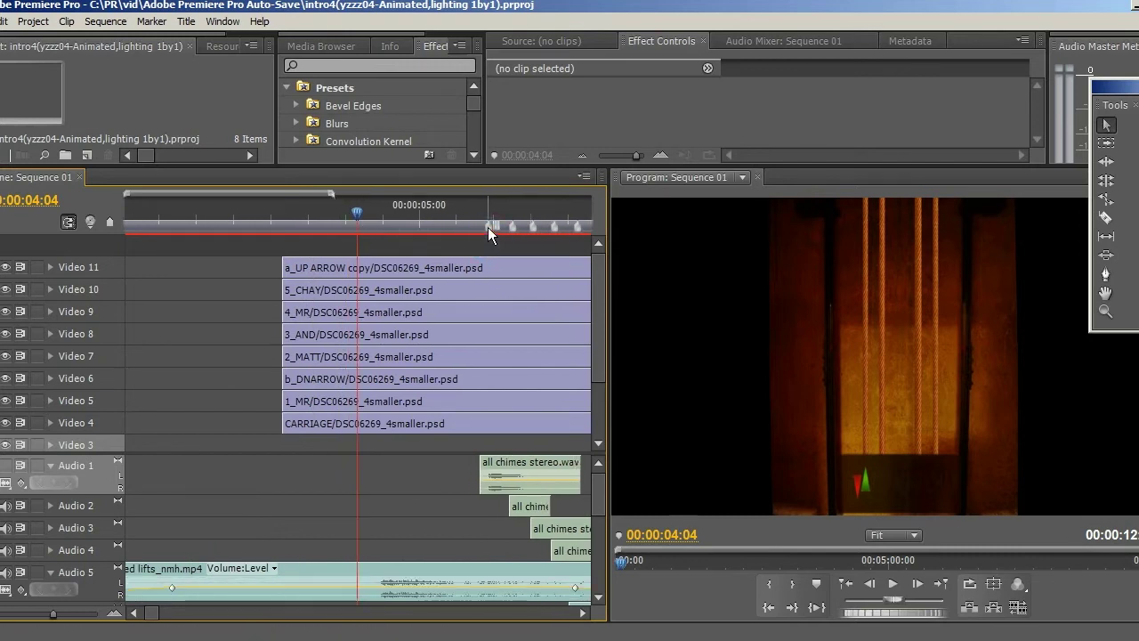
left_click(510, 239)
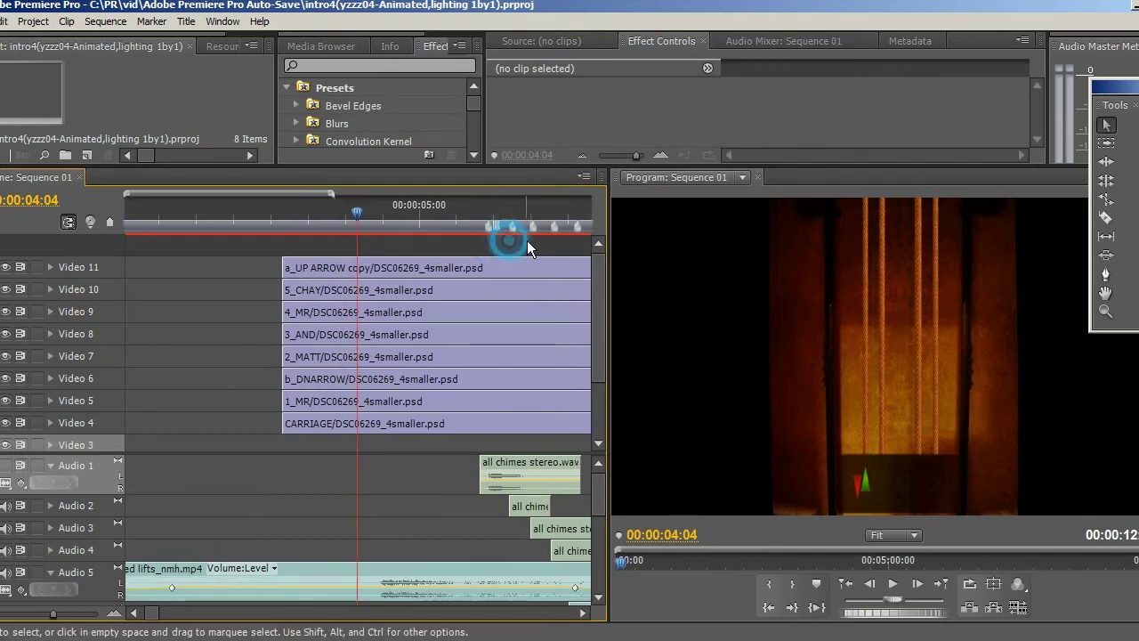
left_click(575, 240)
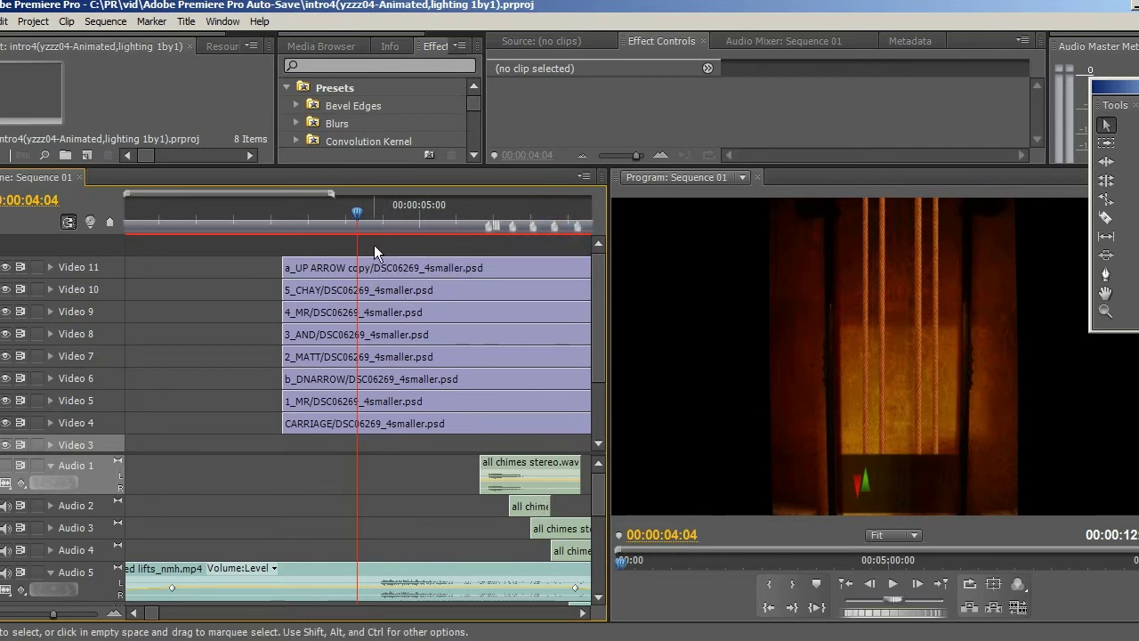
left_click_drag(357, 214, 422, 209)
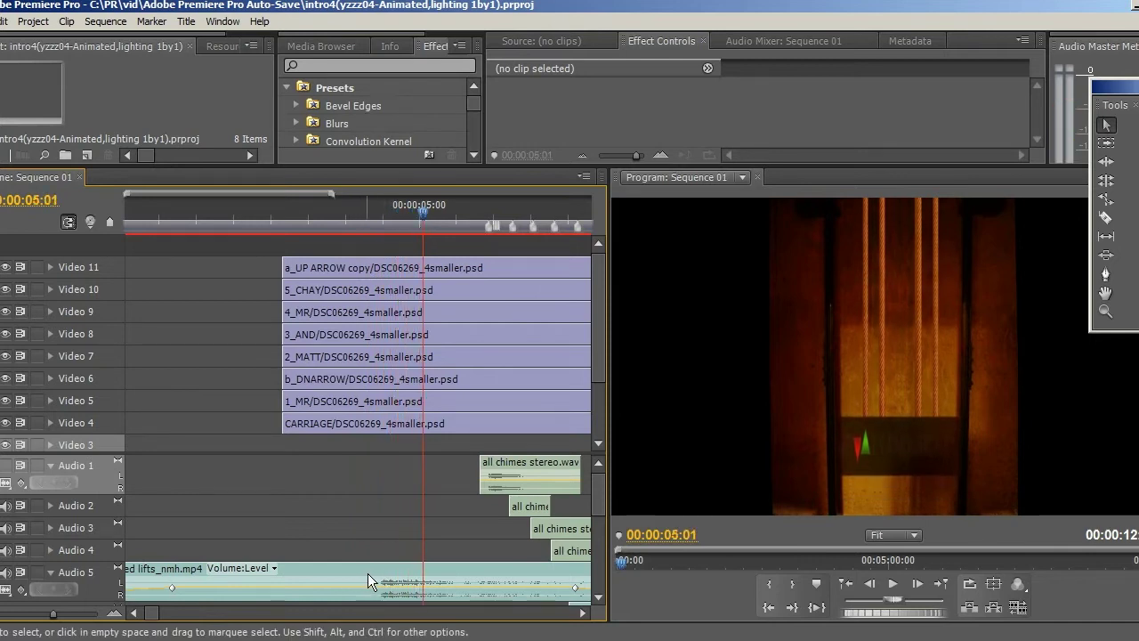
left_click(368, 210)
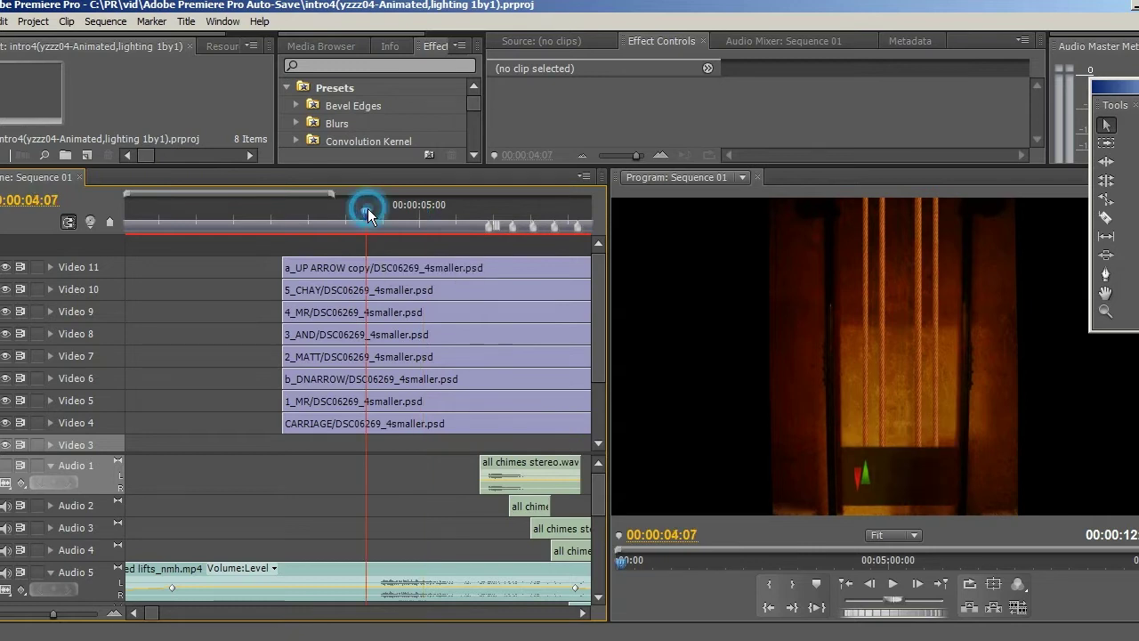
key("space")
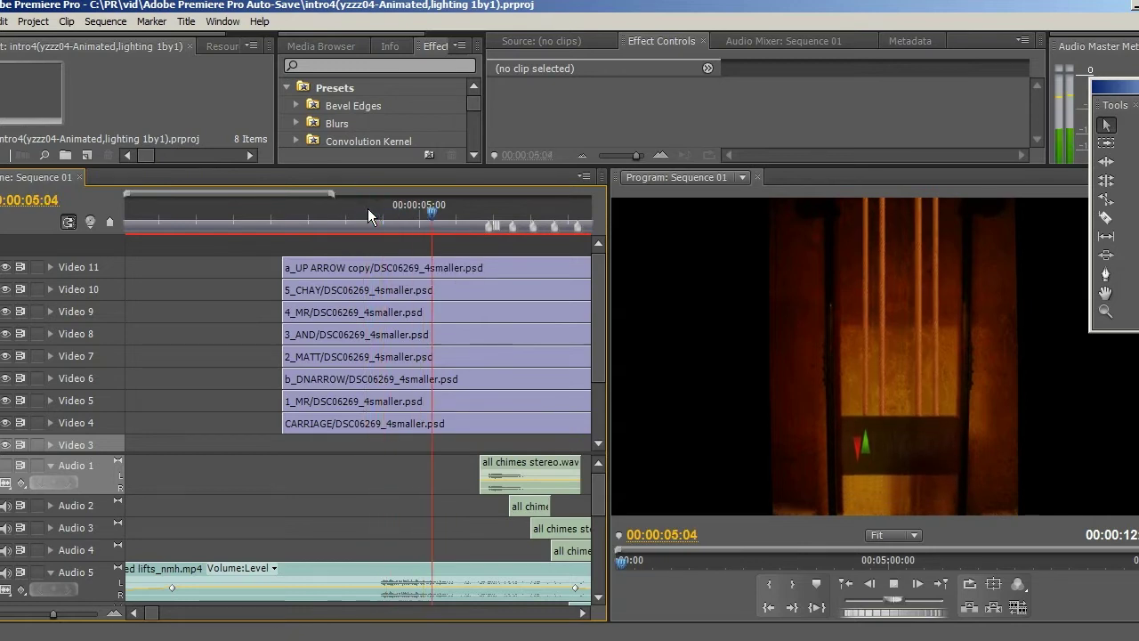
key("space")
left_click(381, 570)
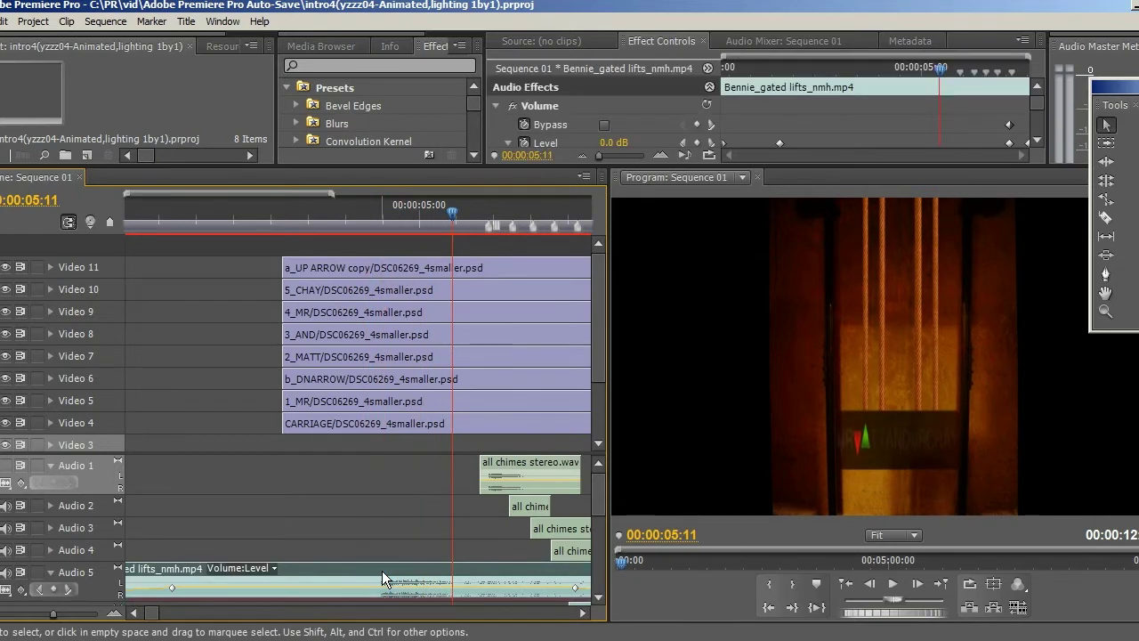
- Scrub from 4:18 to 5:11, play on to 7:11, and select the 1_MR clip on Video 5
left_click(399, 212)
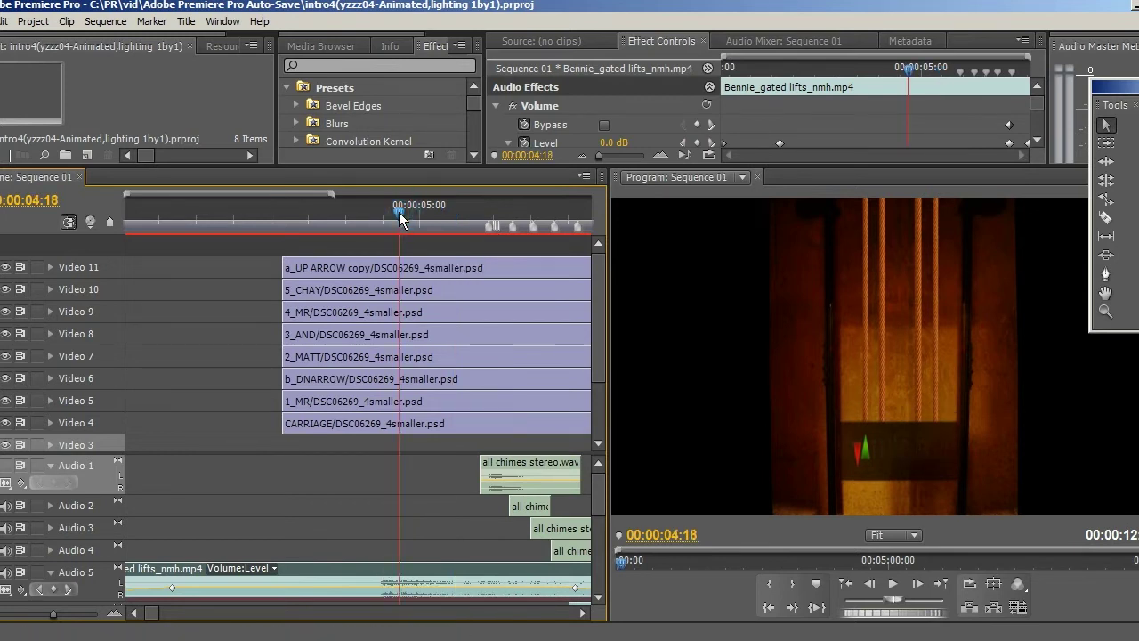
left_click_drag(399, 212, 434, 224)
key("space")
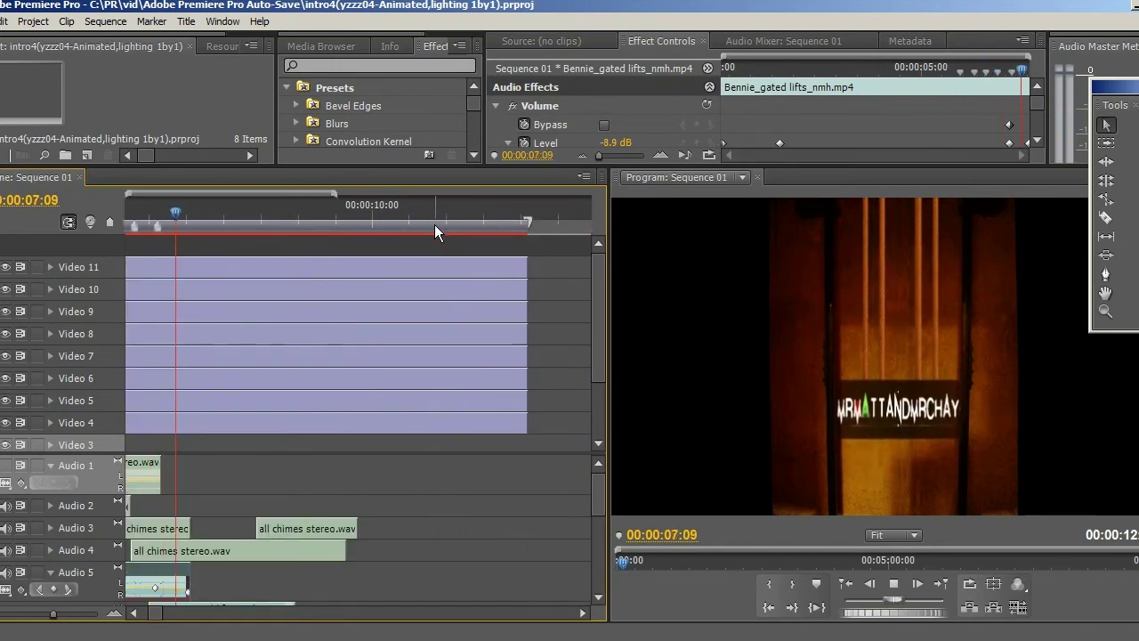
key("space")
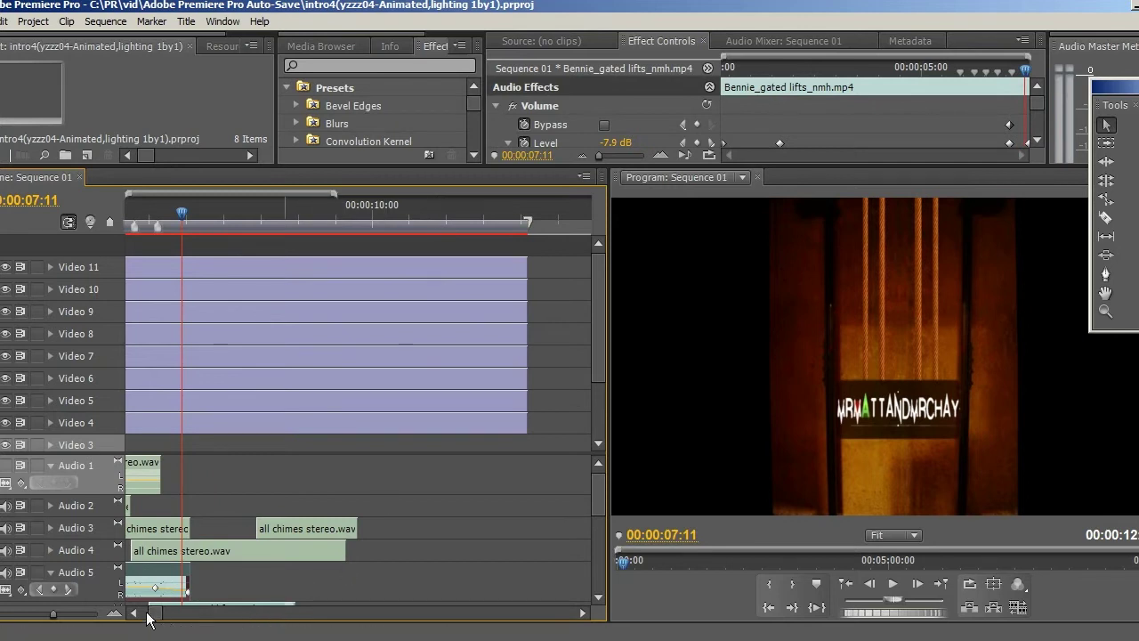
left_click_drag(133, 612, 134, 615)
left_click(398, 402)
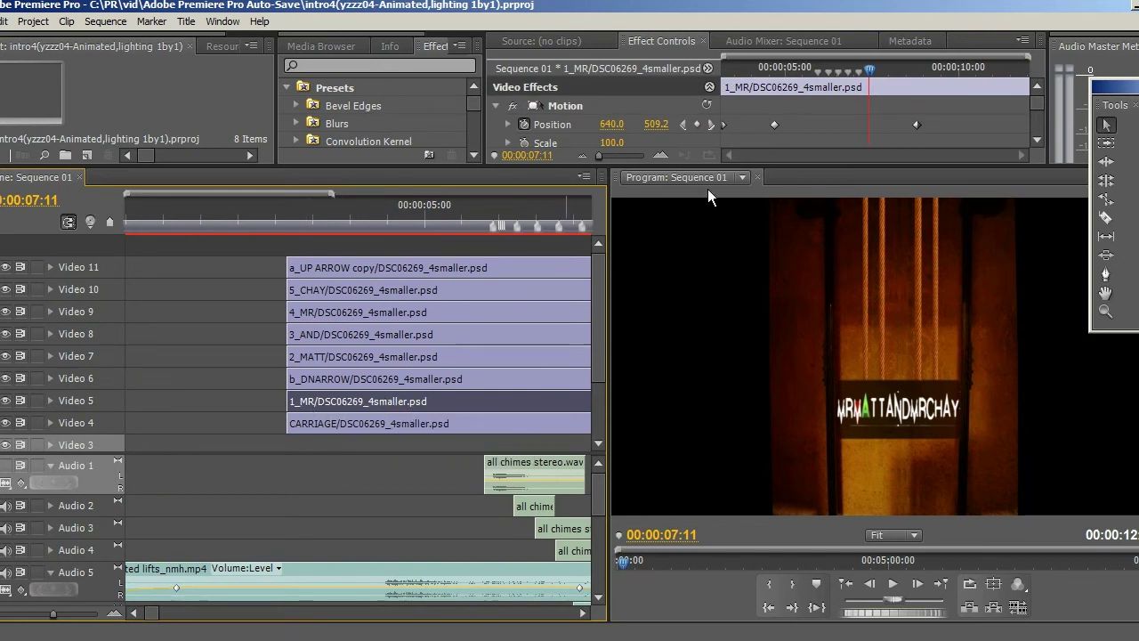
- Reveal 1_MR's Opacity in Effect Controls and step from 0% at 4:00 to the 4% keyframe
left_click_drag(713, 164, 713, 211)
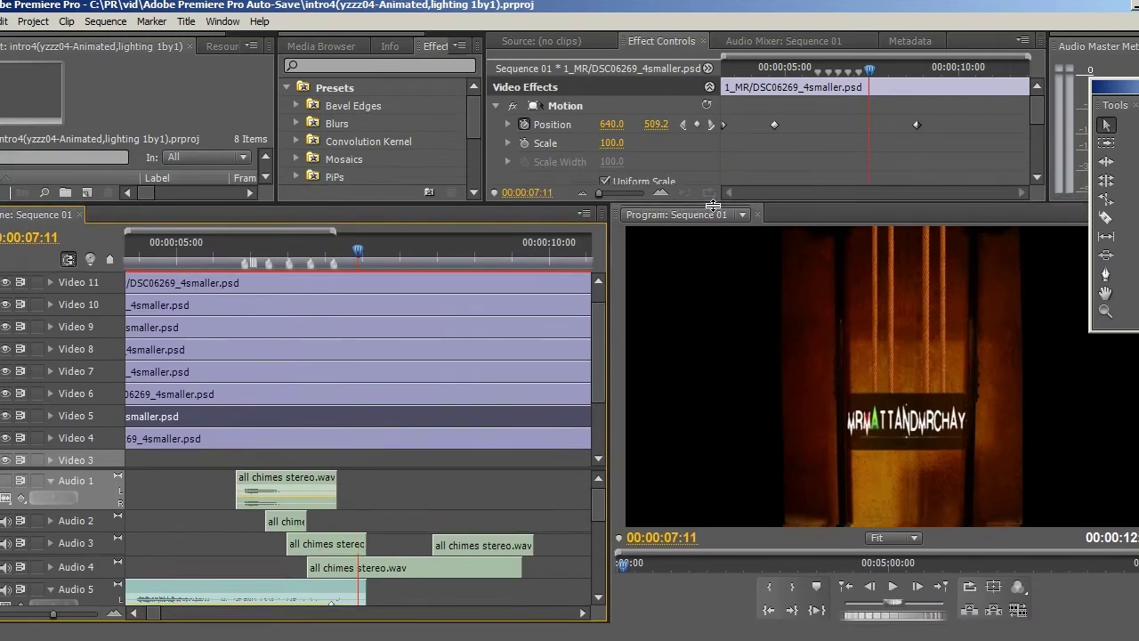
scroll(1044, 137, "down", 4)
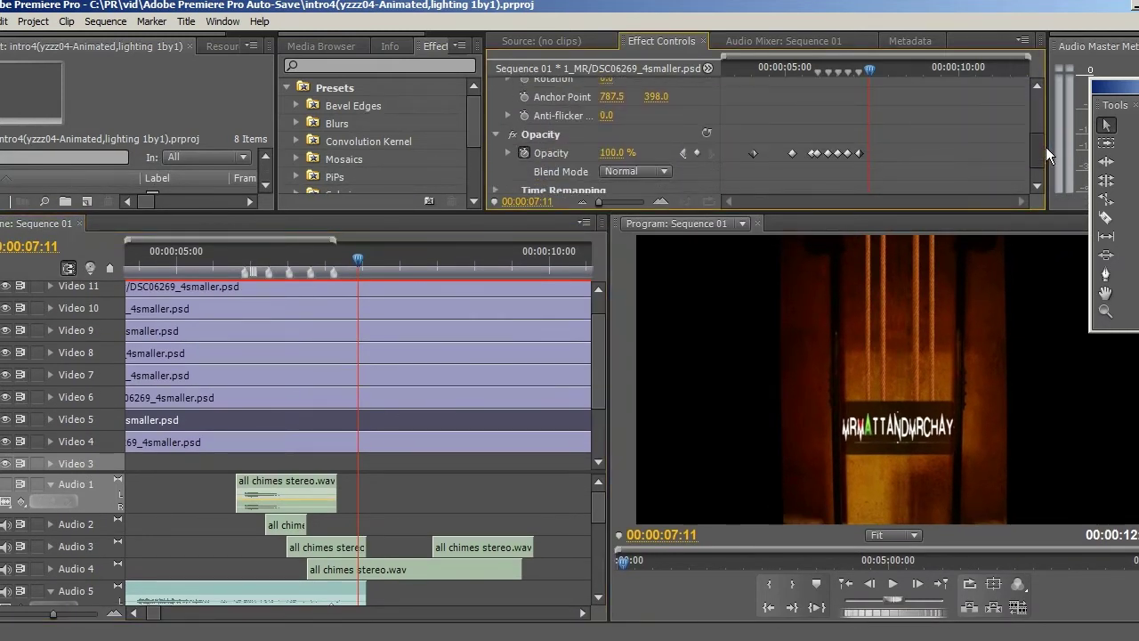
scroll(1046, 151, "down", 2)
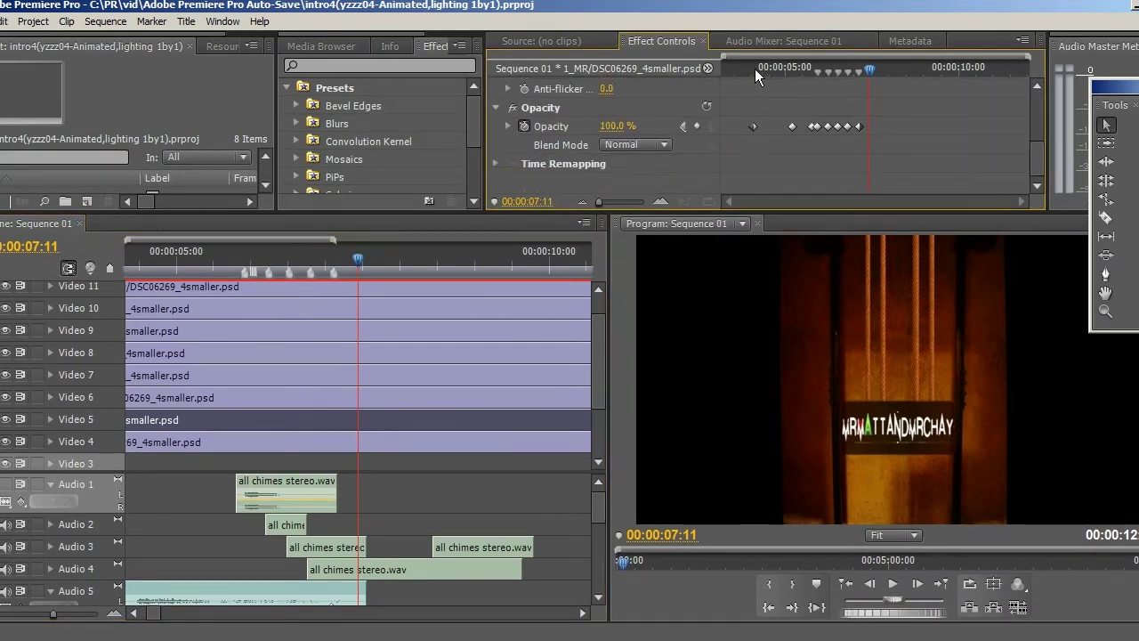
left_click(750, 69)
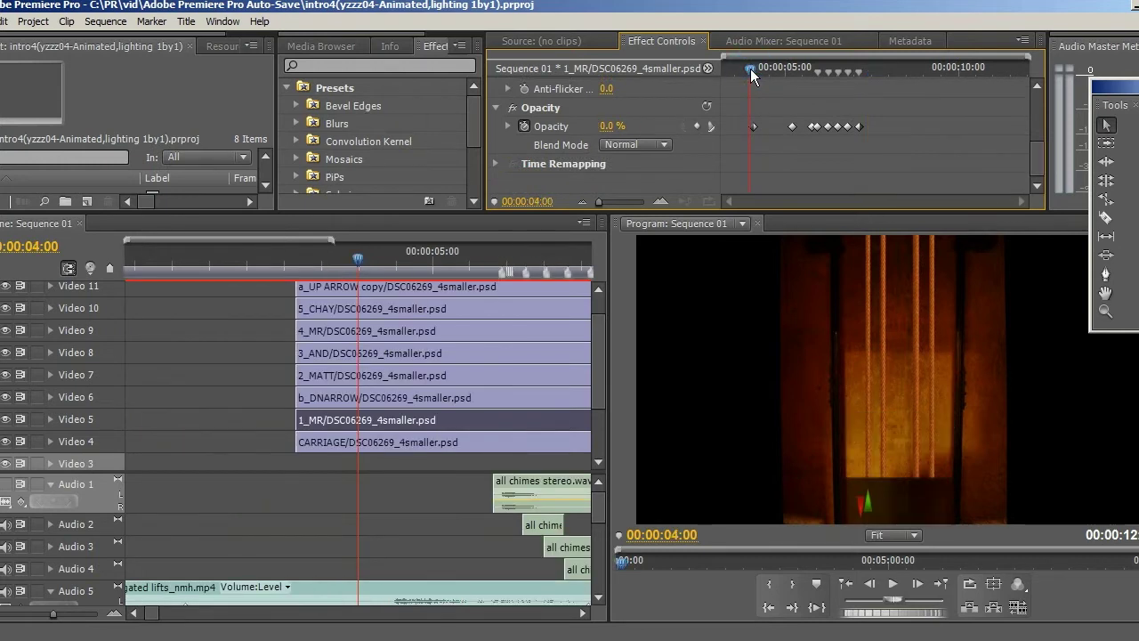
left_click(712, 126)
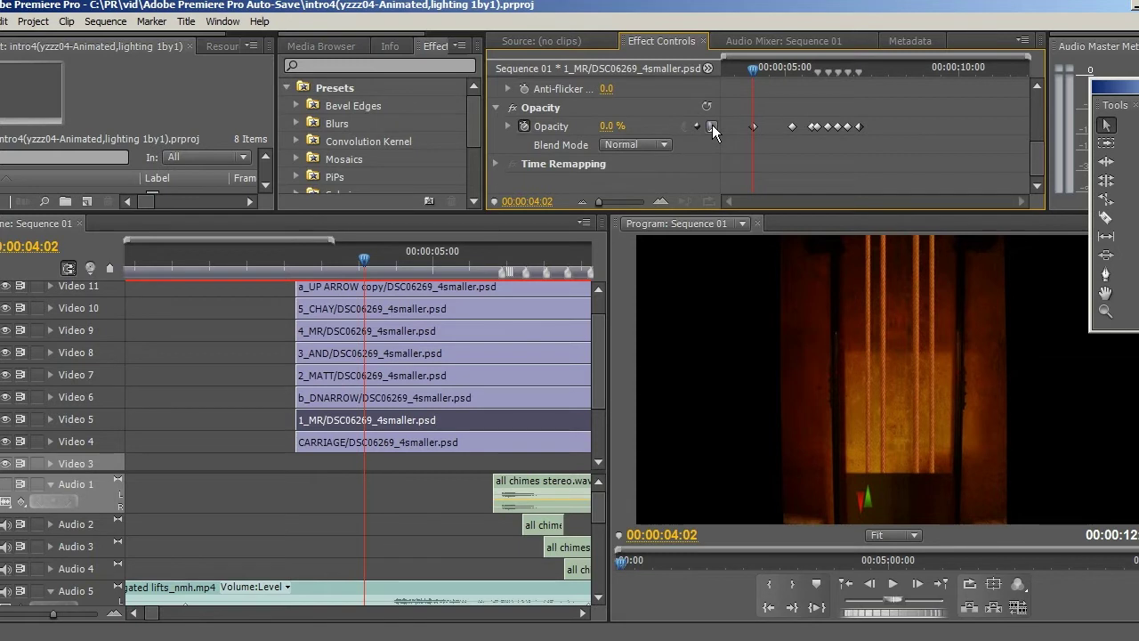
left_click(712, 126)
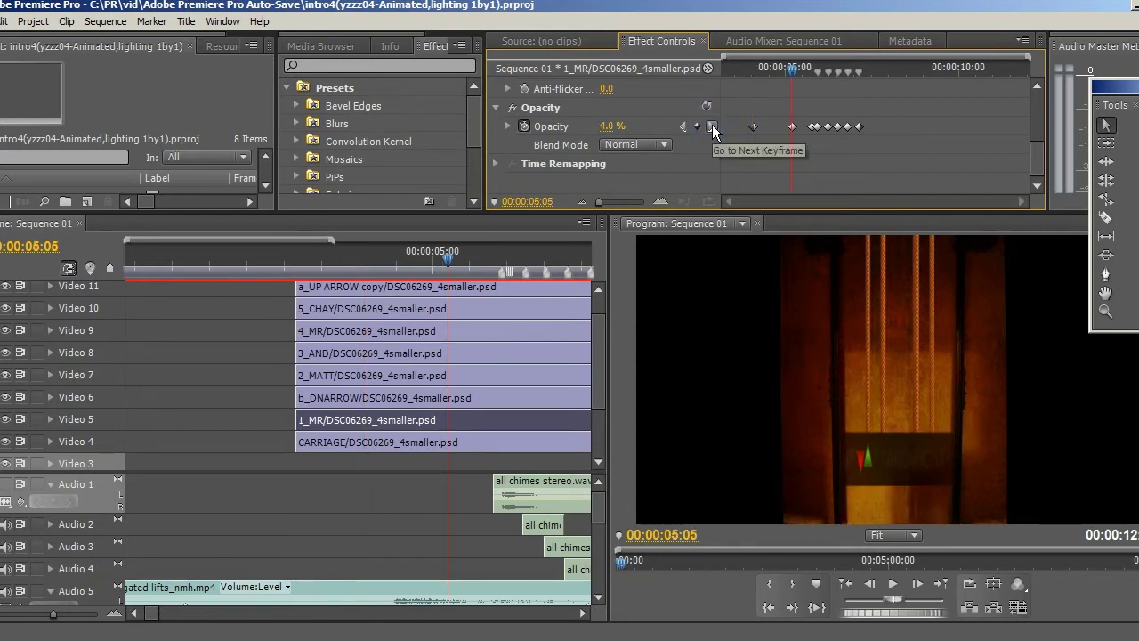
- Step back and forth through the 4% and 10% keyframes to 100%, then zoom the keyframe view
left_click(683, 127)
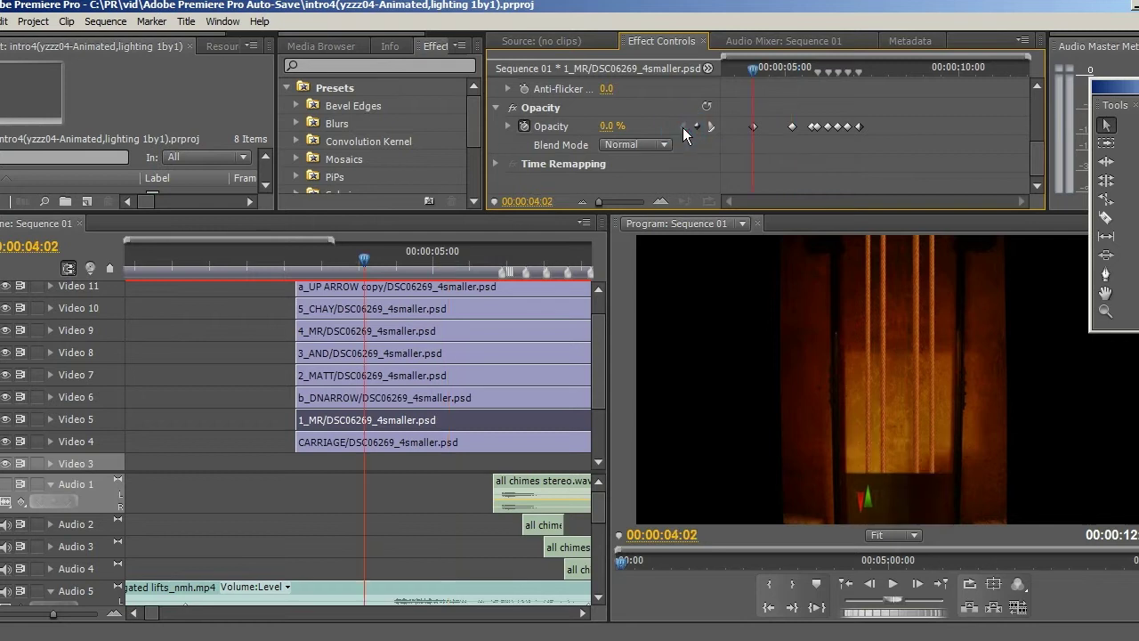
left_click(710, 127)
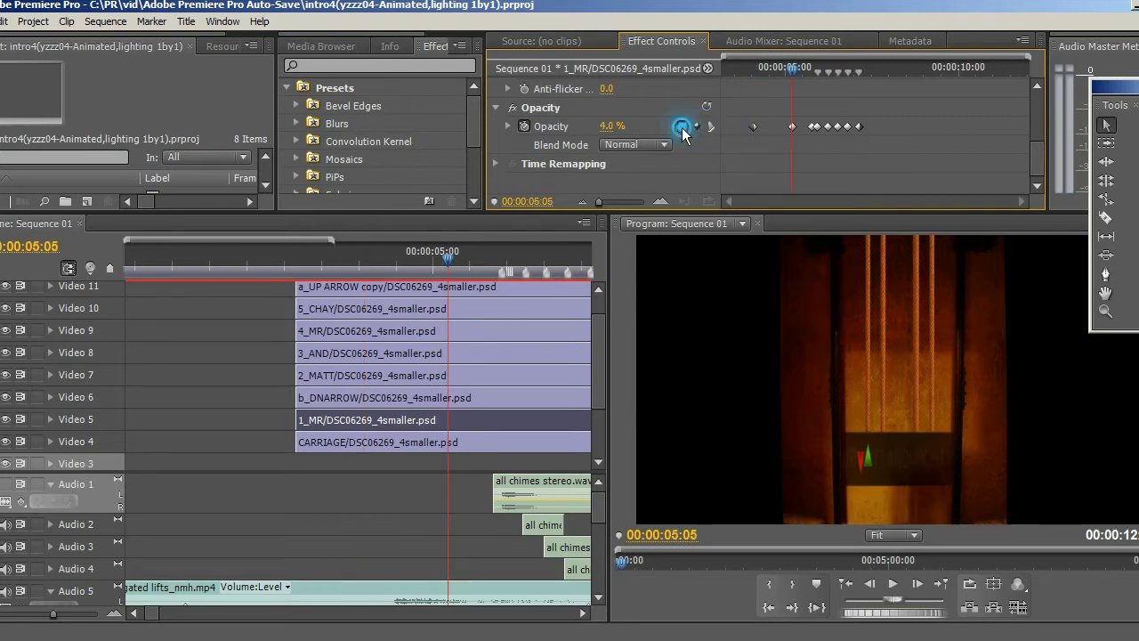
left_click(712, 127)
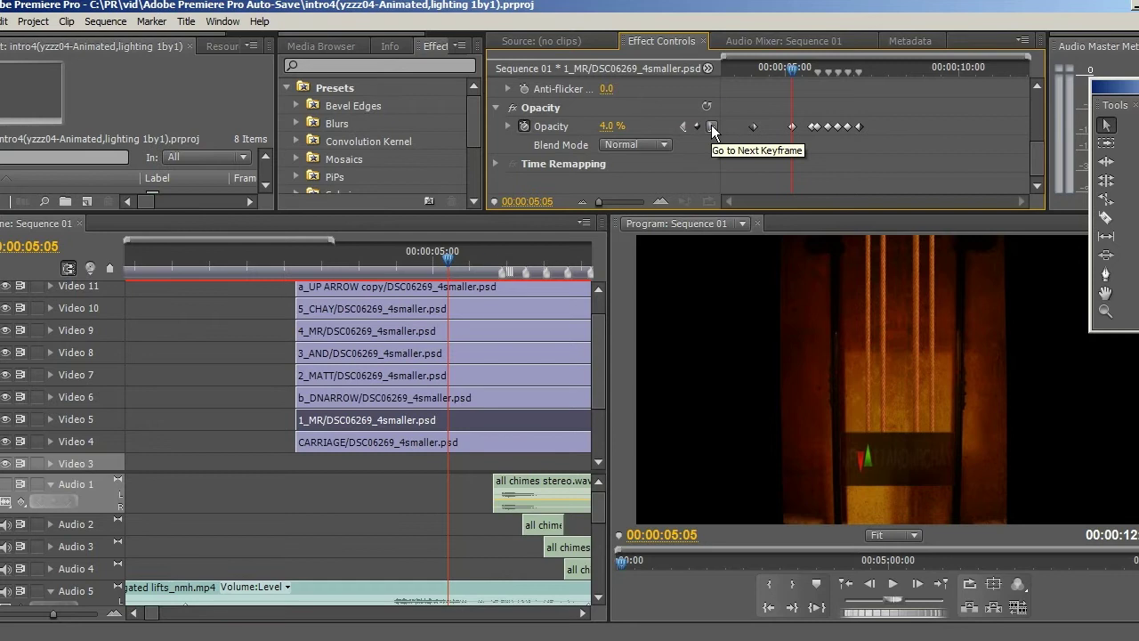
left_click(712, 128)
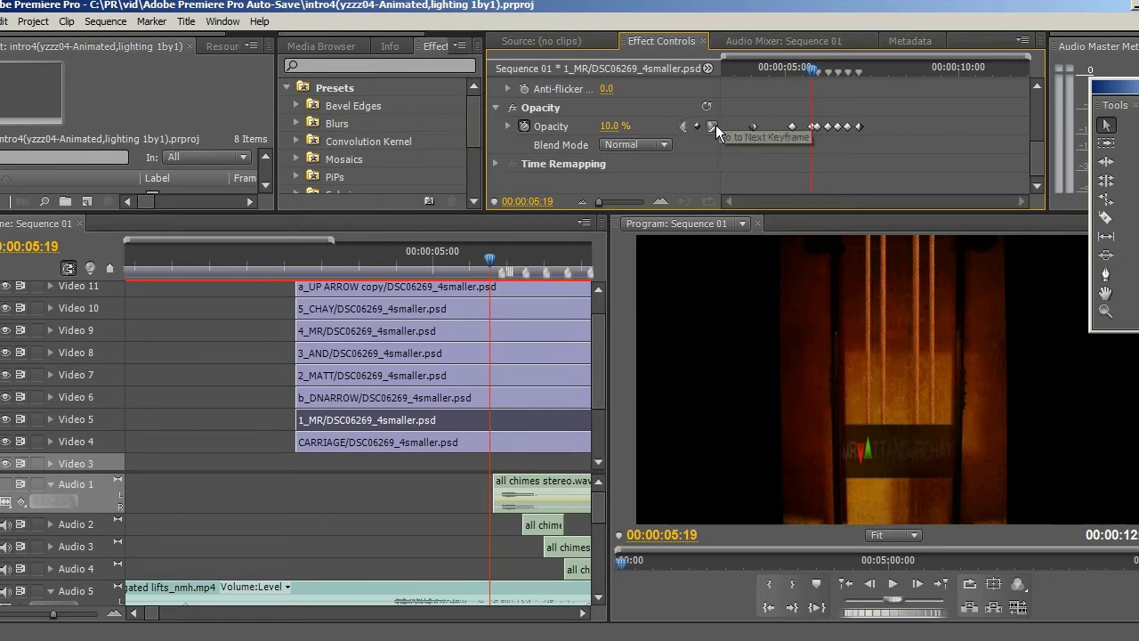
left_click(683, 127)
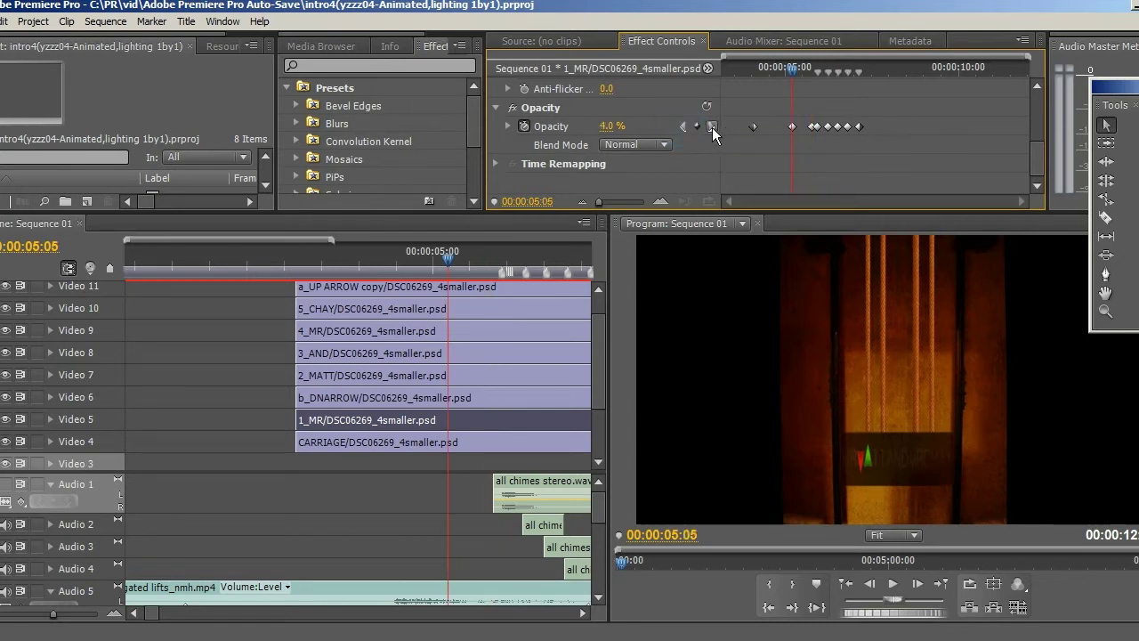
left_click(712, 127)
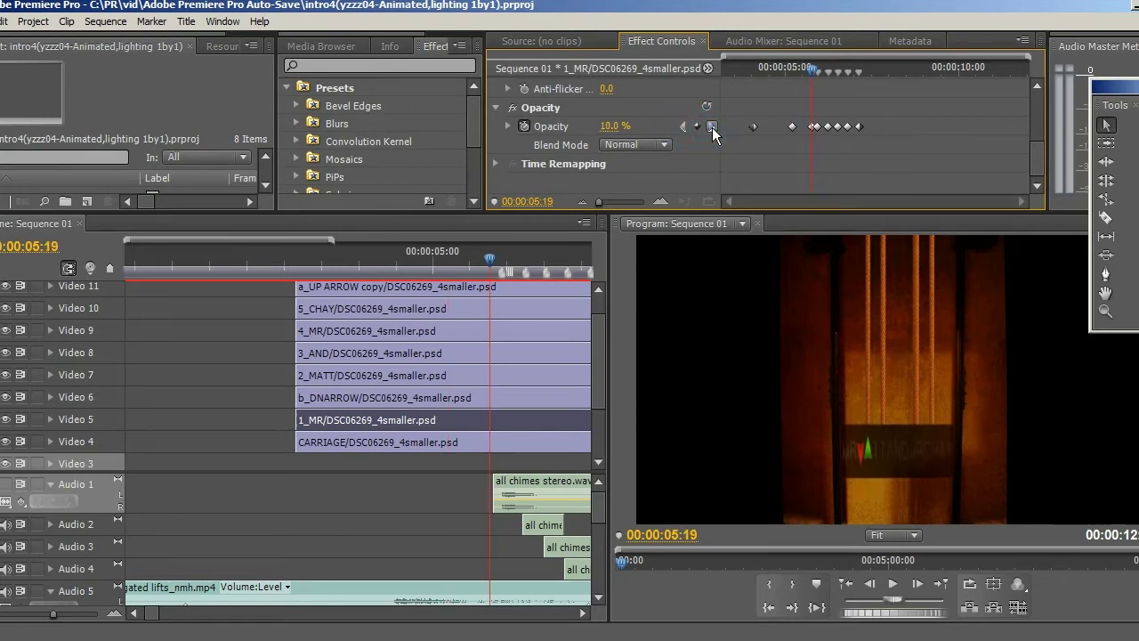
left_click(712, 127)
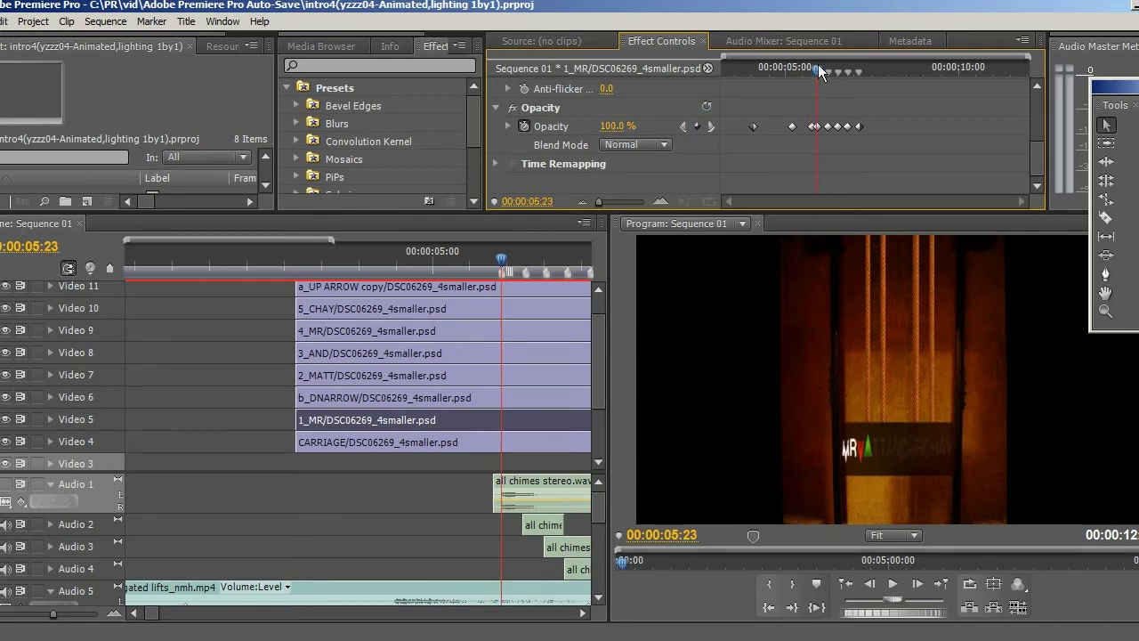
left_click_drag(1027, 56, 850, 75)
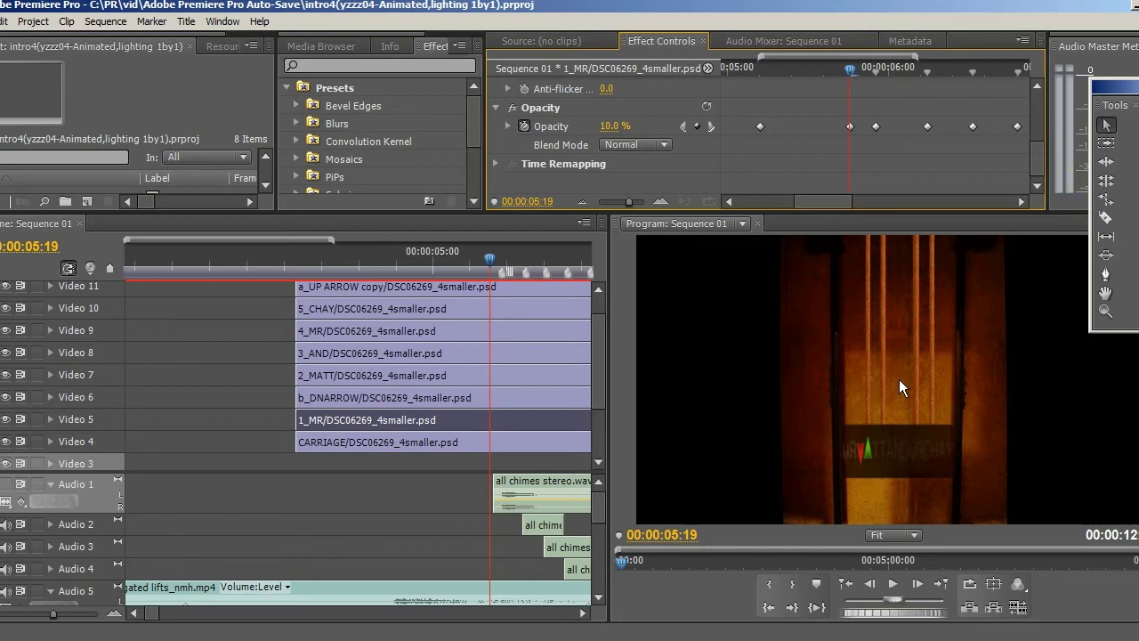
- Toggle the MR layer's visibility to compare, then scrub through the MR flicker to the 9.6% frame
left_click(5, 419)
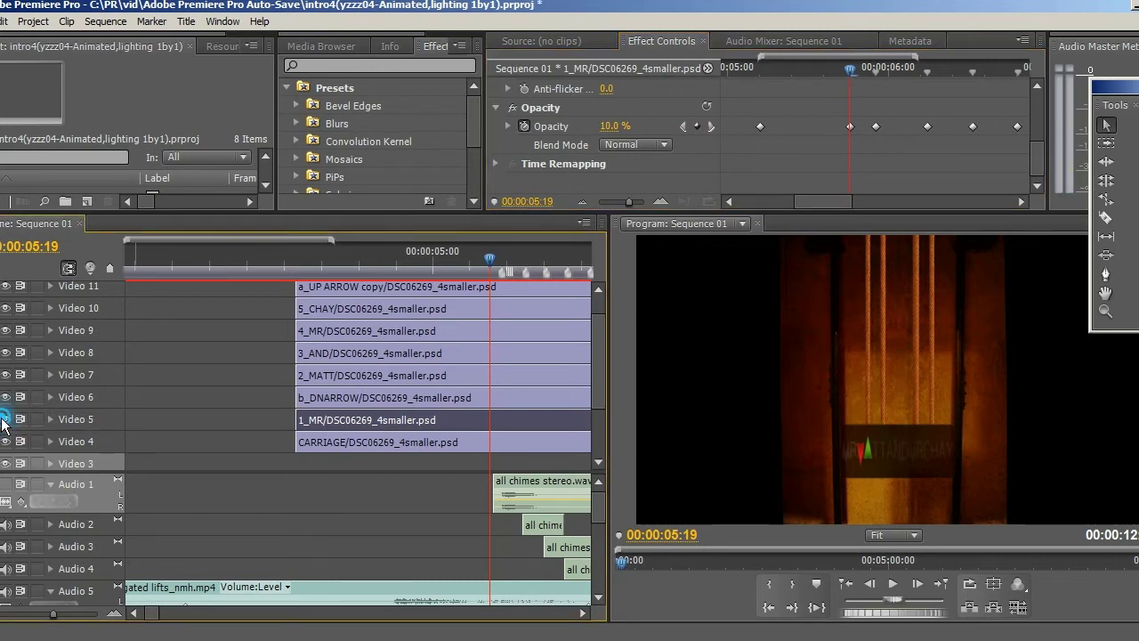
left_click(4, 419)
mouse_move(489, 260)
left_mouse_down()
mouse_move(517, 262)
mouse_move(503, 262)
left_mouse_up()
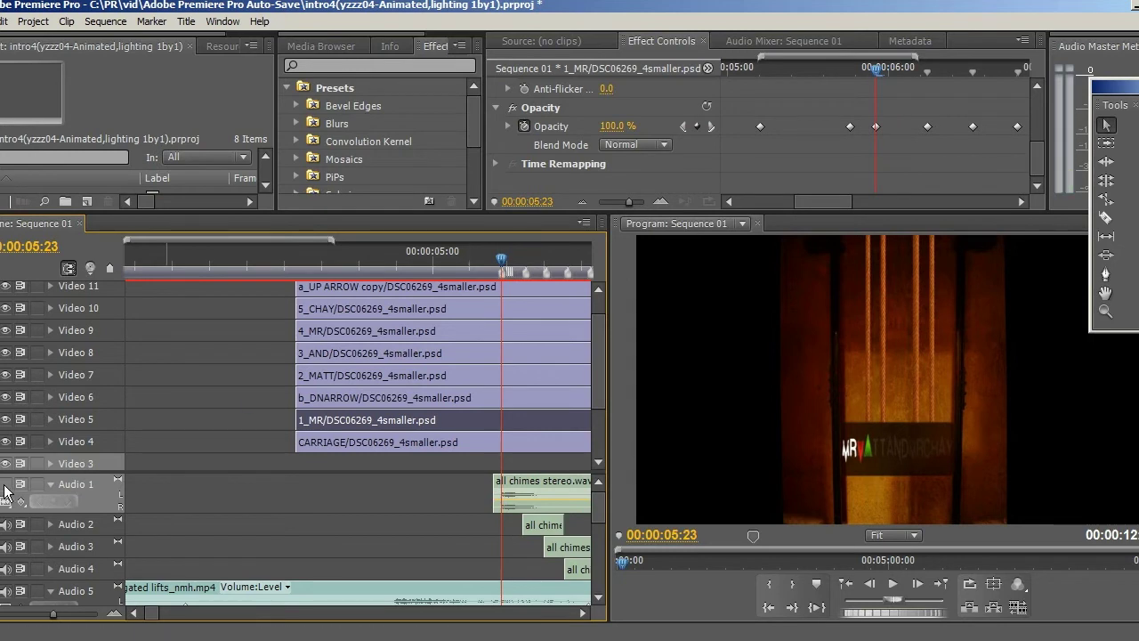
mouse_move(503, 264)
left_mouse_down()
mouse_move(467, 262)
mouse_move(509, 264)
mouse_move(485, 271)
left_mouse_up()
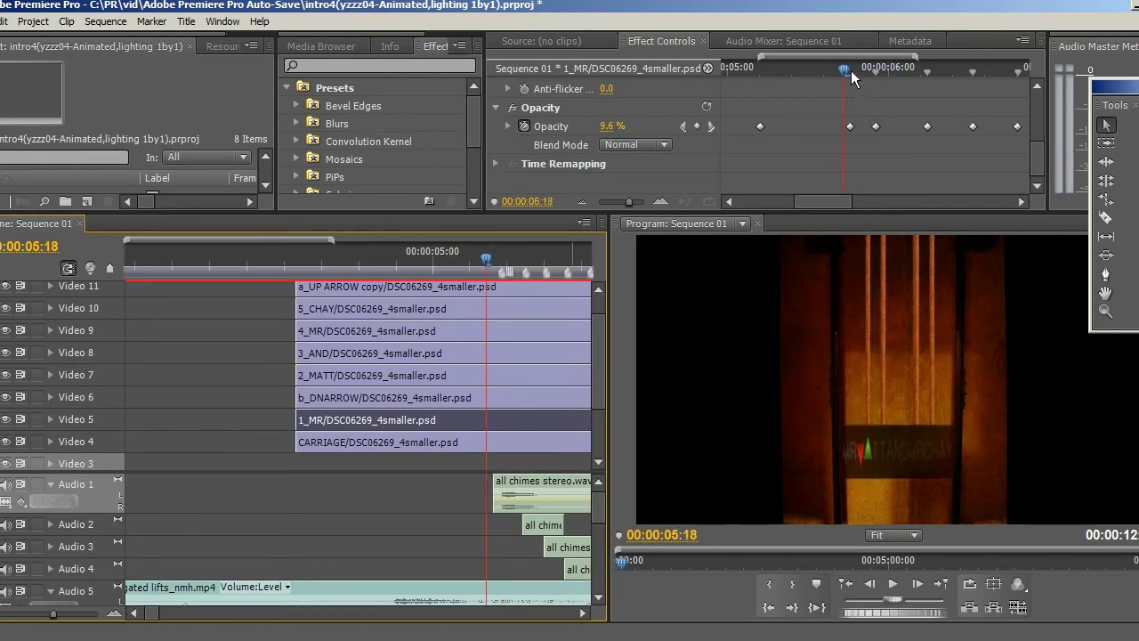
- Preview MR fading from 10% to fully lit, then MATT lighting up around 6:06
left_click_drag(851, 71, 854, 70)
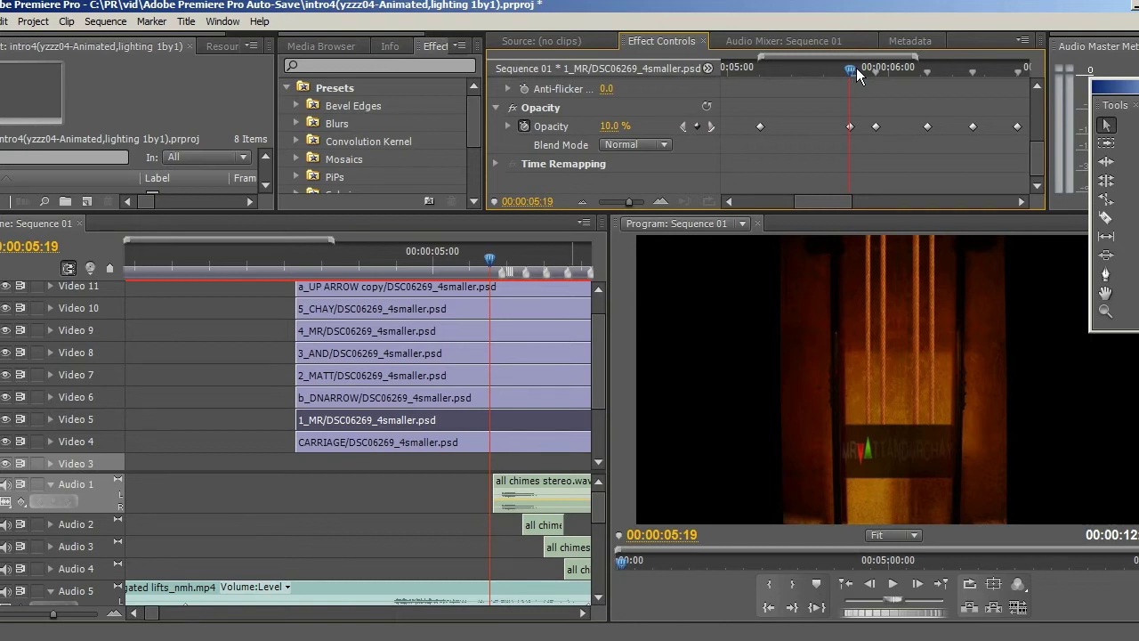
left_click_drag(856, 68, 886, 67)
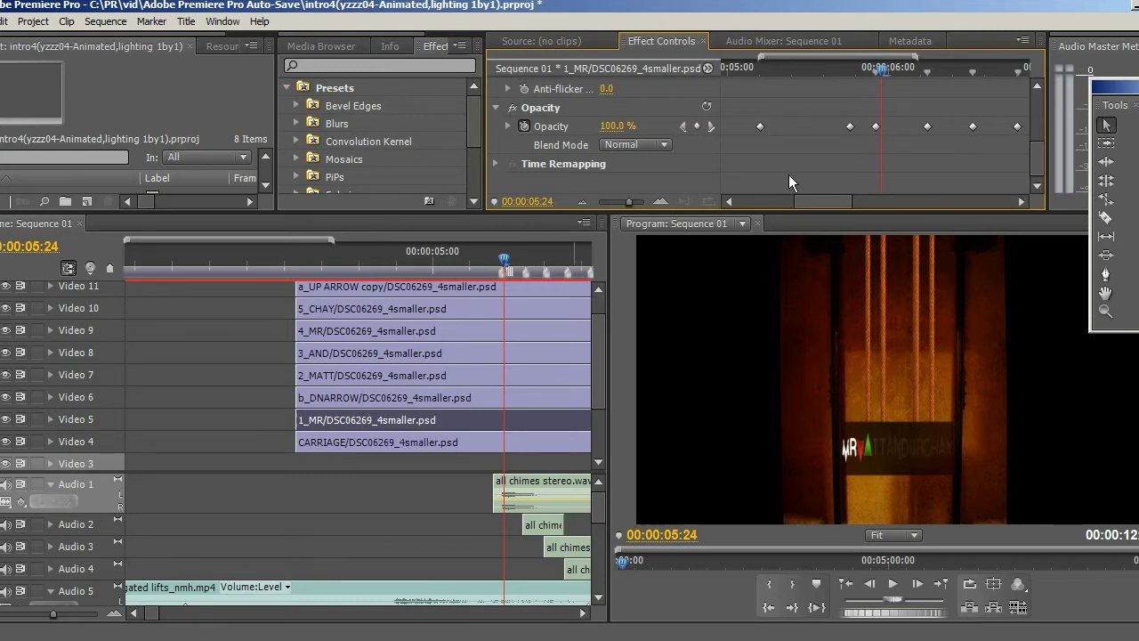
left_click_drag(884, 69, 726, 73)
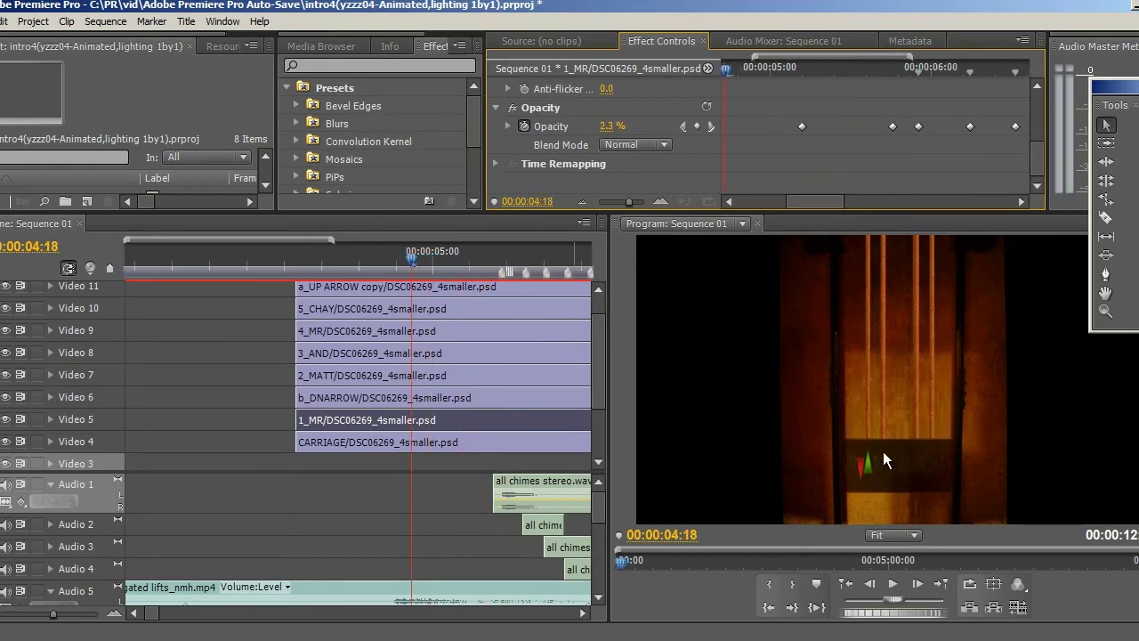
left_click_drag(411, 257, 526, 267)
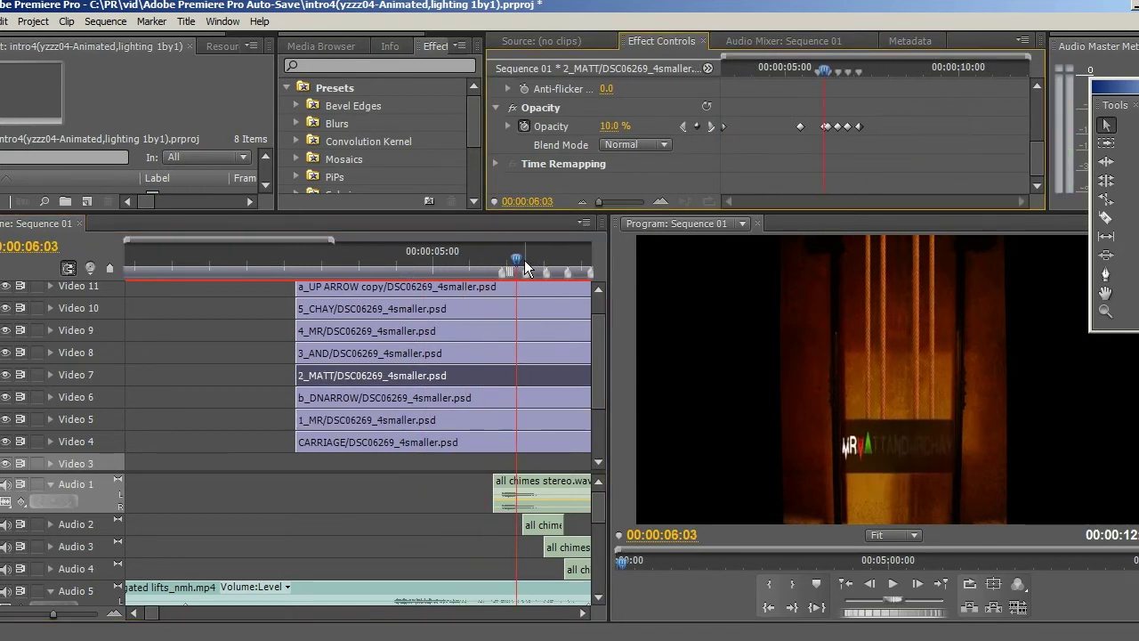
left_click(525, 258)
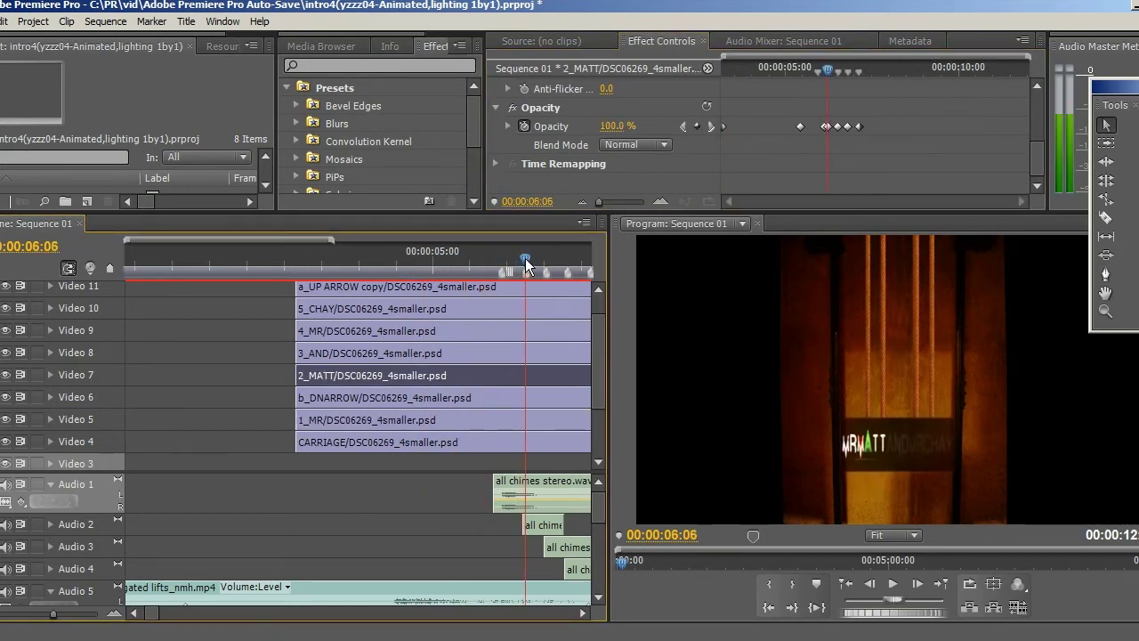
left_click_drag(525, 258, 525, 265)
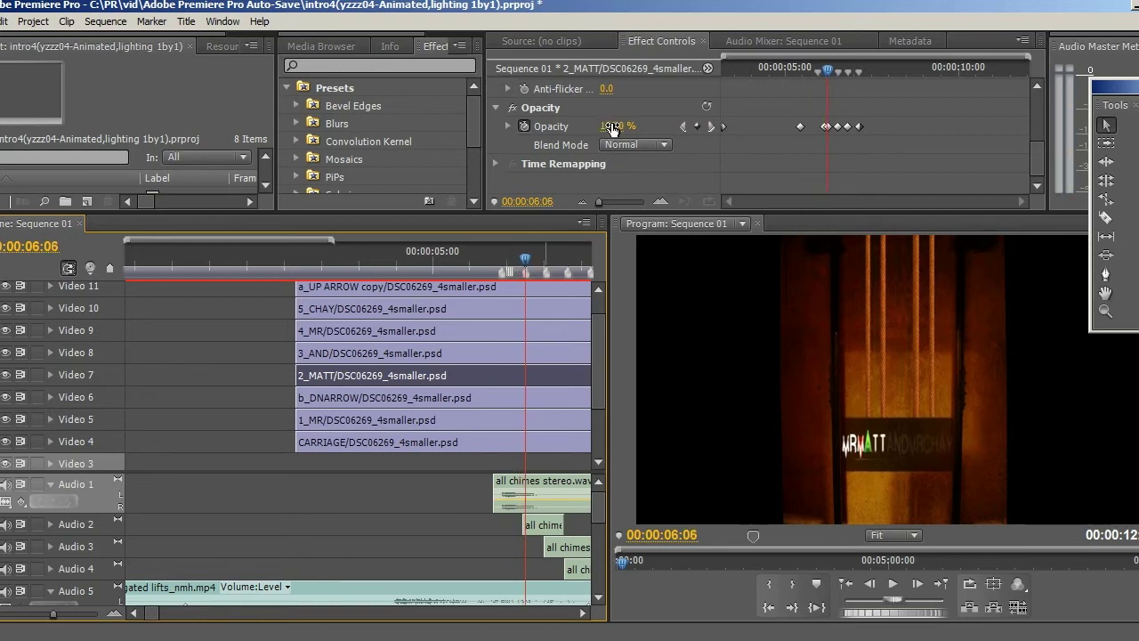
left_click_drag(525, 258, 526, 259)
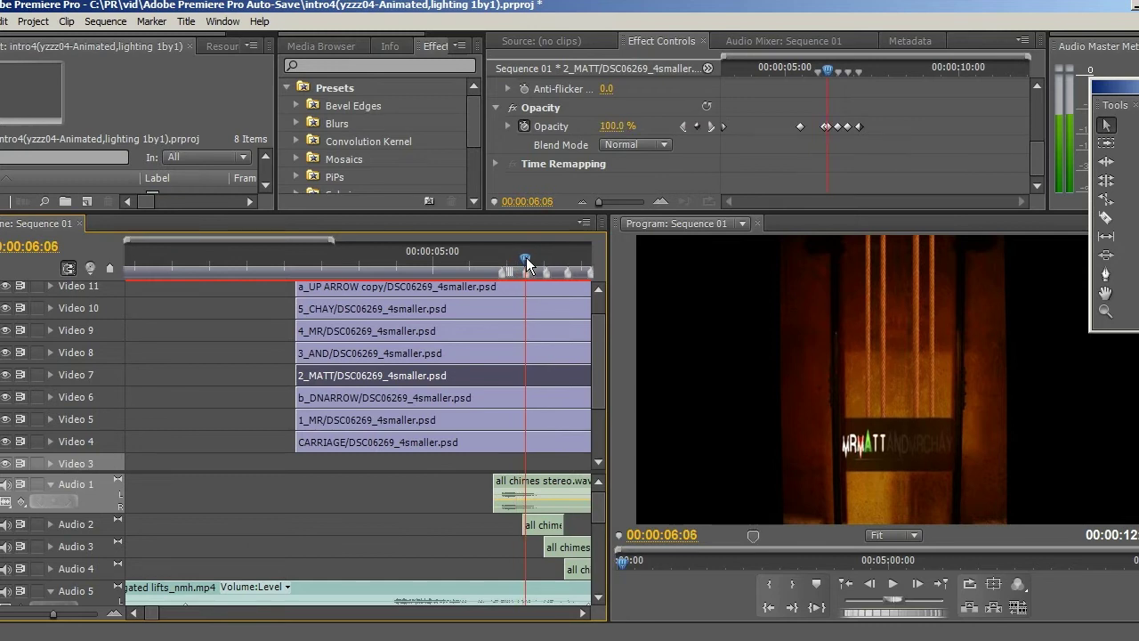
- Inspect the 3_AND clip, then select 5_CHAY to show its Motion keyframes at 6:06
left_click(463, 355)
mouse_move(526, 260)
left_mouse_down()
mouse_move(508, 259)
mouse_move(526, 259)
left_mouse_up()
left_click_drag(1041, 124, 1040, 158)
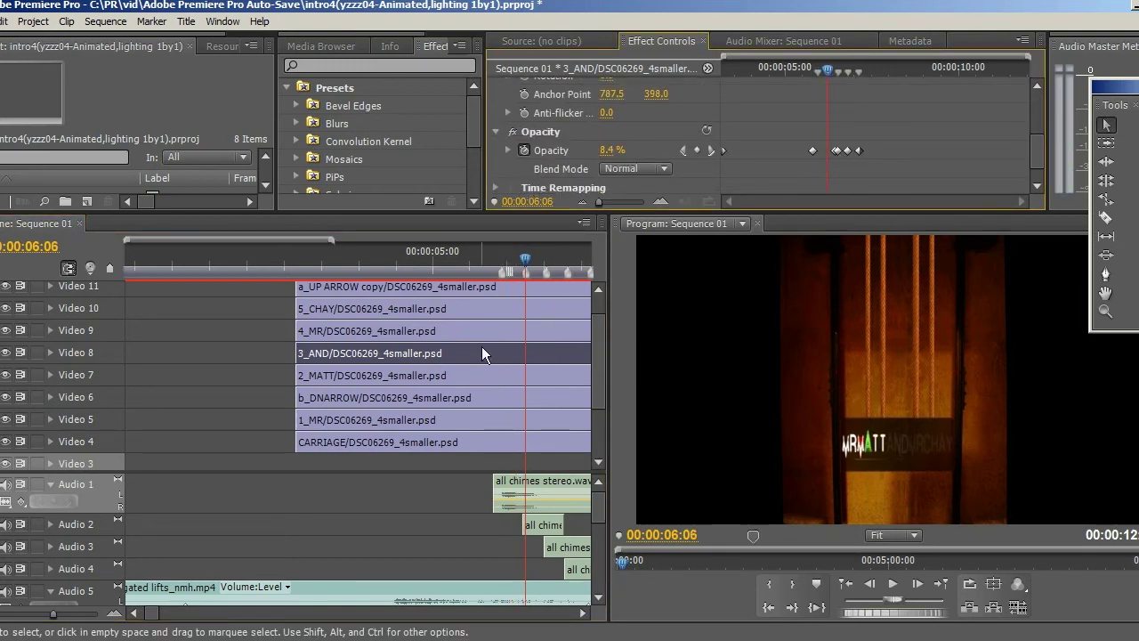
left_click(598, 338)
left_click_drag(598, 337, 406, 332)
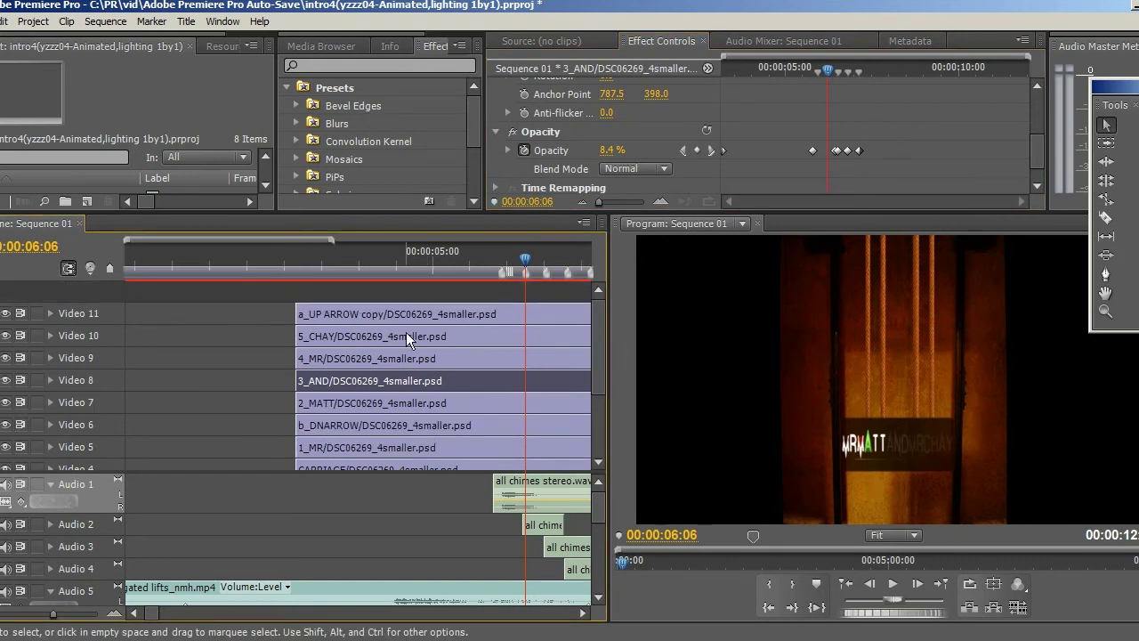
left_click(389, 339)
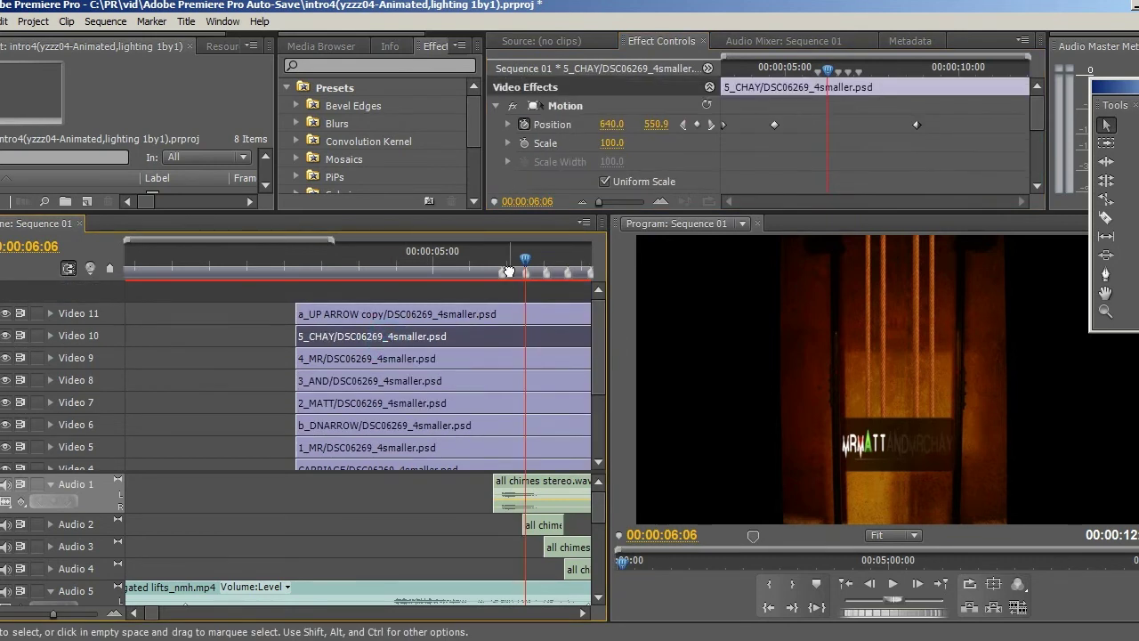
- Play from 5:16 and scrub around 7:20 to check CHAY fading in and its position
left_click_drag(527, 264, 482, 265)
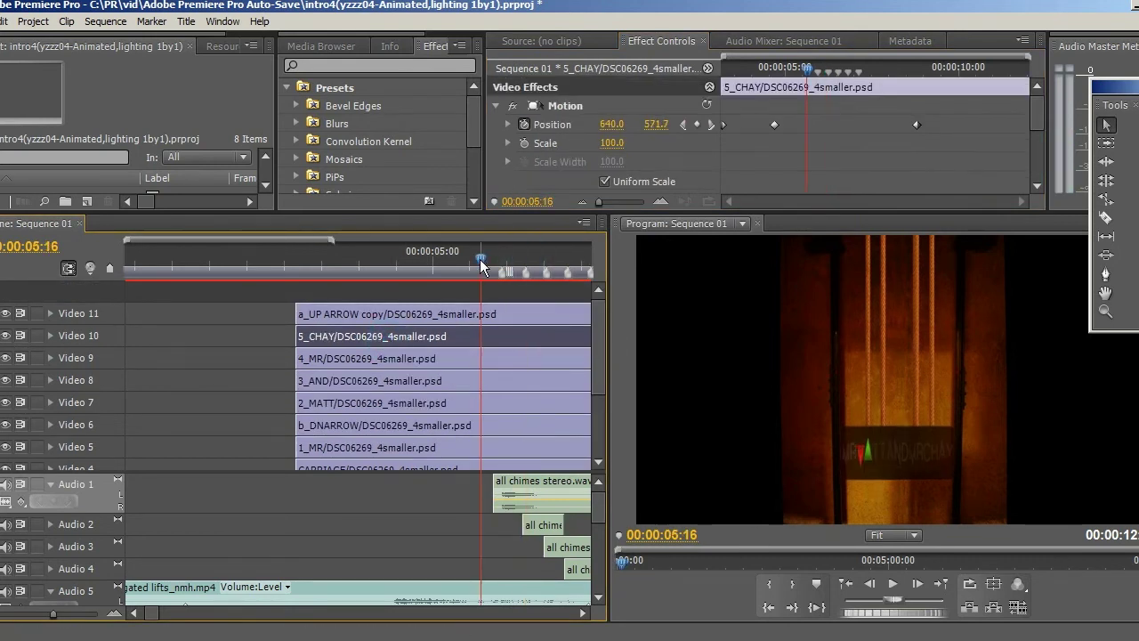
key("space")
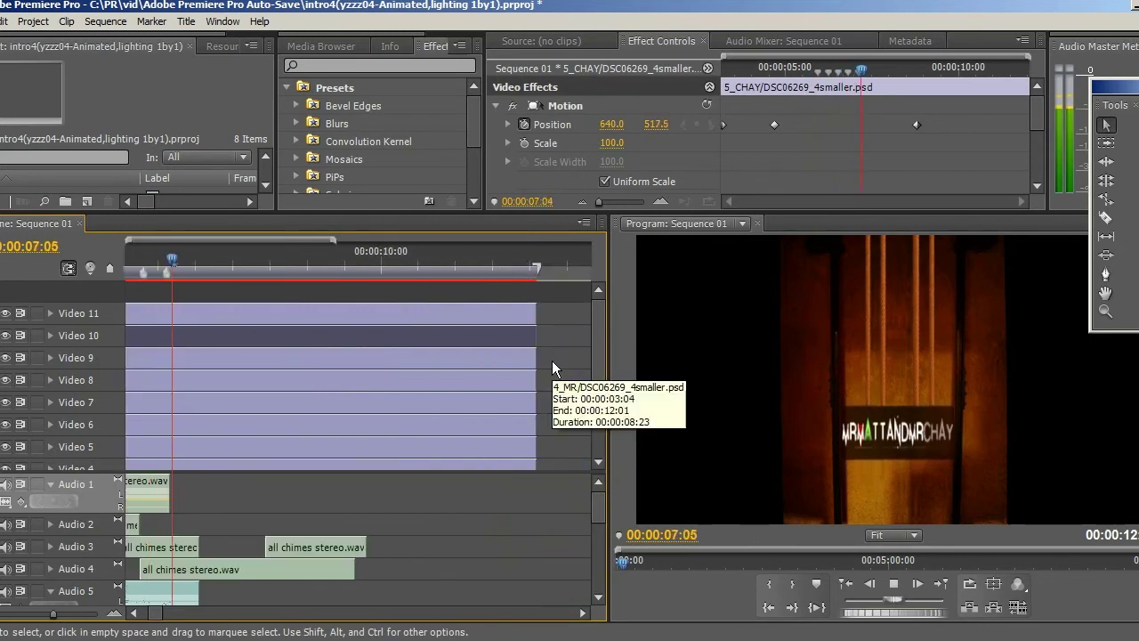
key("space")
left_click(134, 614)
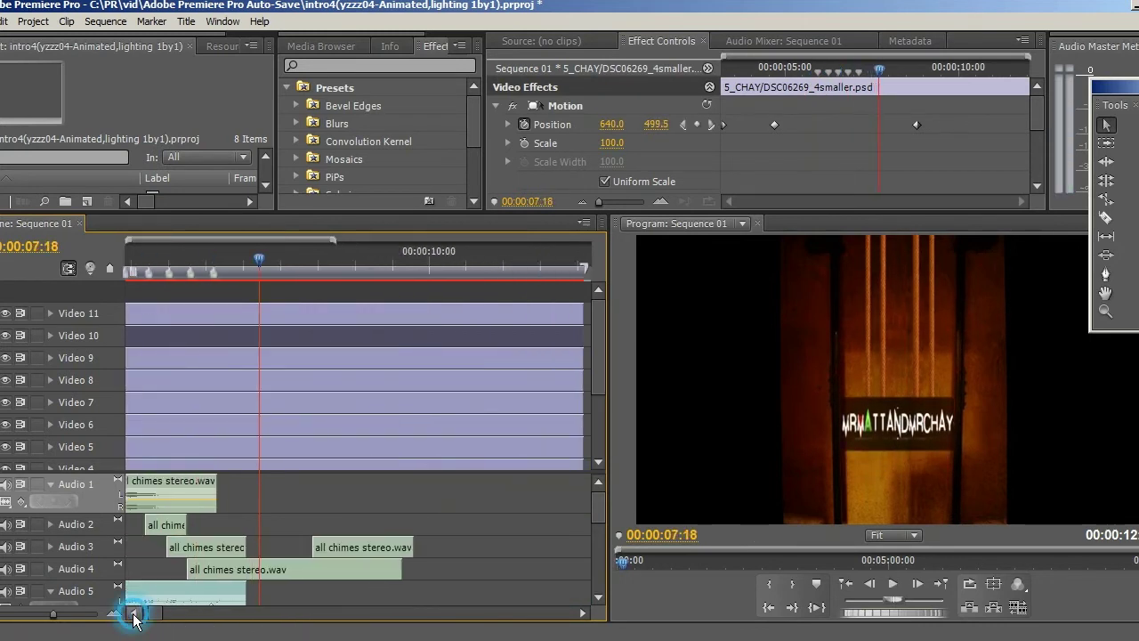
left_click(133, 614)
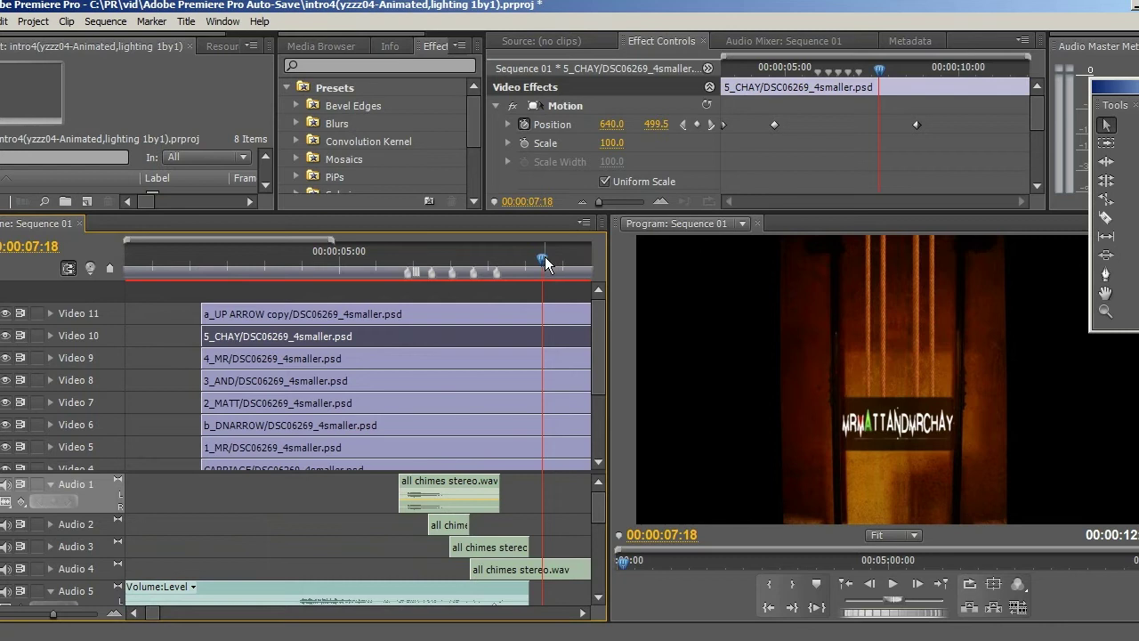
mouse_move(545, 263)
left_mouse_down()
mouse_move(529, 260)
mouse_move(548, 262)
left_mouse_up()
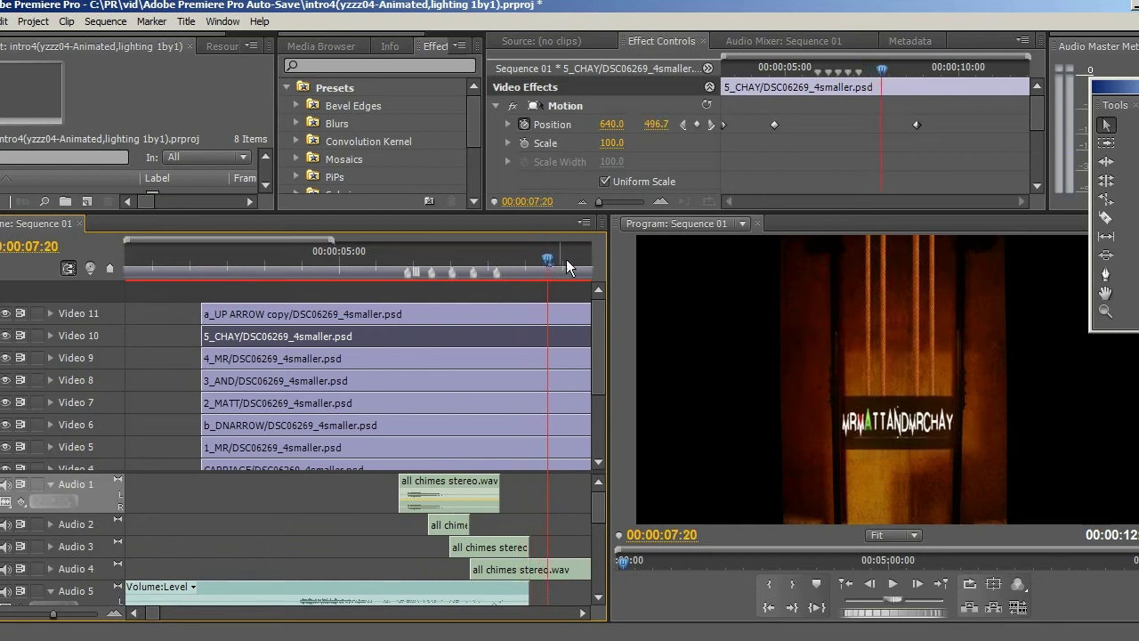
left_click_drag(1039, 110, 1035, 163)
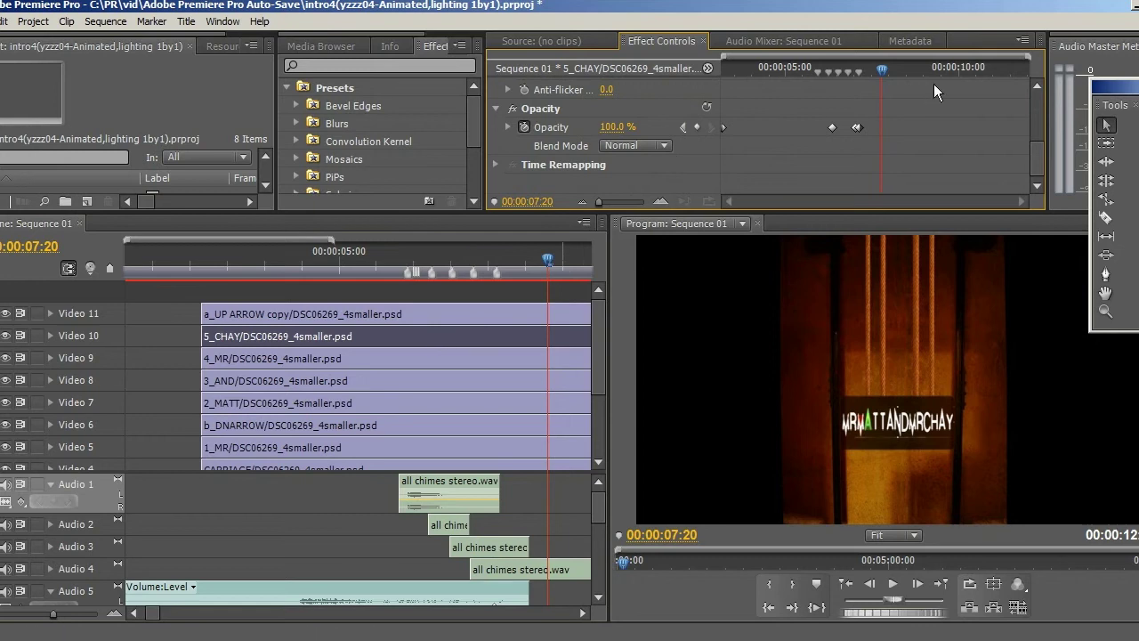
left_click_drag(883, 66, 853, 67)
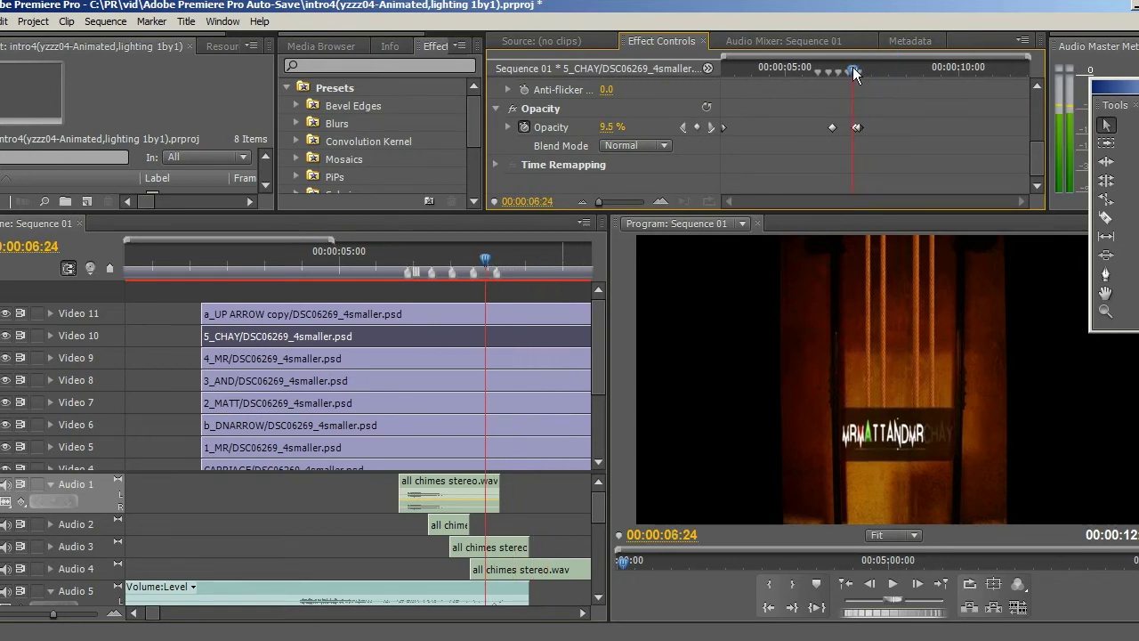
- Select the up arrow, jump to its next Position keyframe, watch it rise, and reveal Opacity
left_click_drag(1027, 59, 920, 71)
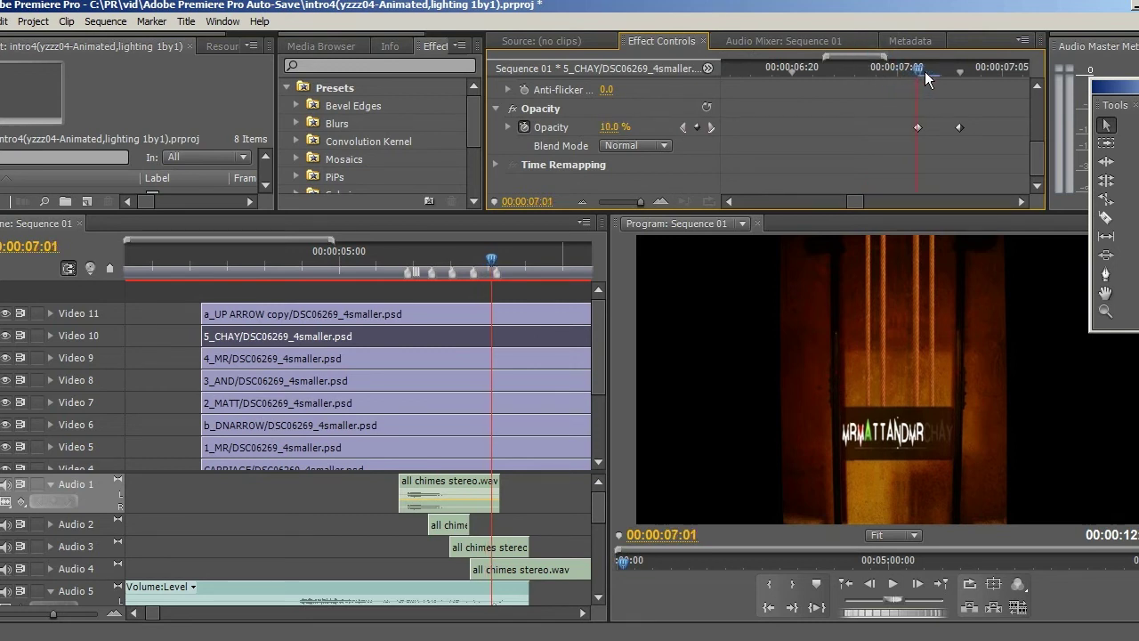
left_click(936, 430)
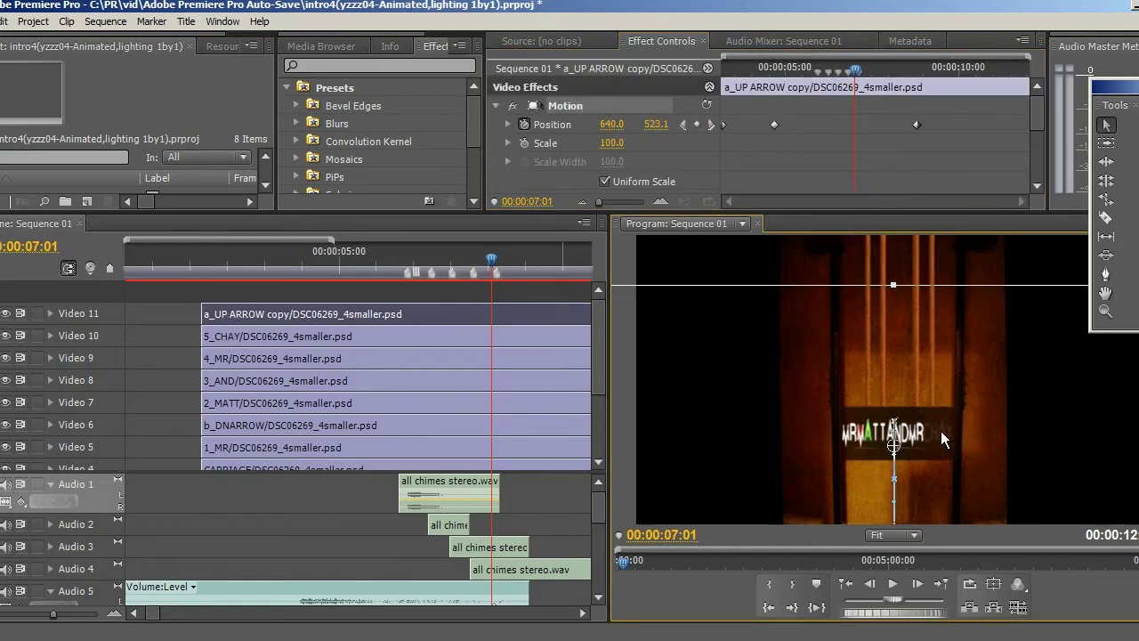
left_click(712, 126)
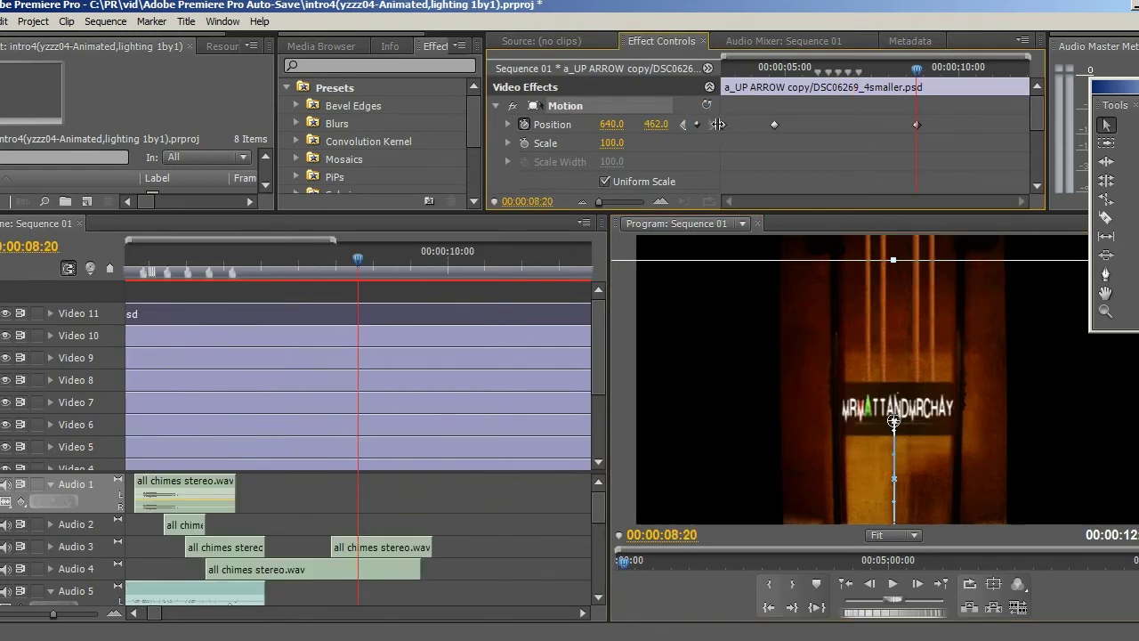
left_click_drag(920, 72, 817, 69)
scroll(892, 181, "down", 4)
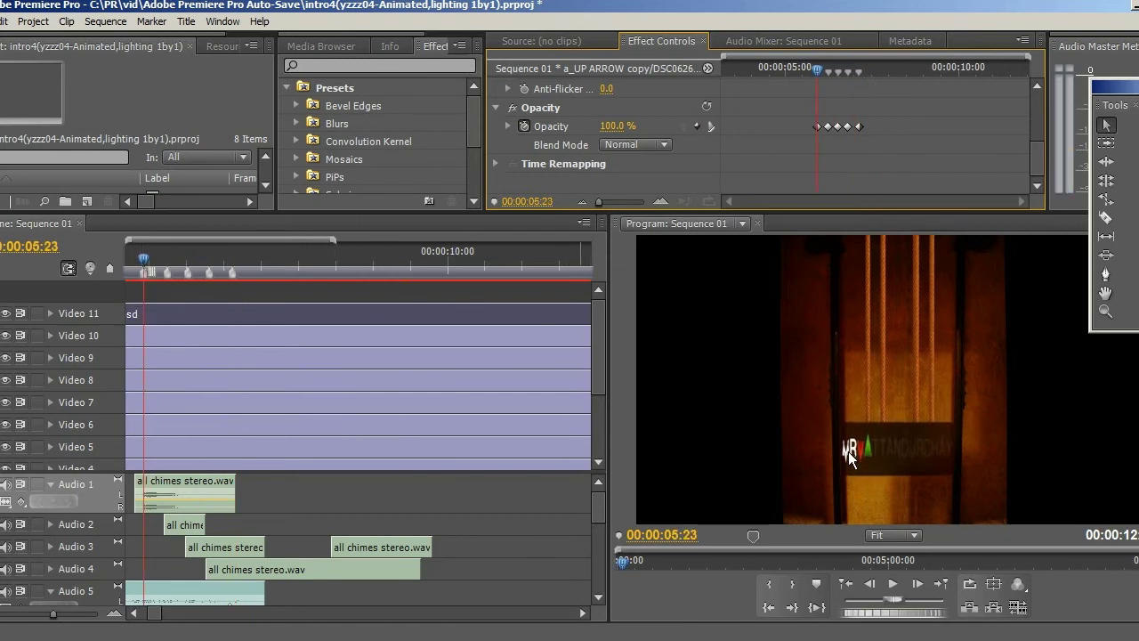
- Preview the first words lighting up around 6:07 and zoom in on the arrow's opacity keyframes
left_click(143, 260)
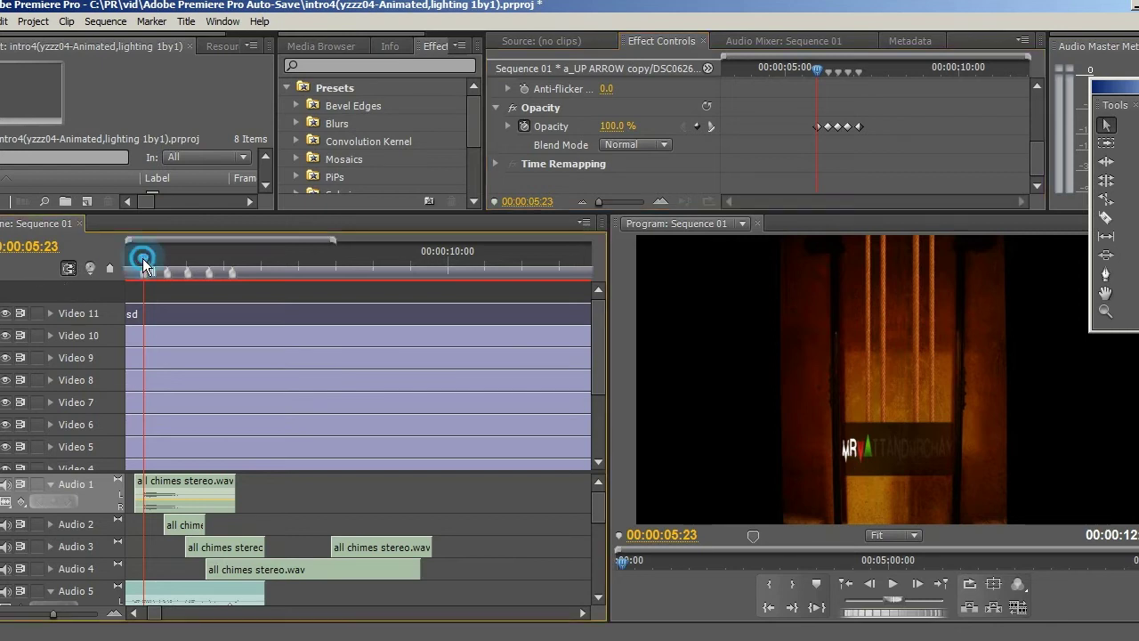
left_click_drag(144, 261, 163, 262)
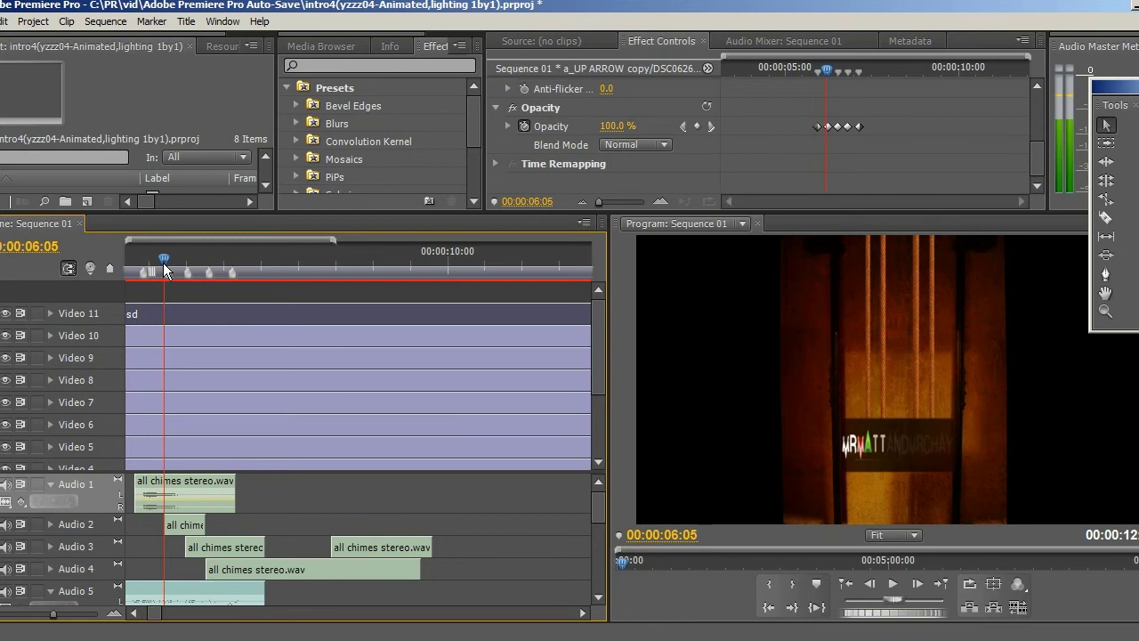
left_click(169, 260)
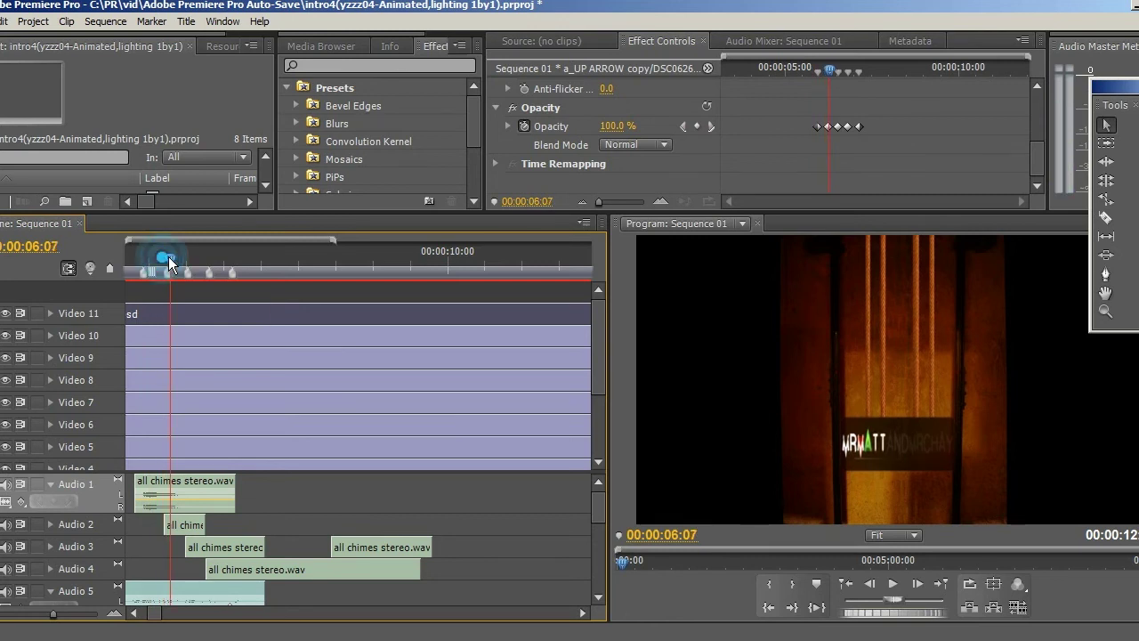
left_click_drag(169, 260, 143, 272)
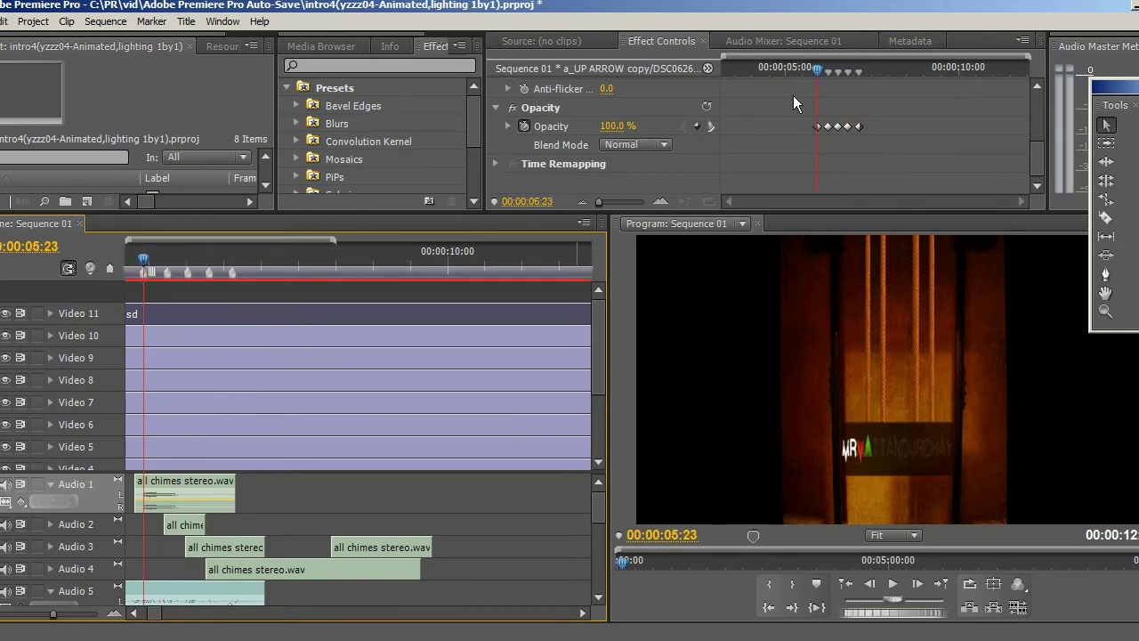
left_click_drag(1025, 53, 959, 55)
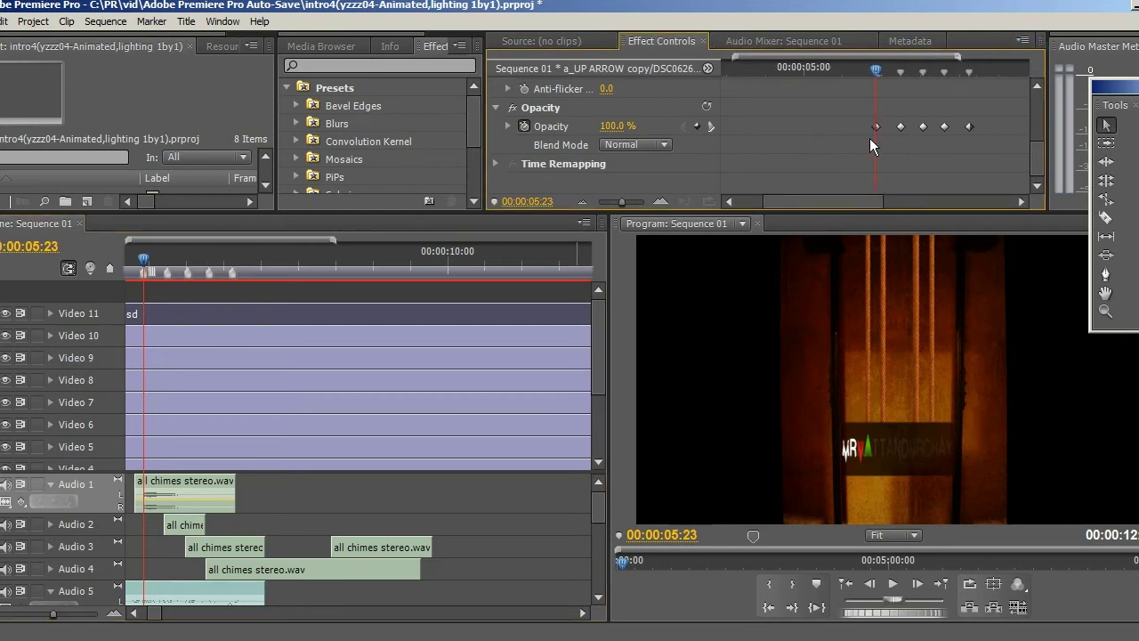
- Step through the keyframes at 6:06, the AND frame and 6:20, then bring up Opacity's editing commands
left_click_drag(143, 258, 169, 266)
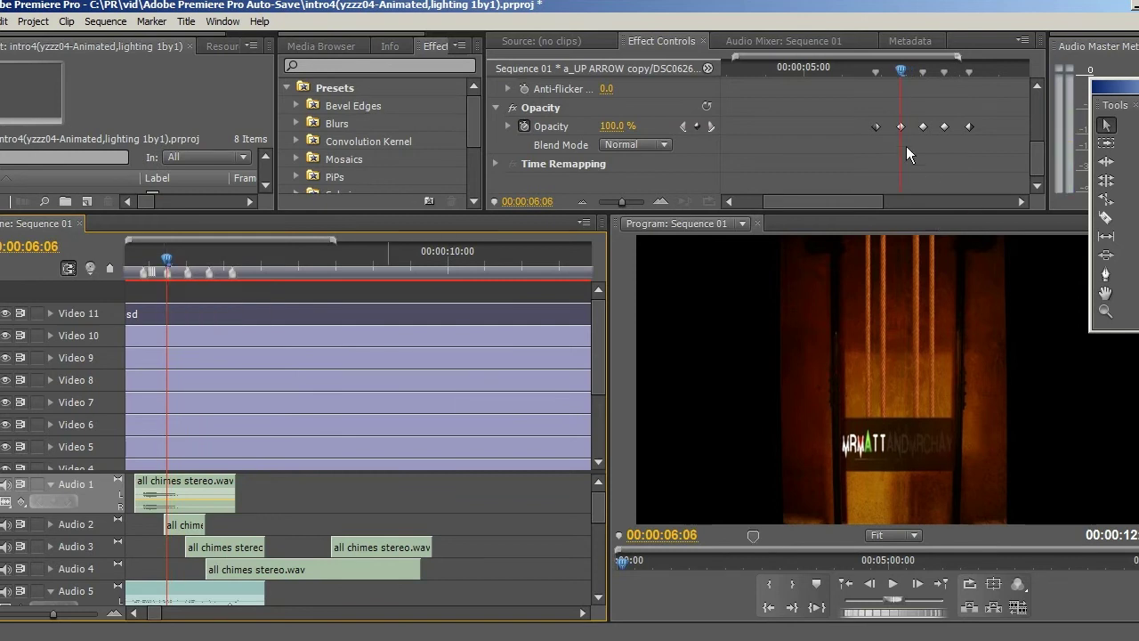
left_click_drag(169, 265, 188, 264)
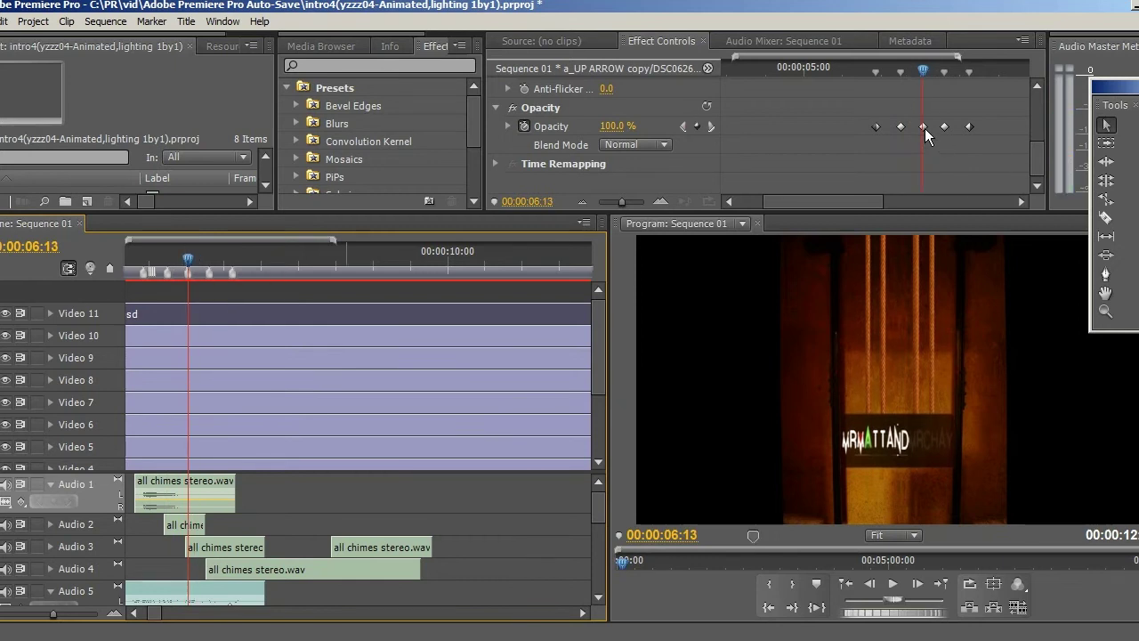
left_click(206, 259)
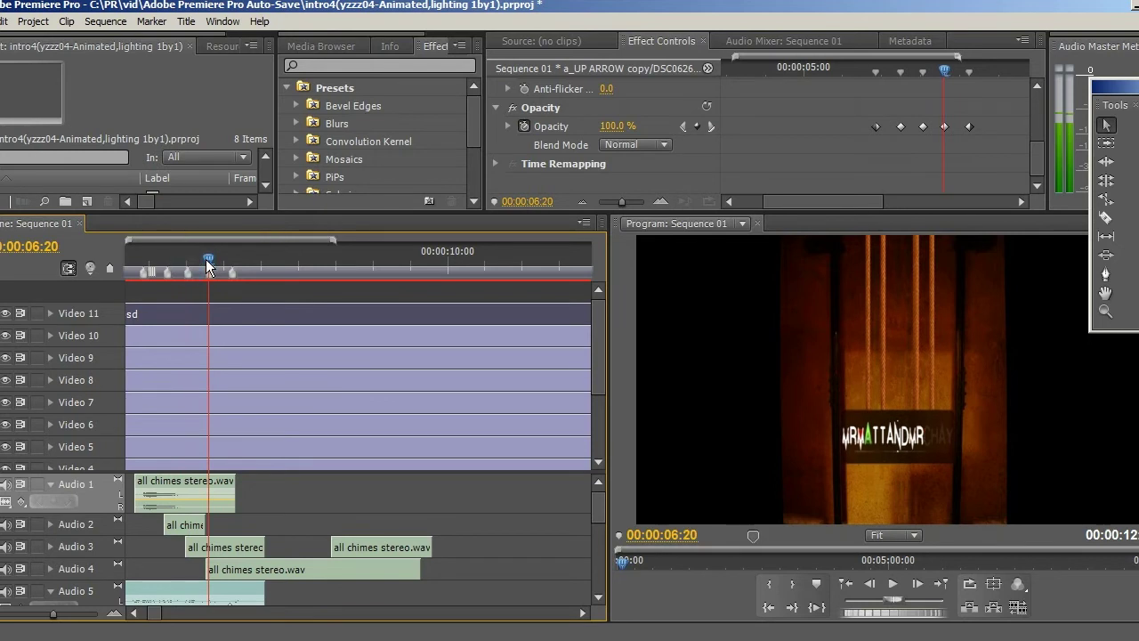
left_click_drag(206, 259, 231, 261)
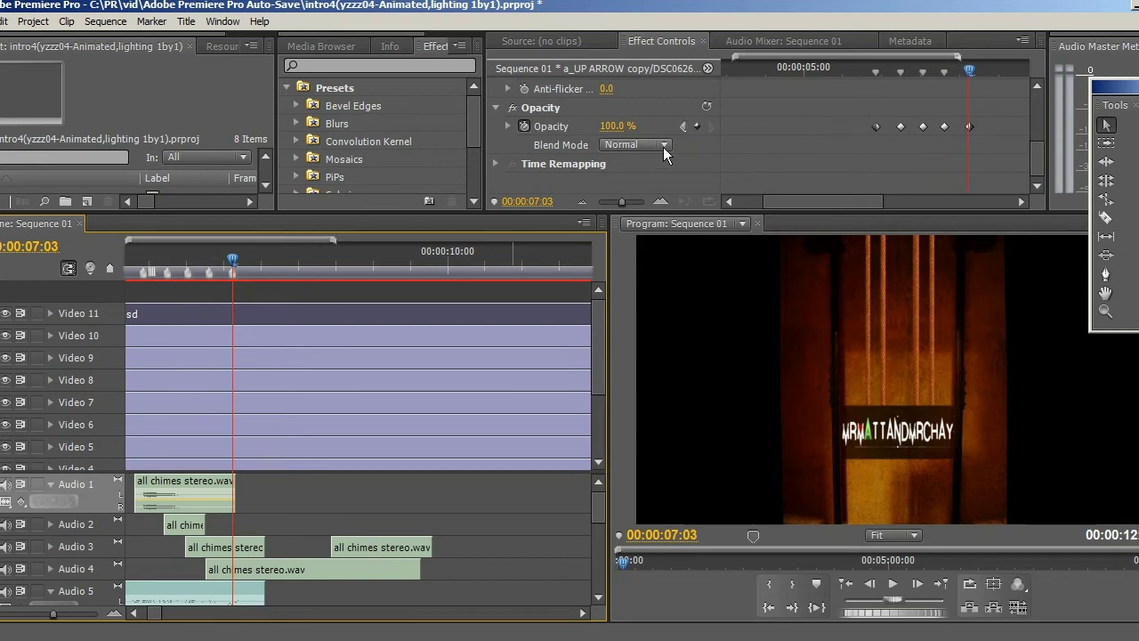
right_click(578, 106)
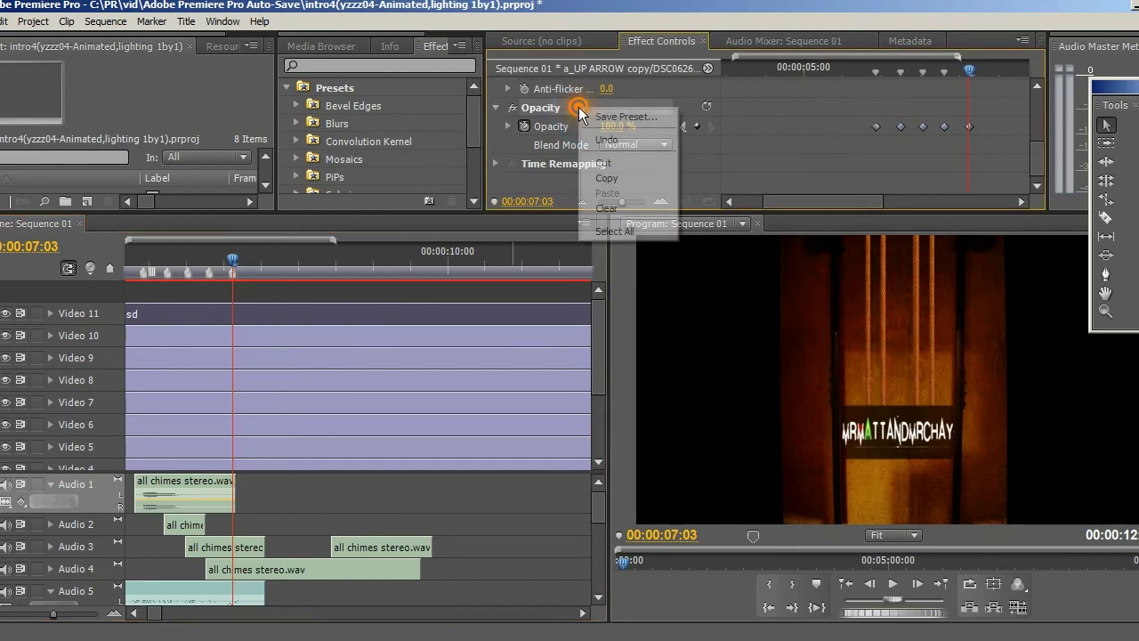
- Copy the up arrow's Opacity effect, then inspect the 1_MR and b_DNARROW clips
left_click(605, 178)
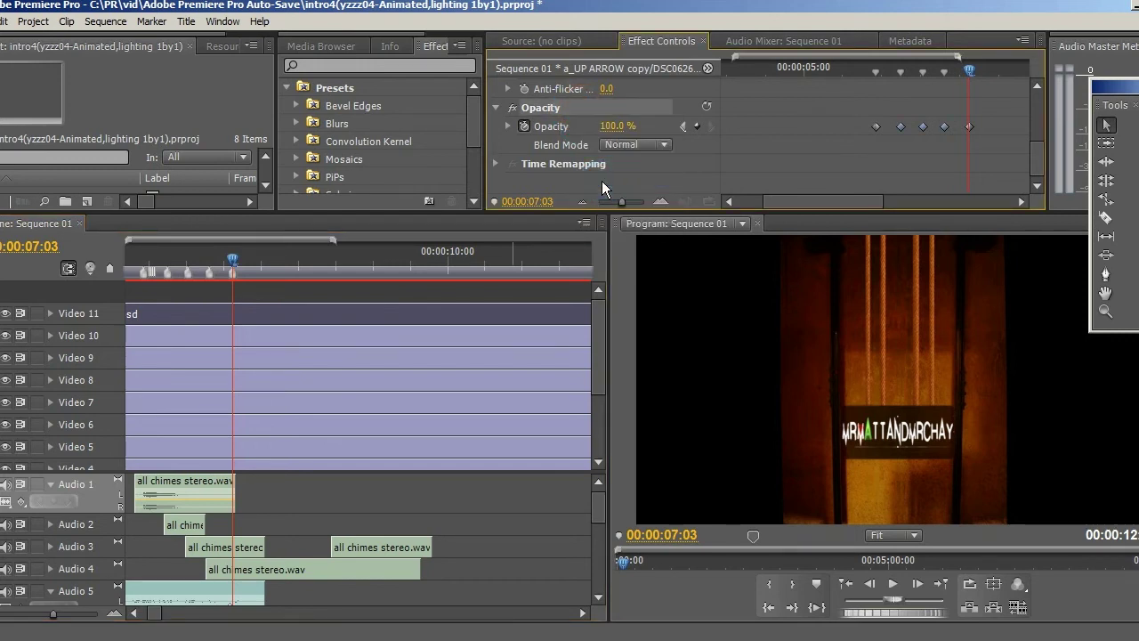
left_click(199, 441)
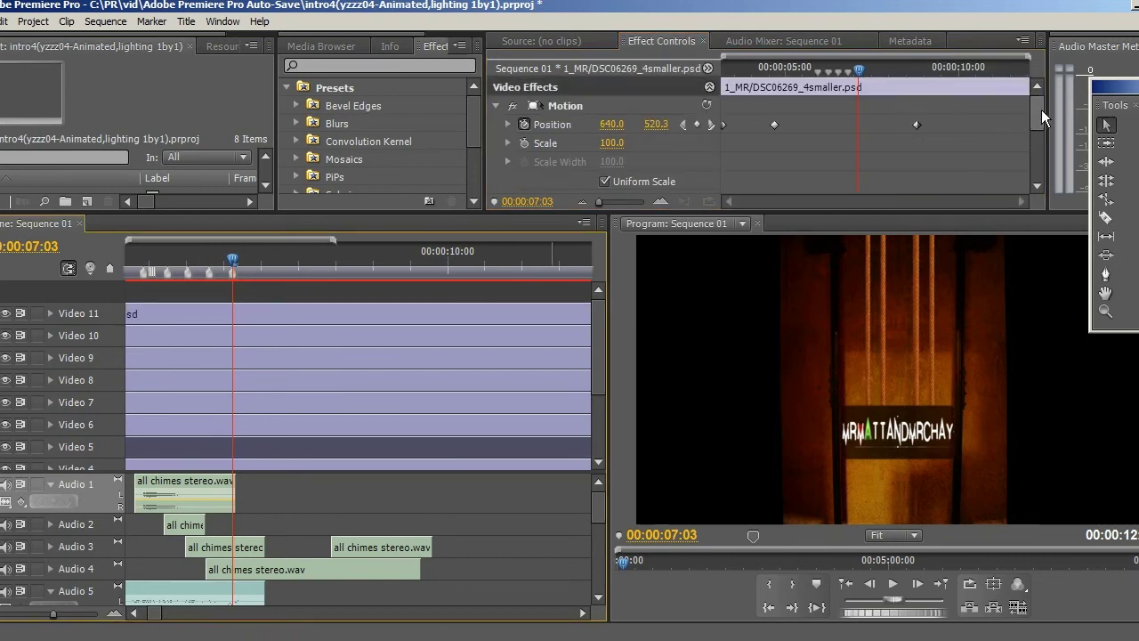
left_click_drag(1041, 116, 1037, 152)
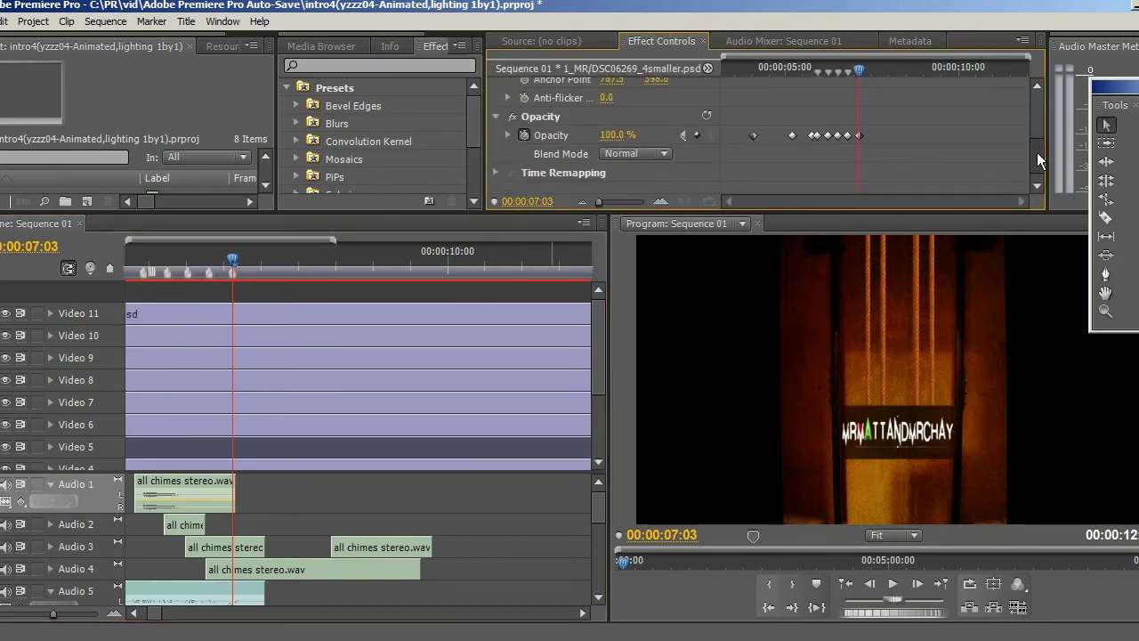
left_click(165, 430)
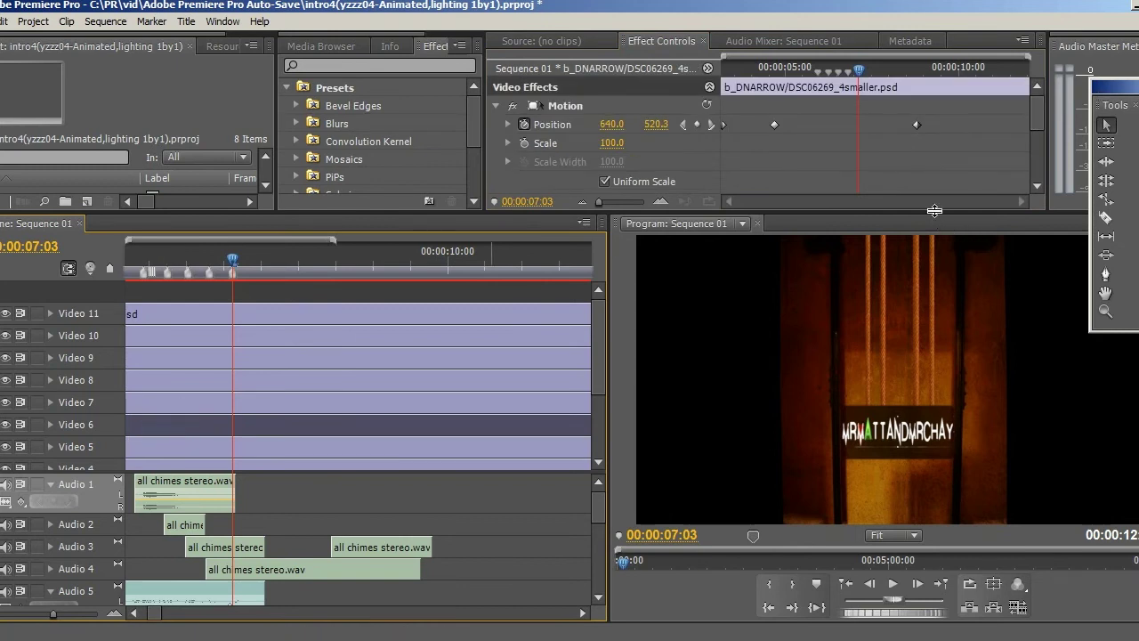
- Enlarge the effect settings area and check the 2_MATT clip's opacity keyframes as MATT lights up
left_click_drag(934, 210, 934, 339)
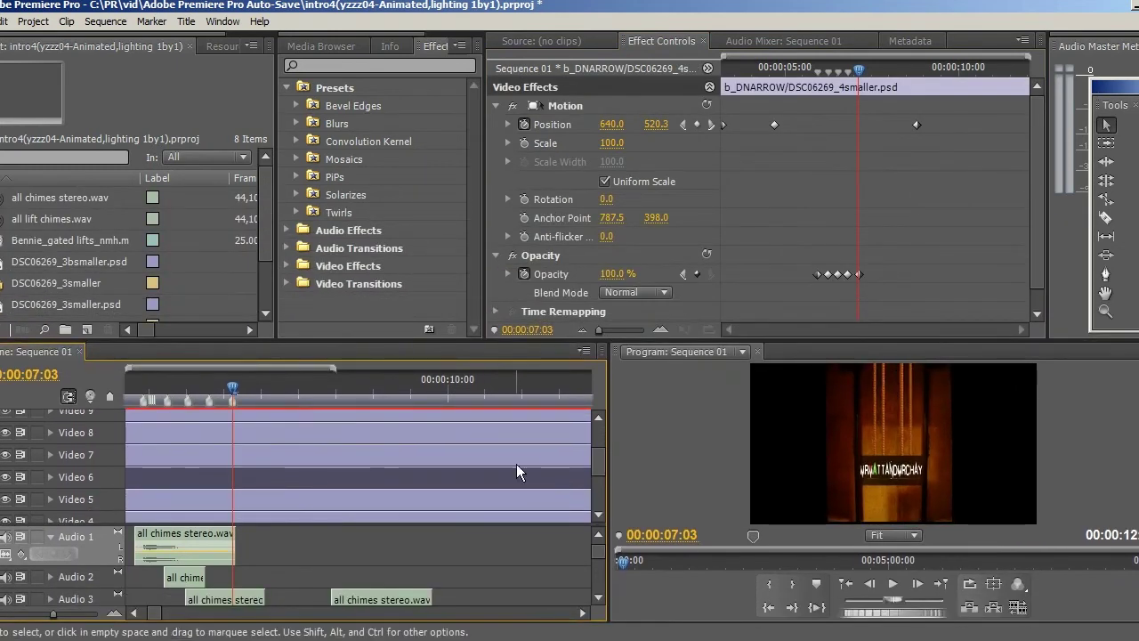
left_click(281, 495)
left_click(268, 471)
left_click(269, 452)
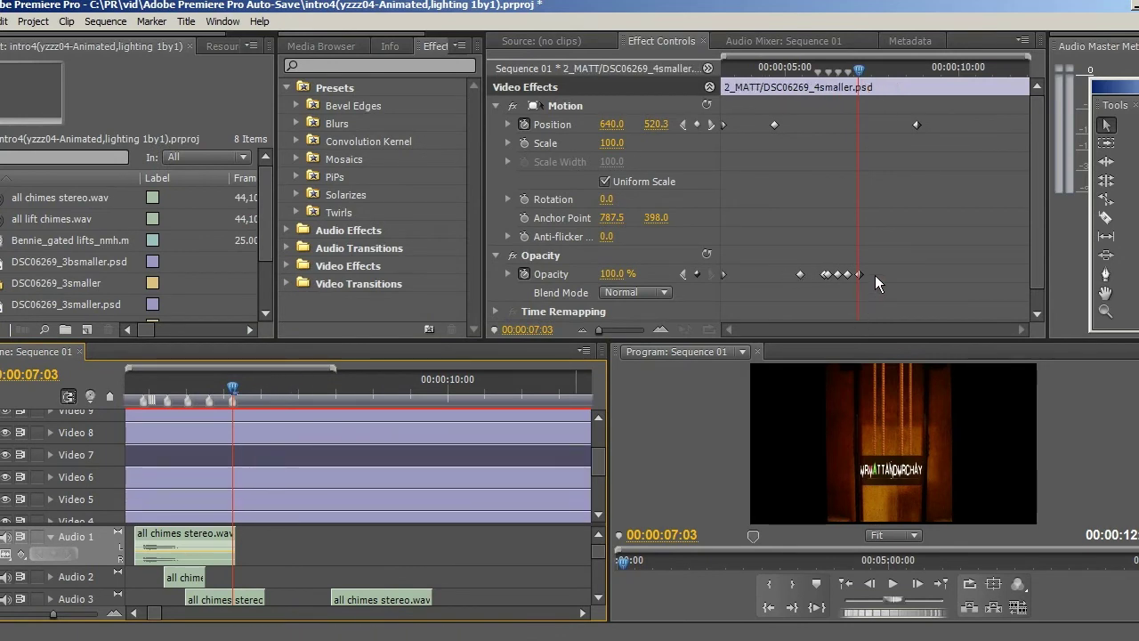
left_click(875, 275)
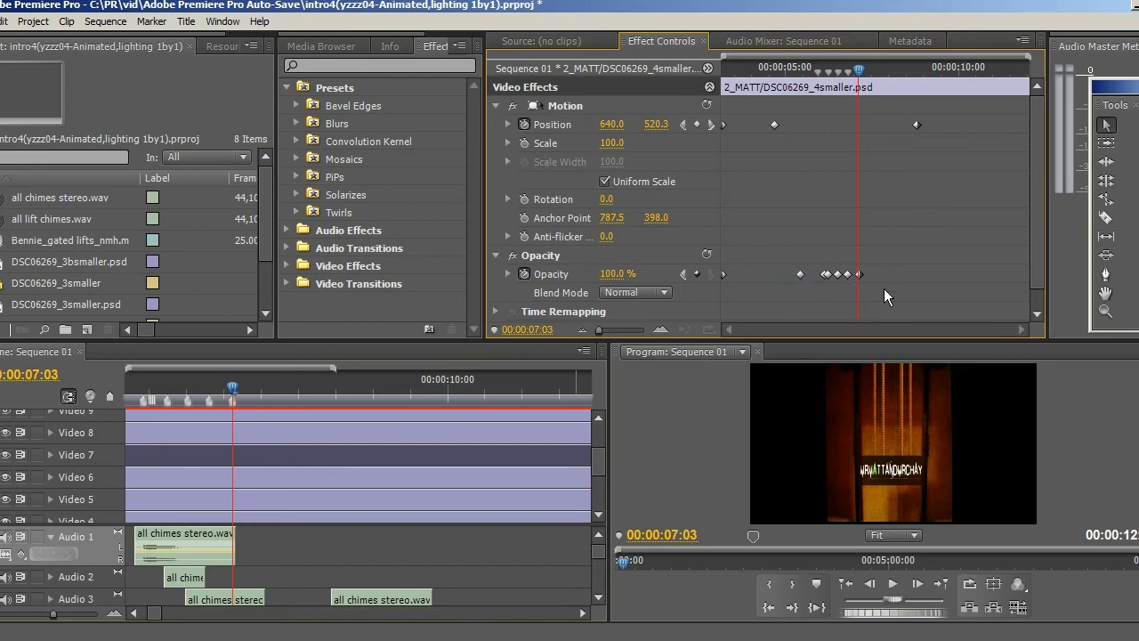
left_click_drag(233, 388, 166, 395)
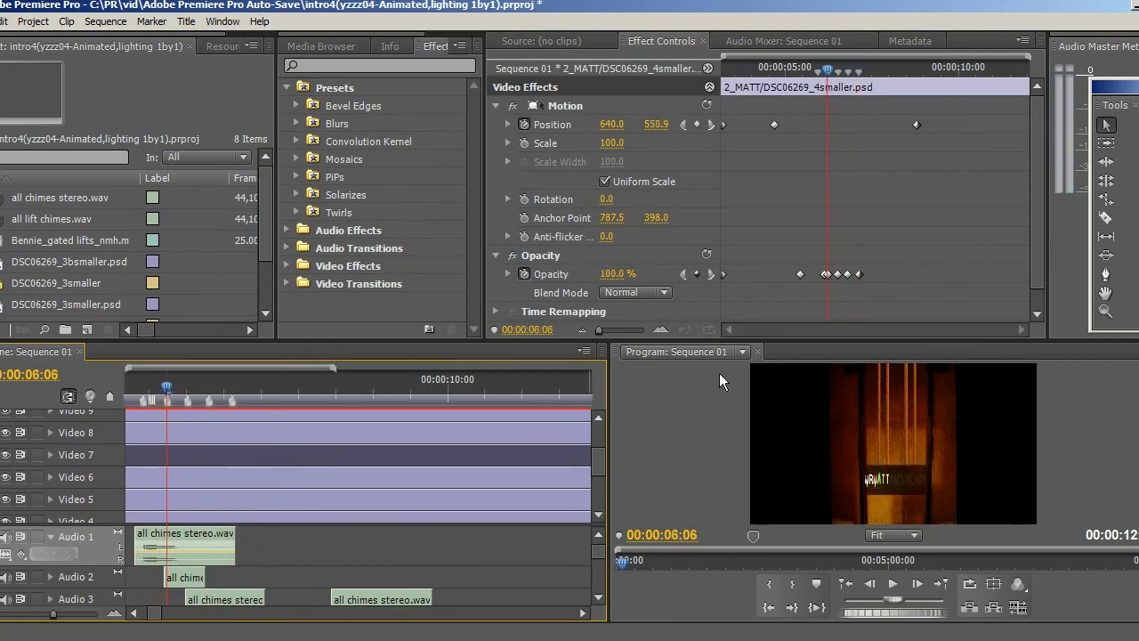
- Give the sequence more height, reselect the 1_MR clip, and close the project without saving
left_click_drag(759, 338, 759, 303)
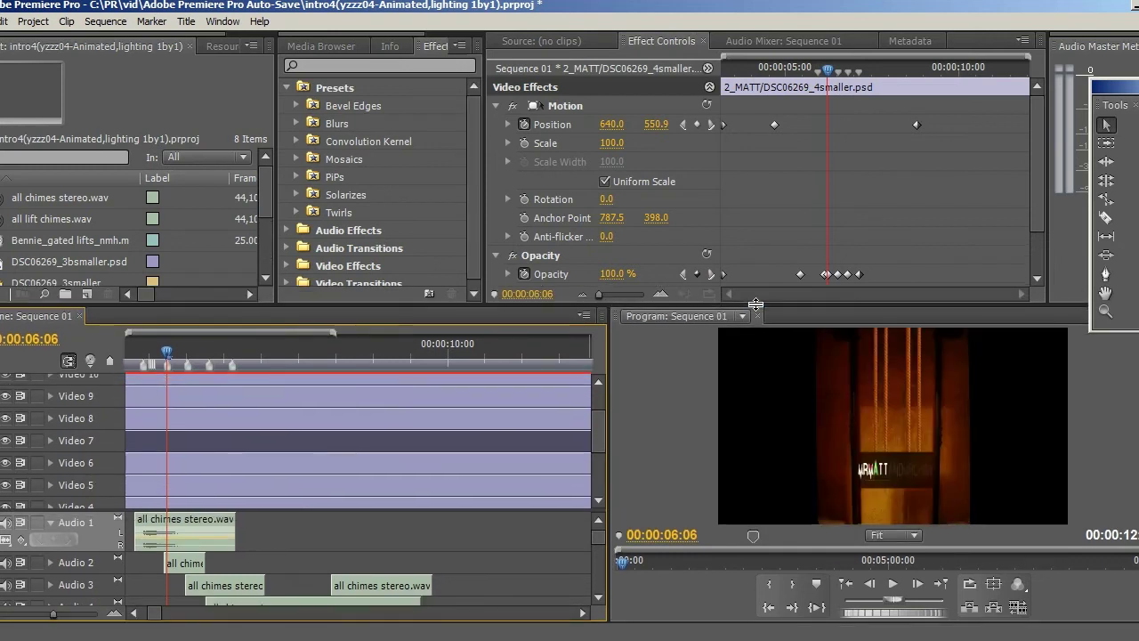
left_click(142, 613)
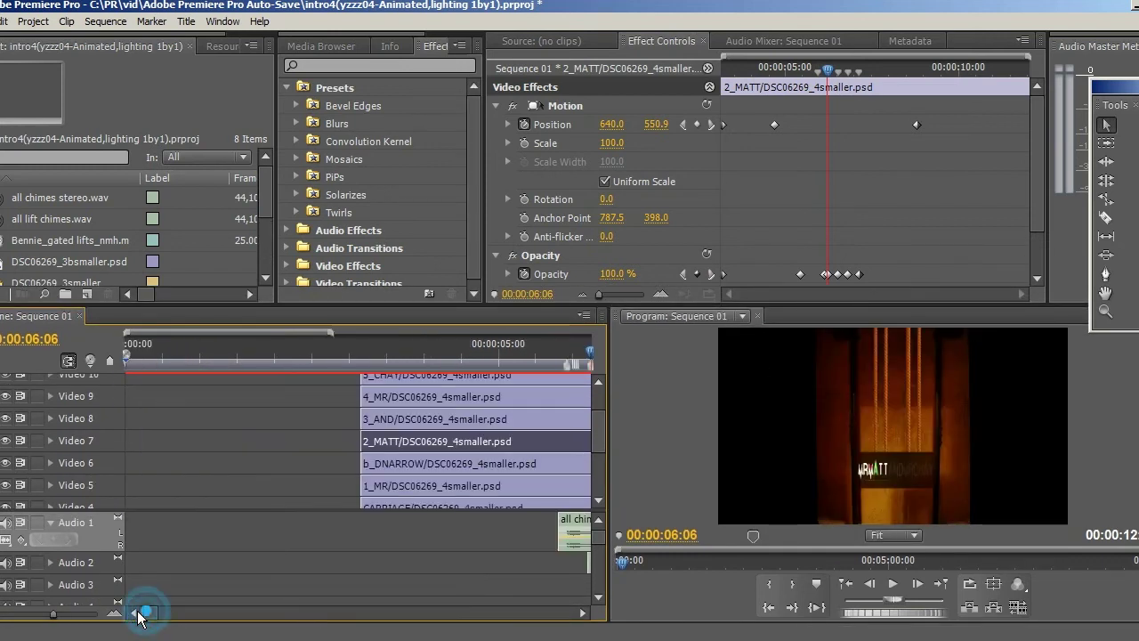
left_click(406, 484)
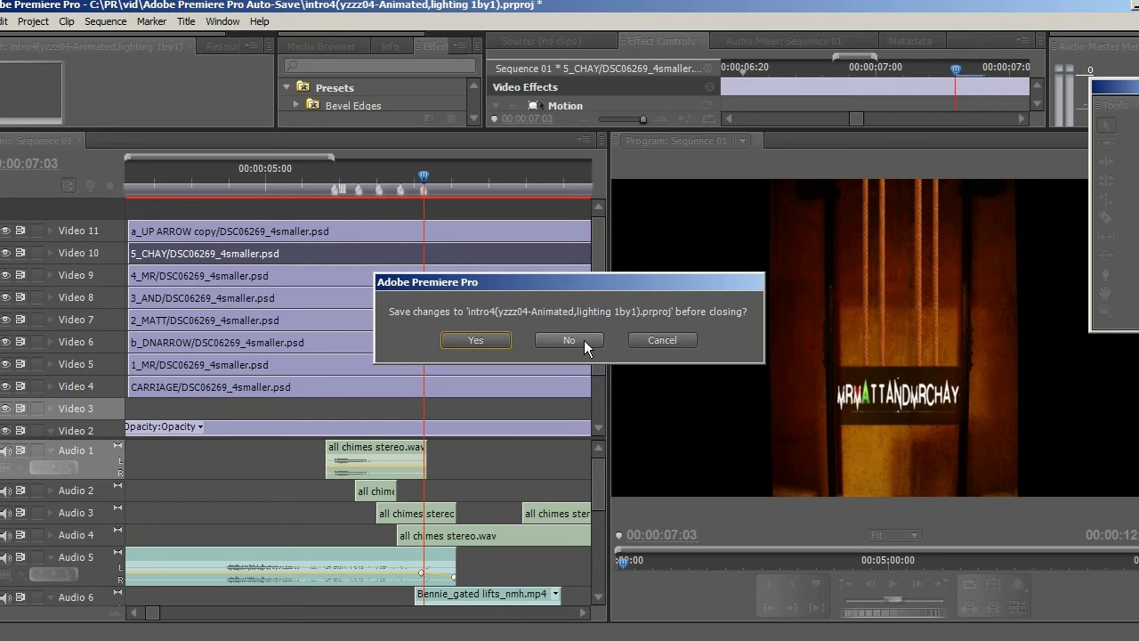
left_click(569, 340)
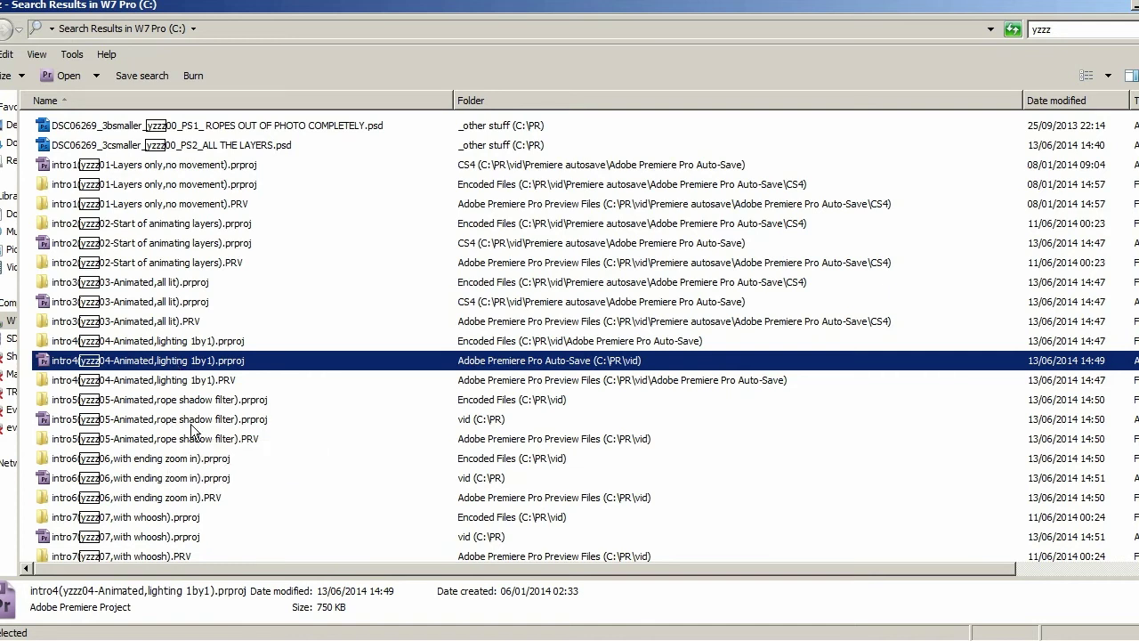
- Reopen intro4(yzzz04-Animated,lighting 1by1).prproj from Explorer's yzzz search results
double_click(181, 360)
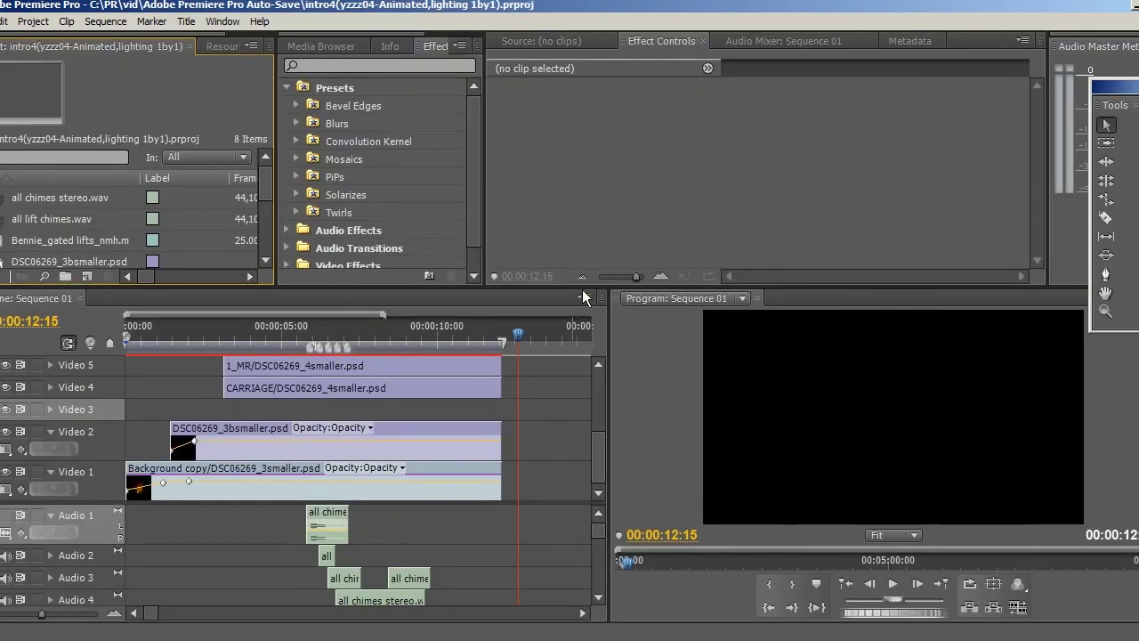
- Enlarge the timeline, preview the title animation past 7:04, then return to Explorer's search results
left_click_drag(582, 289, 579, 143)
left_click_drag(510, 182, 347, 183)
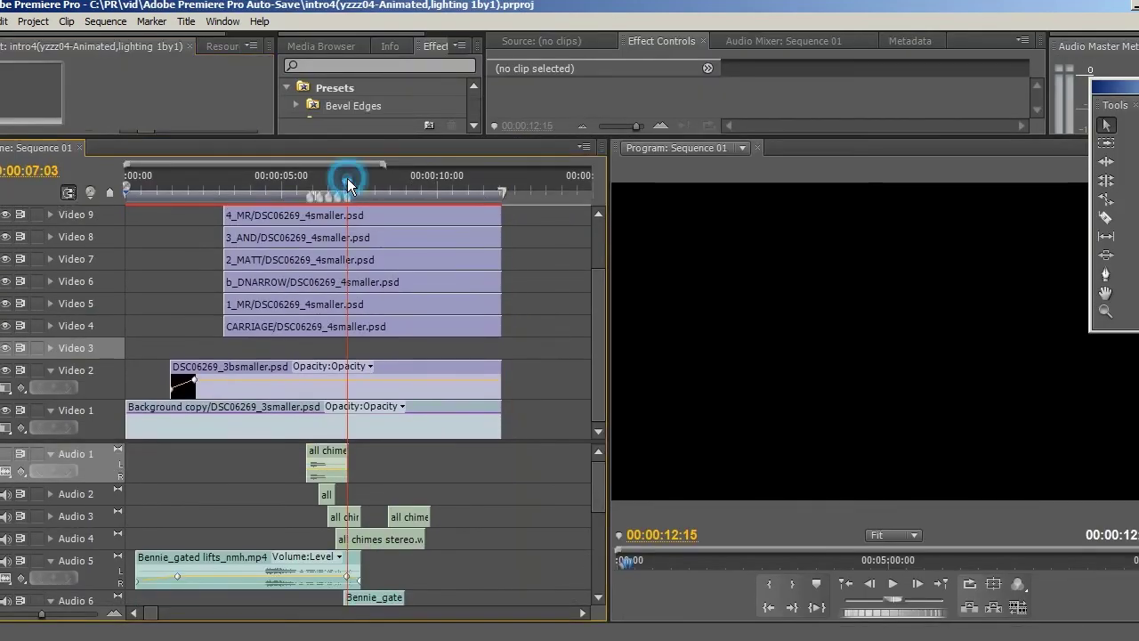
left_click(350, 185)
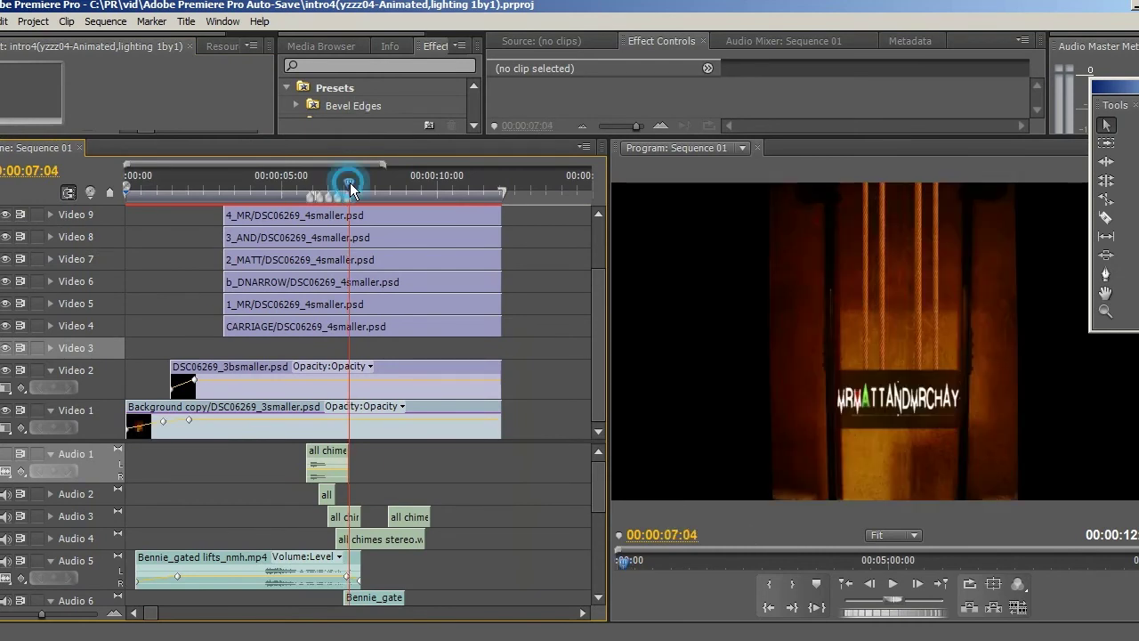
left_click_drag(350, 187, 390, 184)
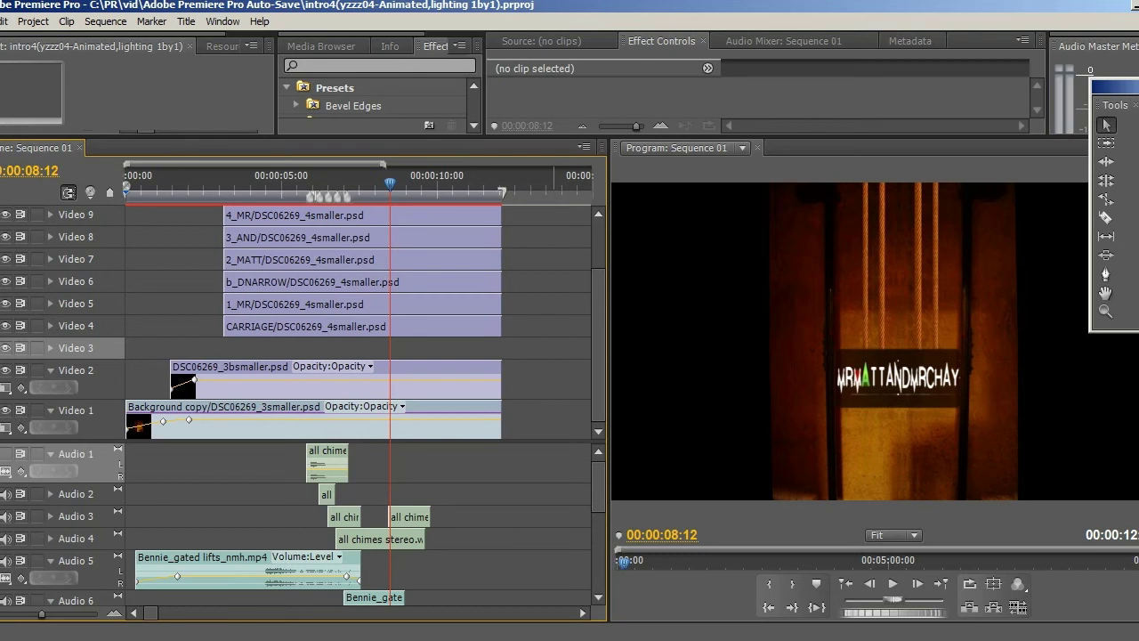
key("alt+Tab")
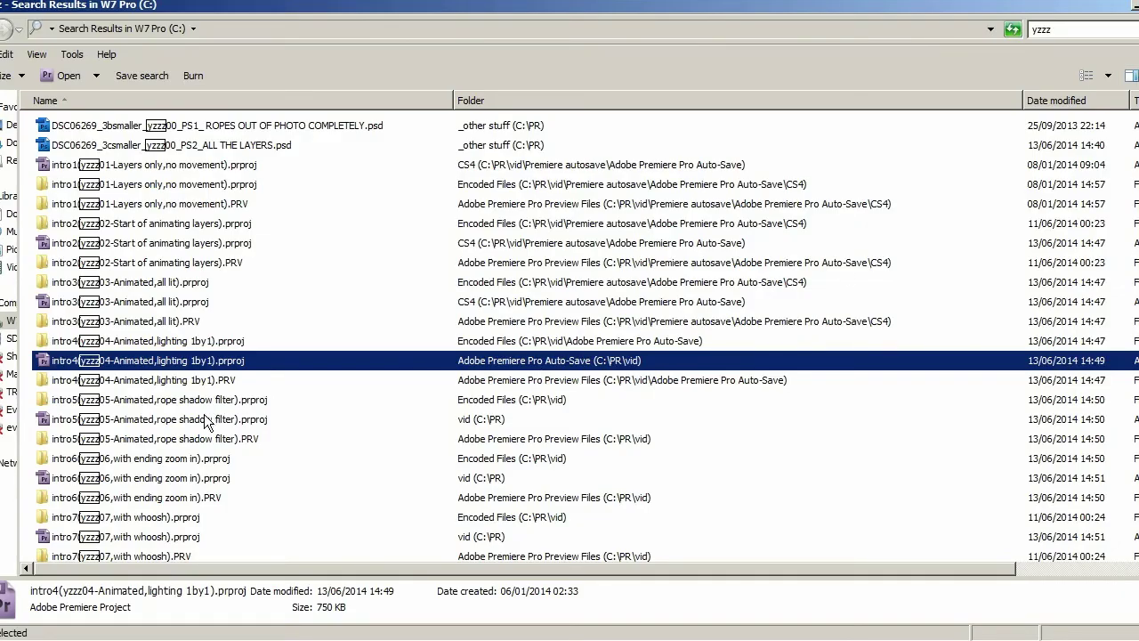
- Load intro5(yzzz05-Animated,rope shadow filter).prproj from the vid folder results into Premiere Pro
double_click(209, 420)
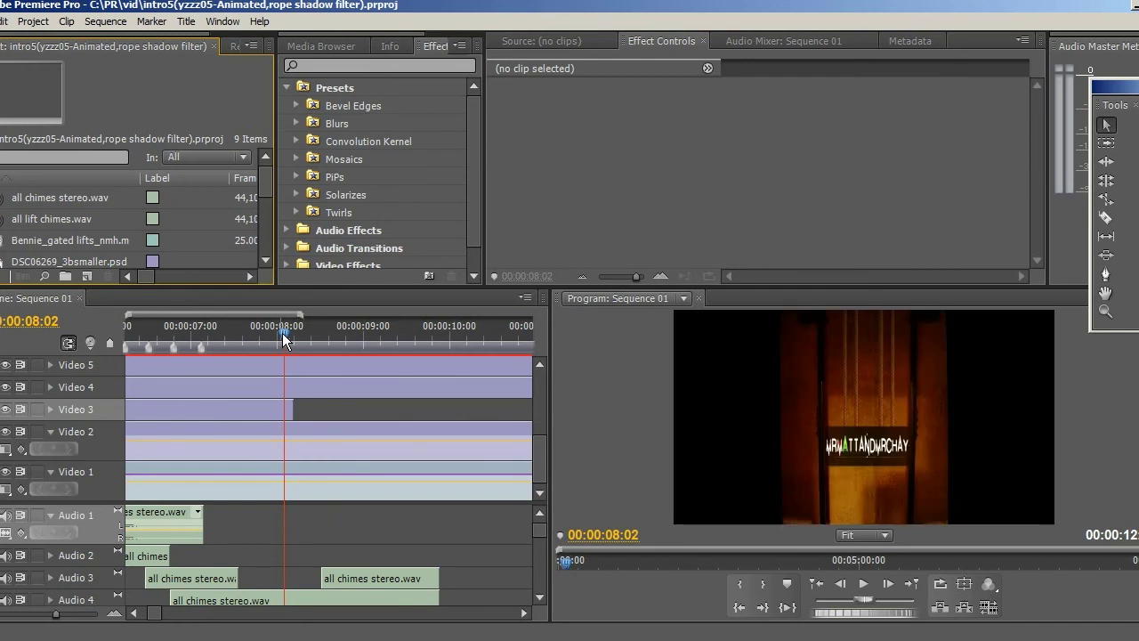
- Enlarge the timeline and zoom out so the title clips on Video 4–11 show their names
left_click(593, 287)
left_click_drag(593, 286, 566, 146)
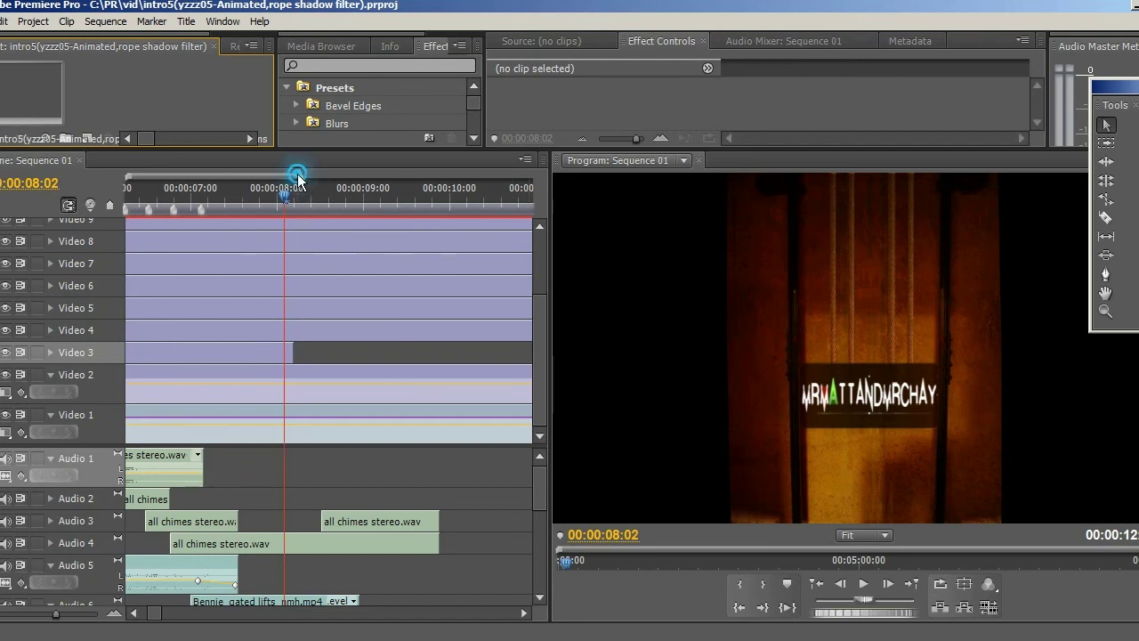
left_click_drag(297, 177, 356, 178)
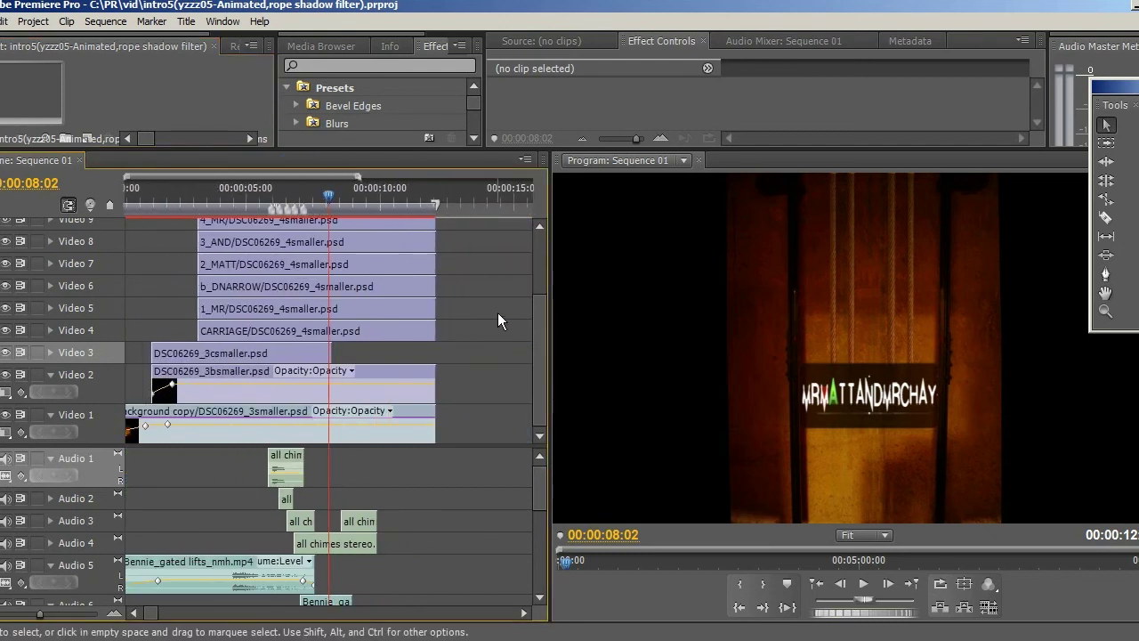
left_click_drag(540, 330, 532, 295)
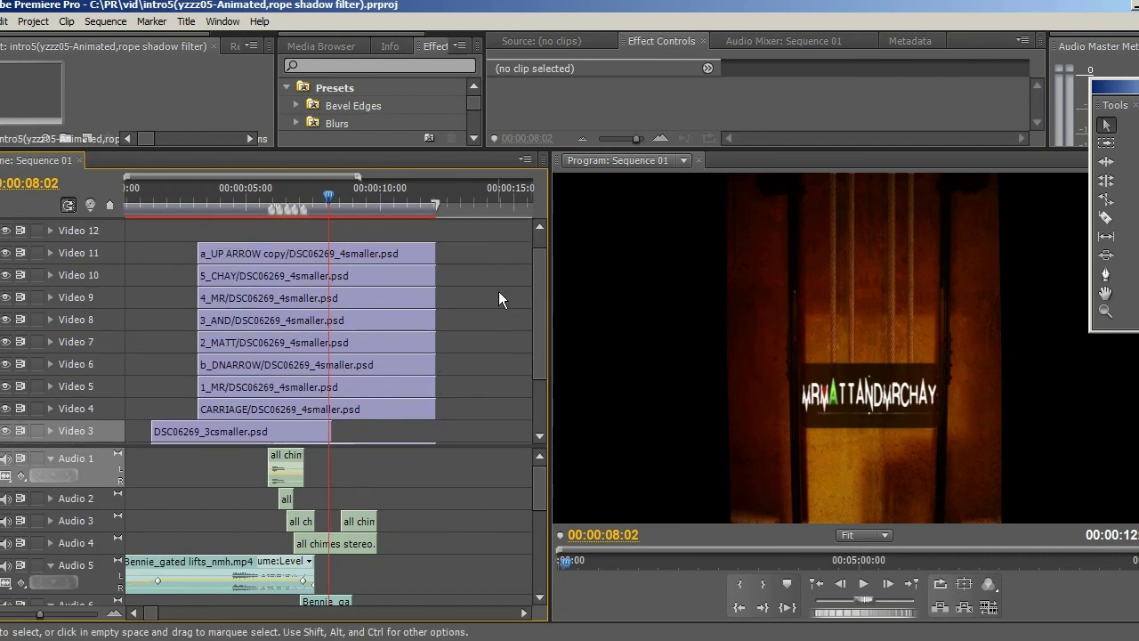
scroll(10, 372, "down", 3)
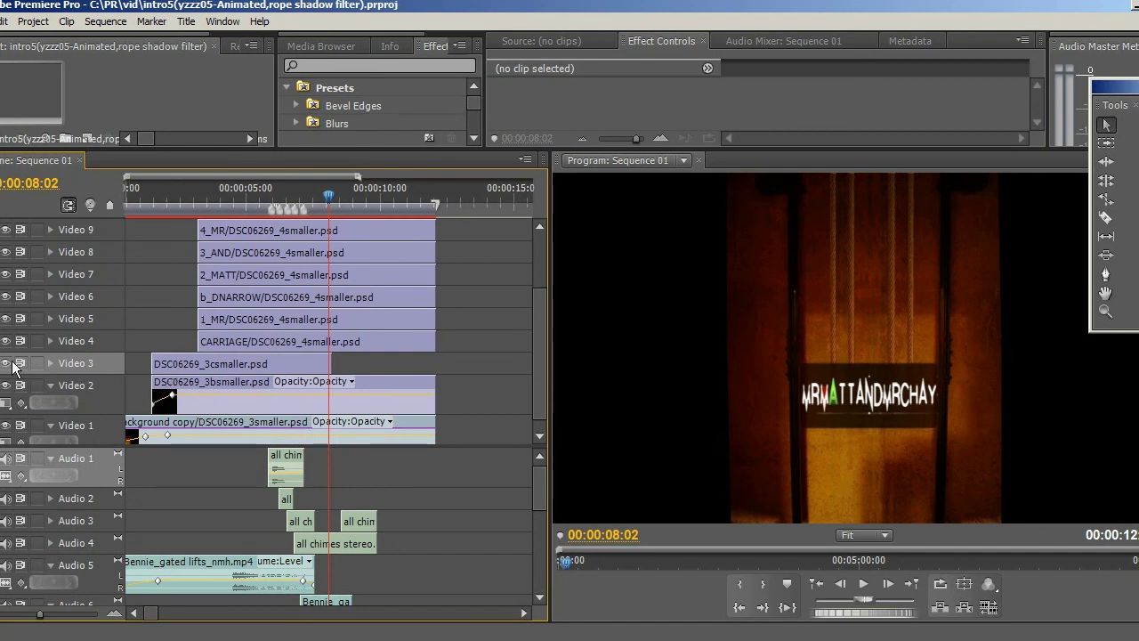
- Toggle the rope shadow, ropes and curtain layers to compare, then select the DSC06269_3csmaller.psd clip
left_click(5, 364)
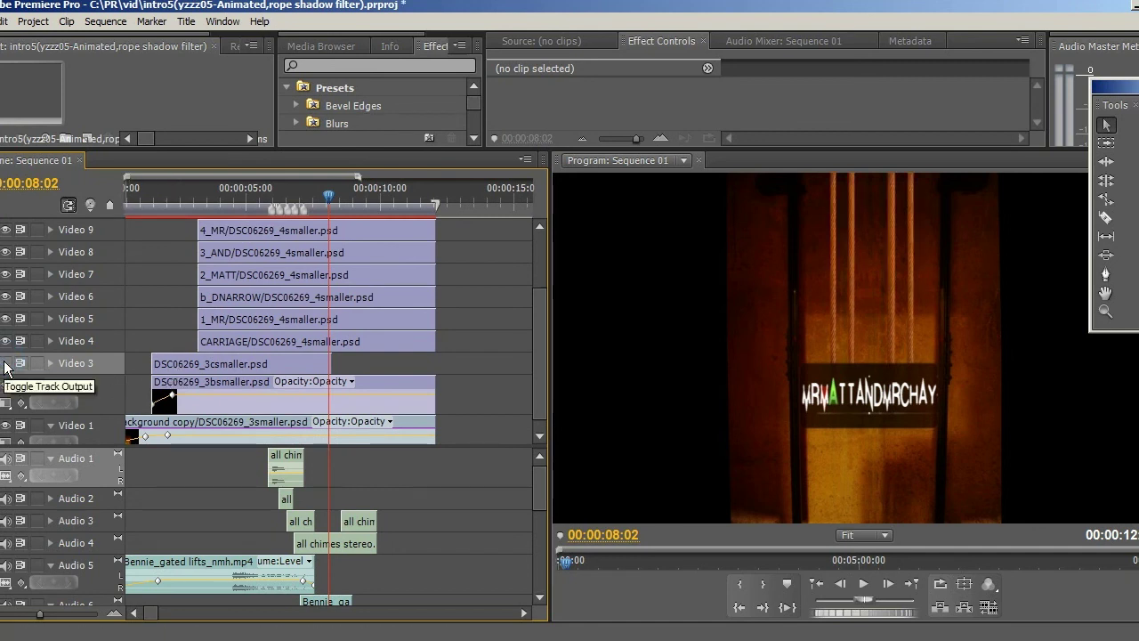
left_click(5, 364)
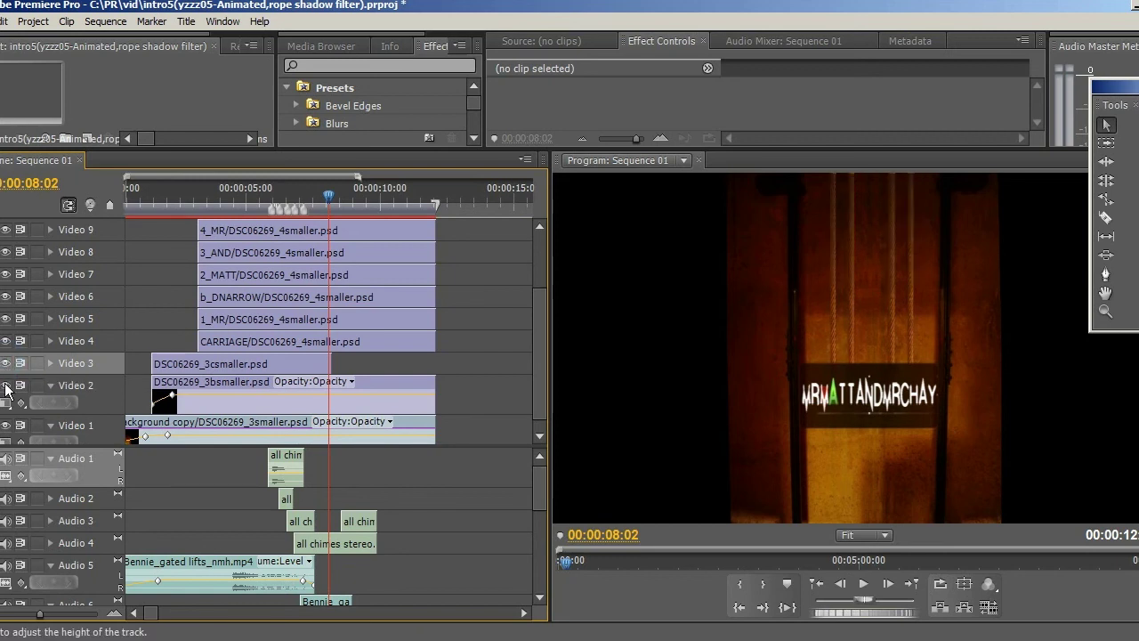
left_click(5, 386)
left_click(5, 431)
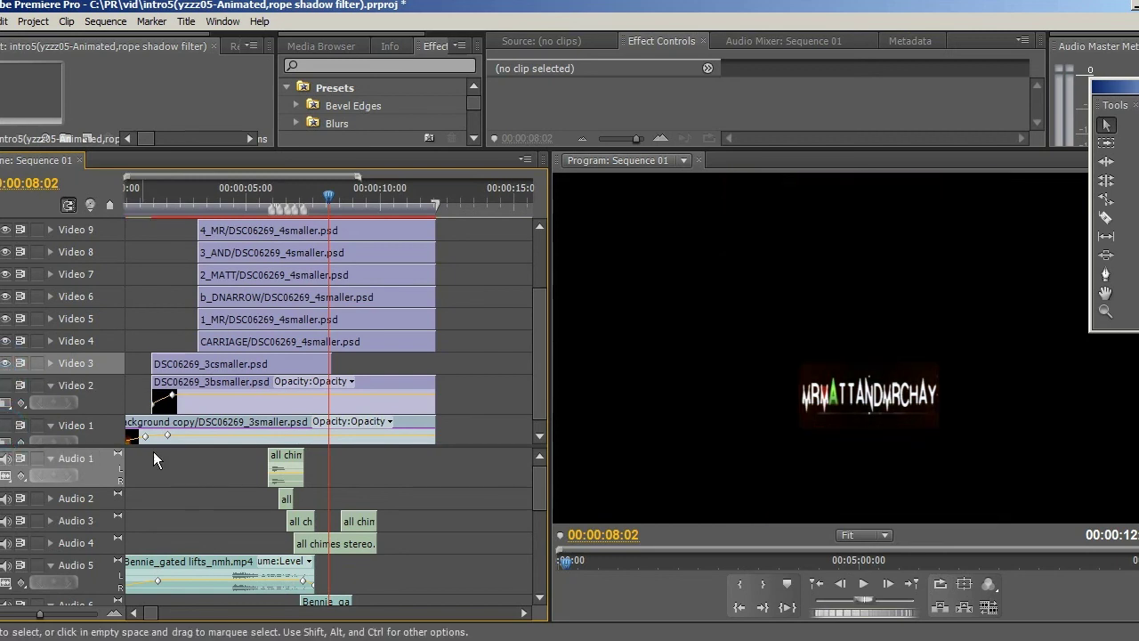
left_click(5, 390)
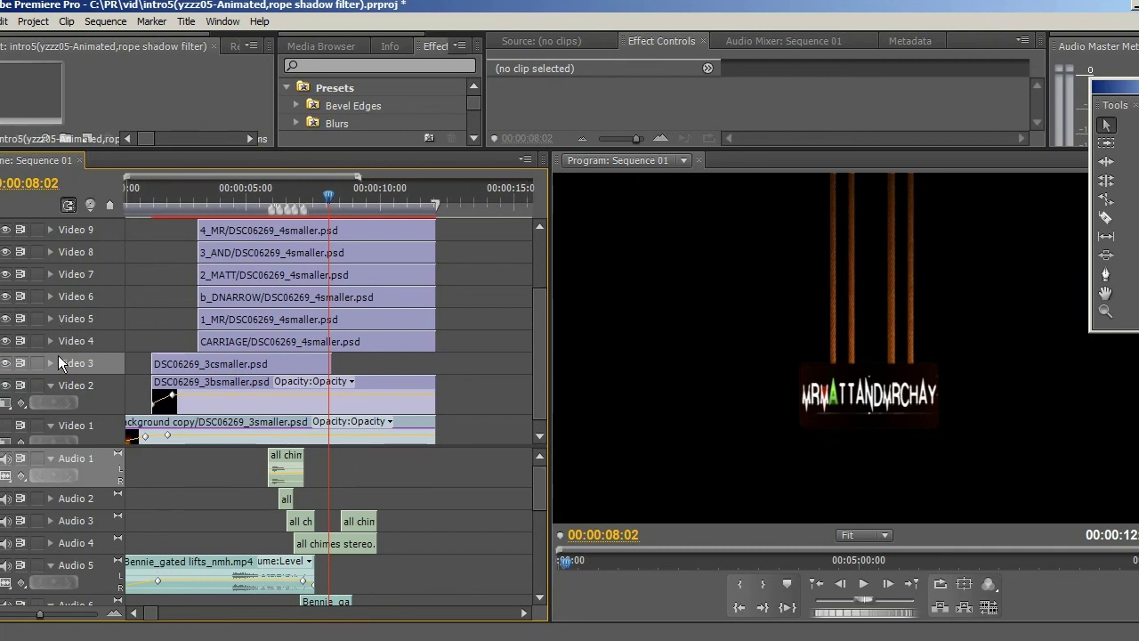
left_click(5, 364)
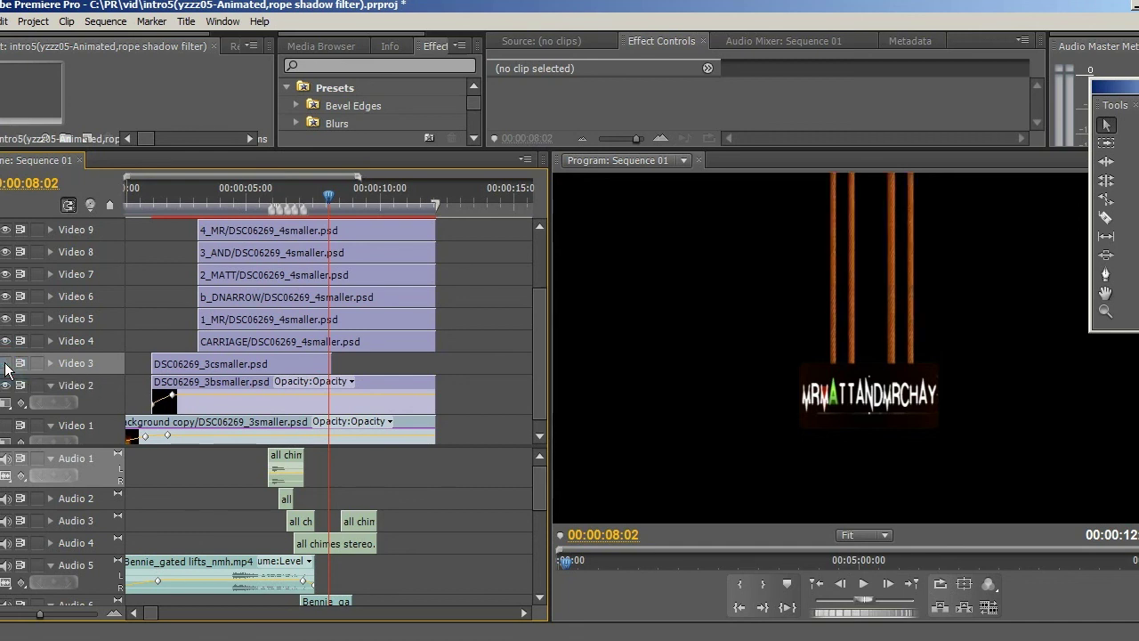
left_click(178, 368)
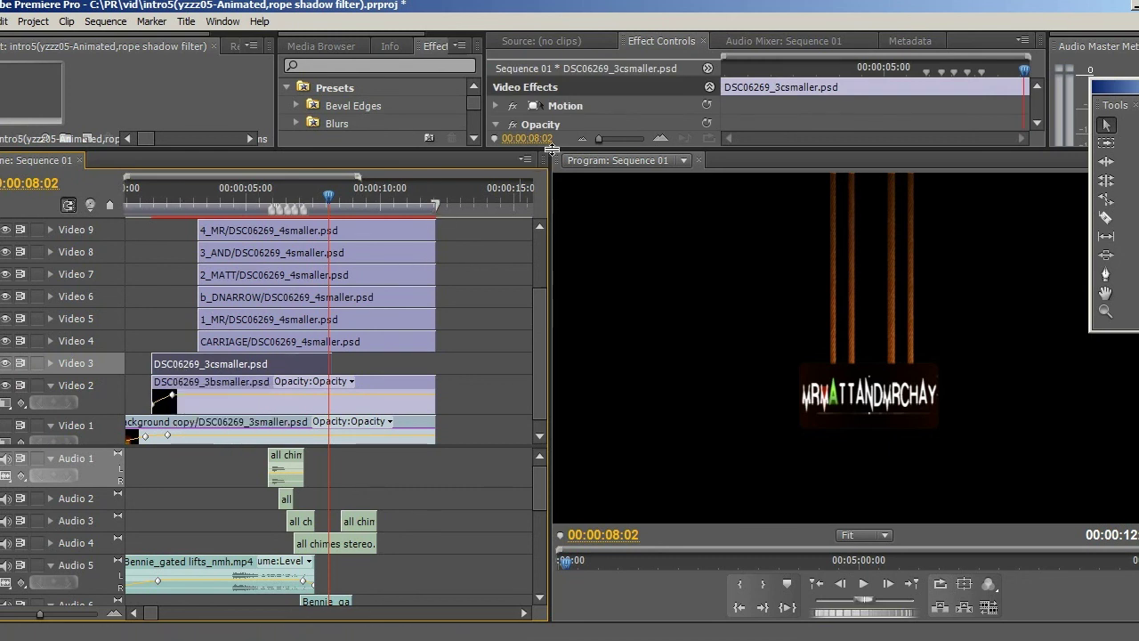
- Scrub the shadow's opacity fade-in and expand Motion: Position 640.1, 604.9, Scale 99.1
left_click_drag(549, 149, 549, 253)
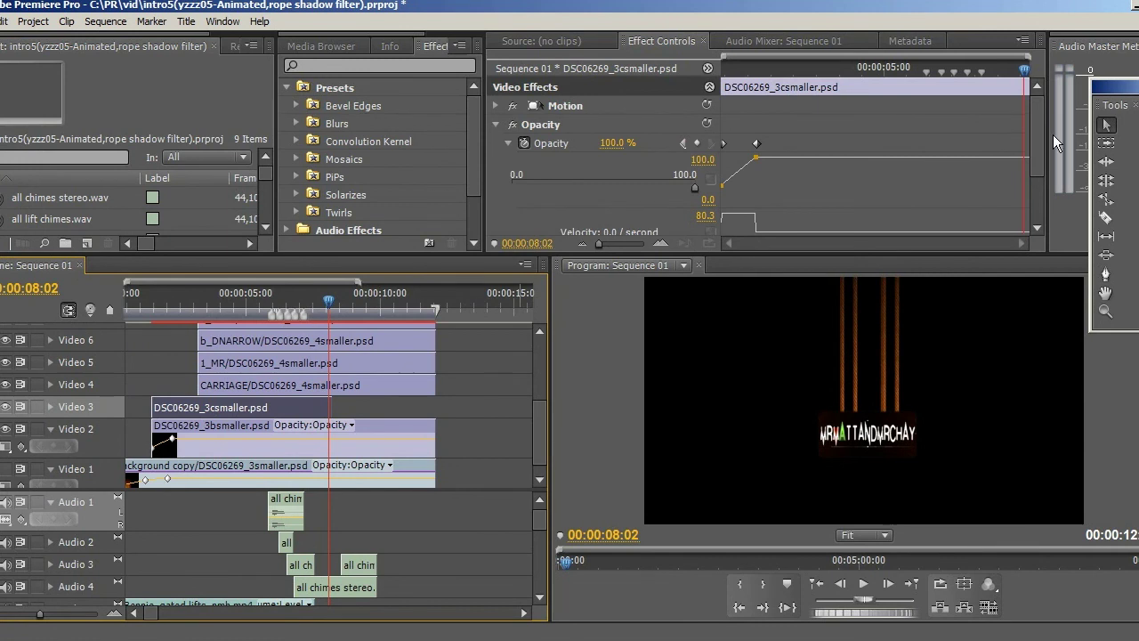
left_click_drag(747, 71, 779, 72)
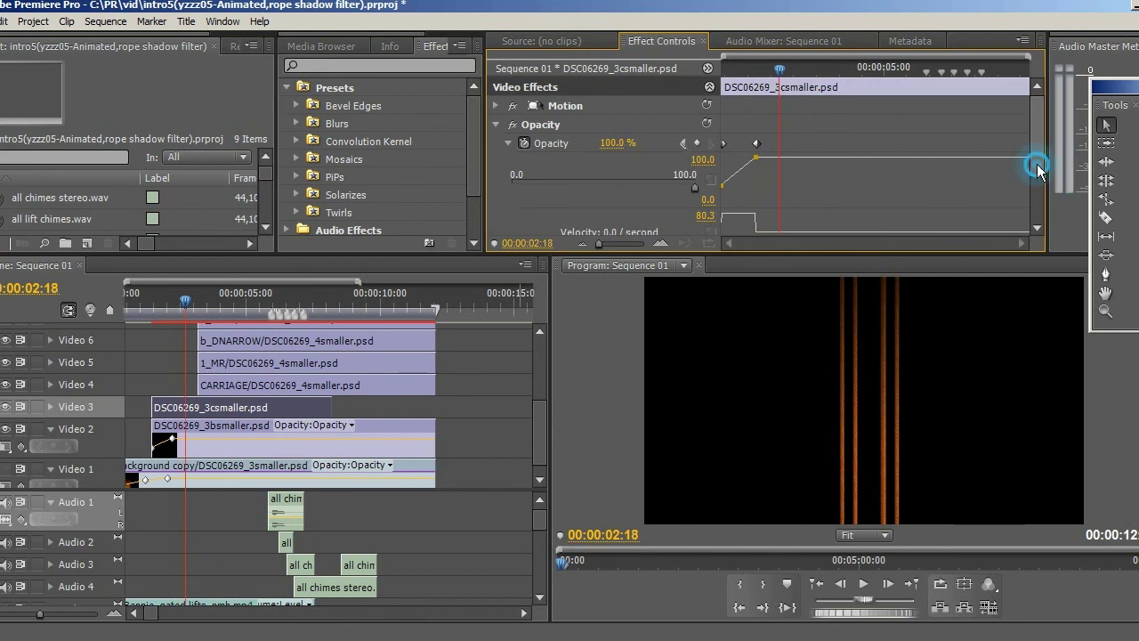
left_click(495, 106)
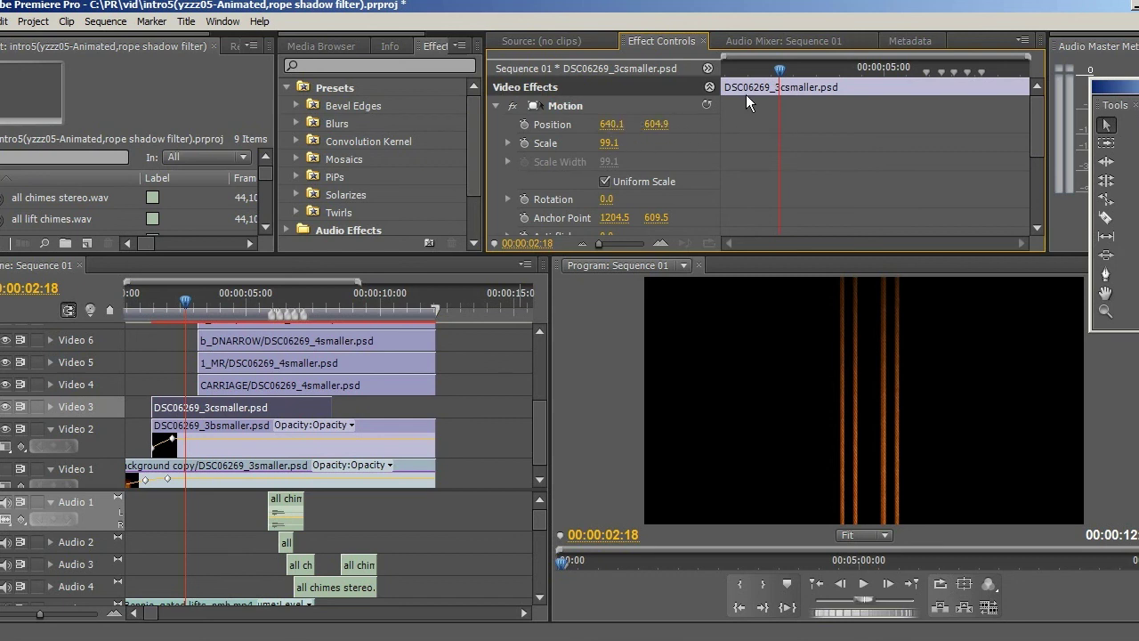
left_click_drag(783, 73, 901, 69)
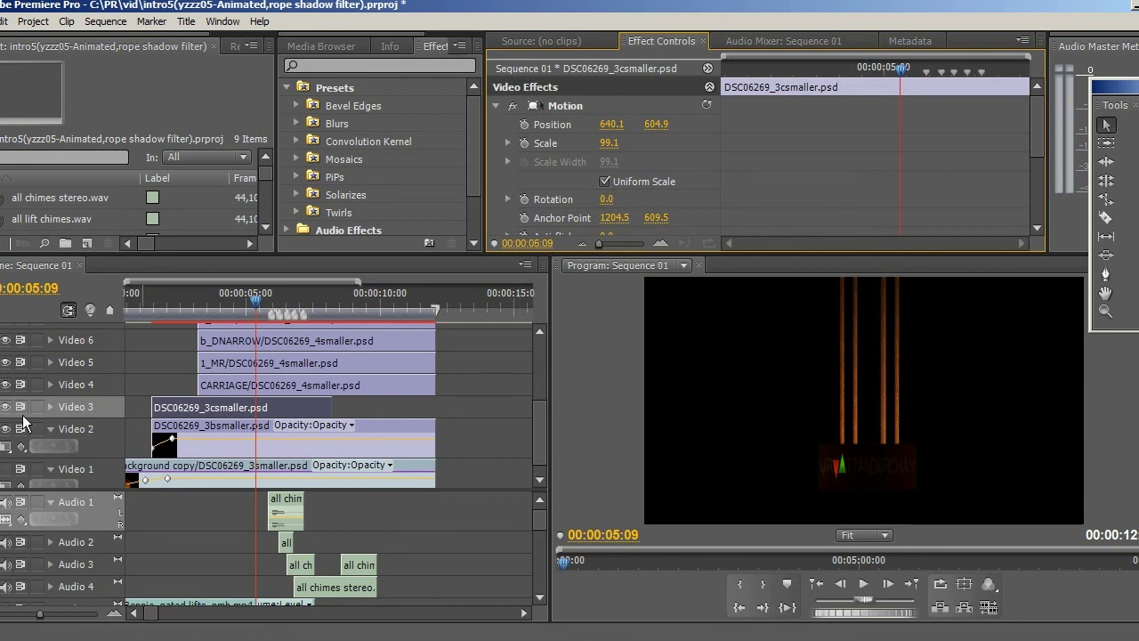
left_click_drag(543, 433, 544, 367)
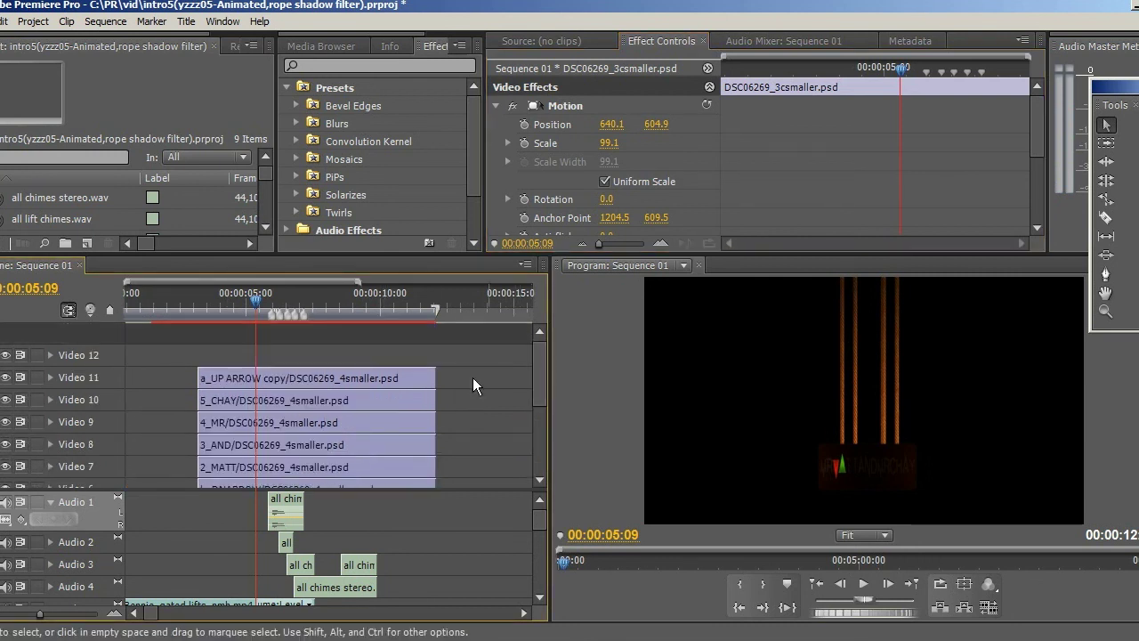
- Enlarge the timeline to show all tracks and scrub the title reveal with the rope shadow layer (Video 3) hidden
left_click(543, 460)
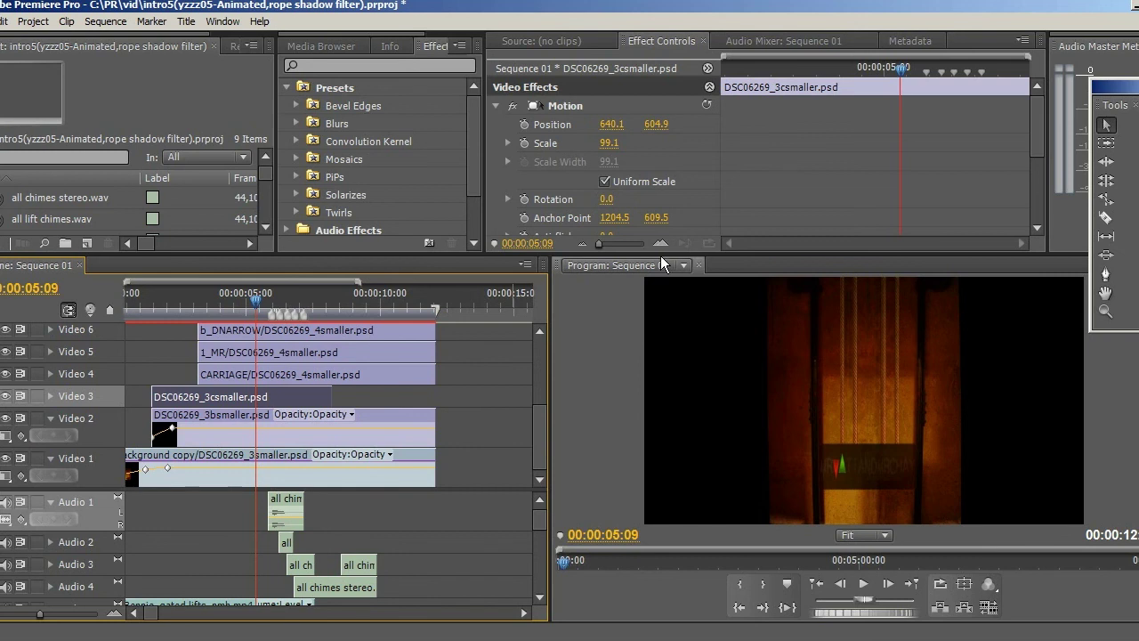
left_click_drag(661, 255, 641, 135)
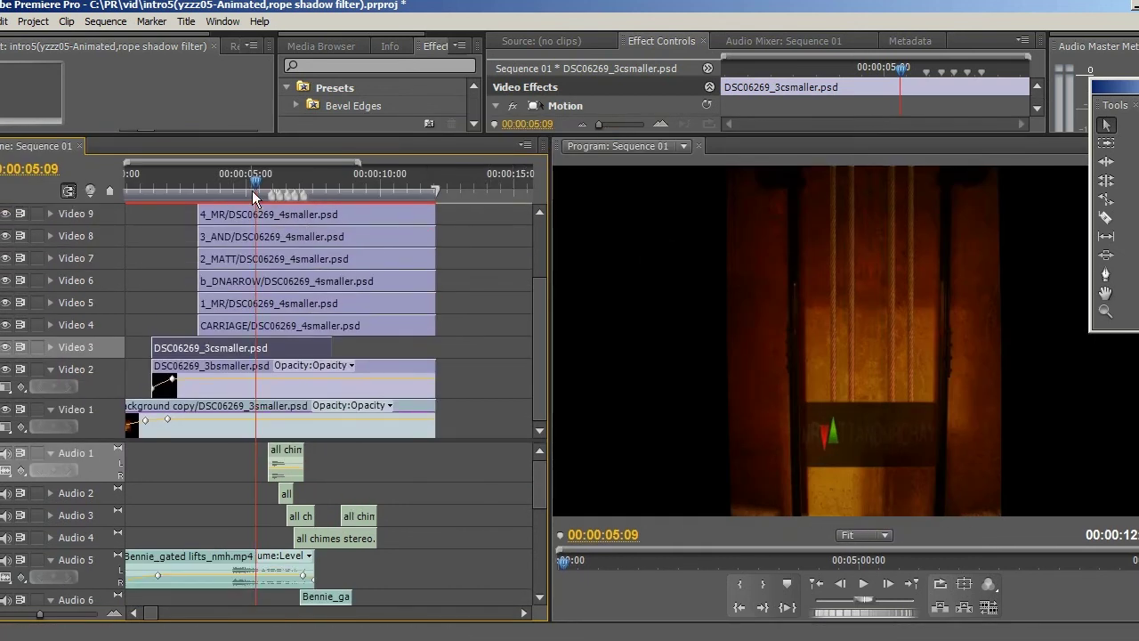
mouse_move(255, 183)
left_mouse_down()
mouse_move(189, 182)
mouse_move(270, 183)
left_mouse_up()
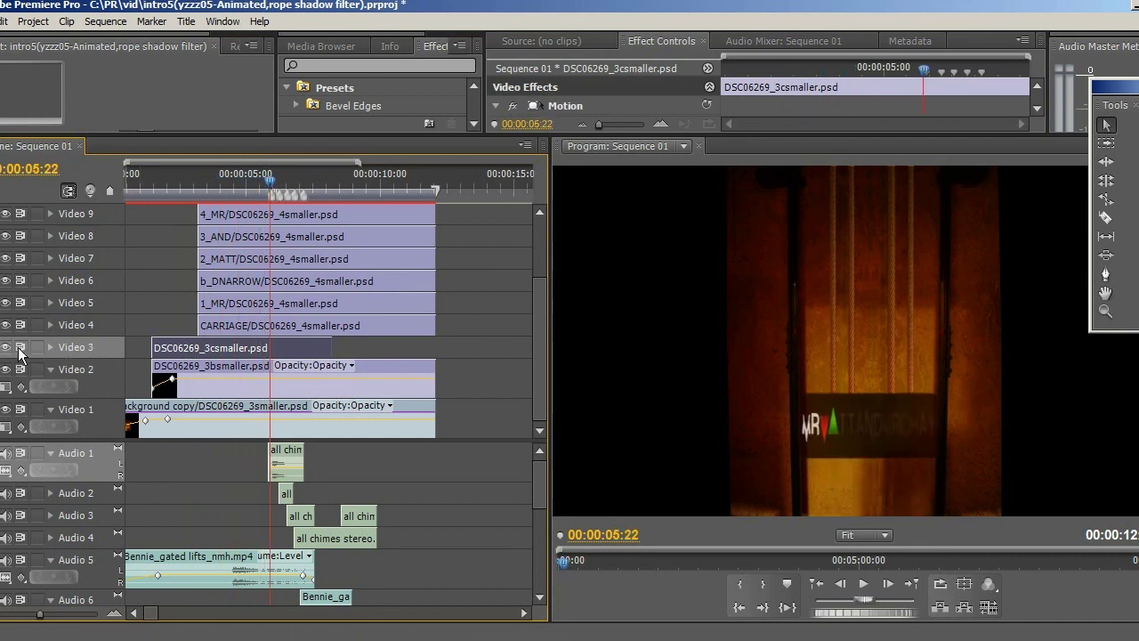
left_click(5, 347)
left_click_drag(208, 183, 325, 185)
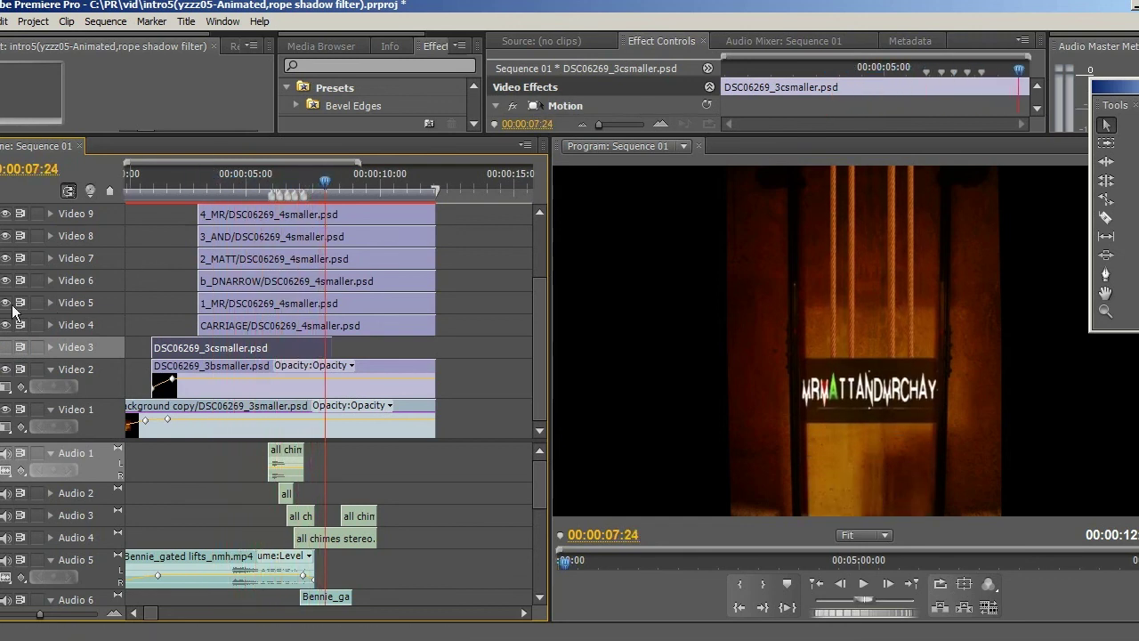
- Show the rope shadow layer again, scrub to the dark title bar near 5 seconds, then quit with Ctrl+Q
left_click(5, 347)
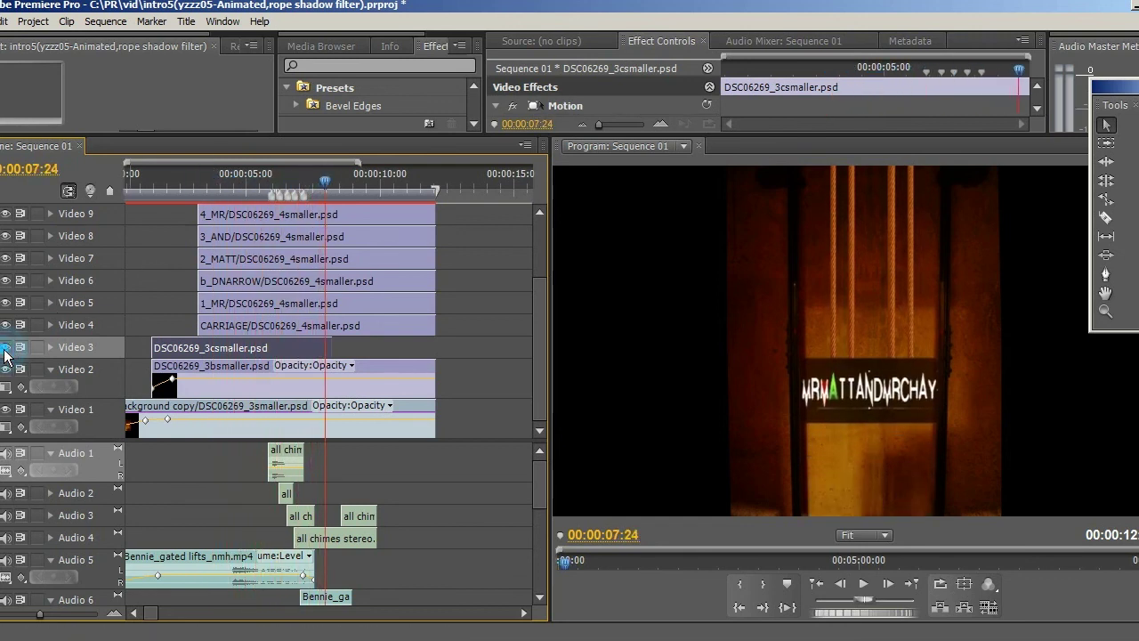
left_click(206, 182)
left_click_drag(206, 182, 250, 182)
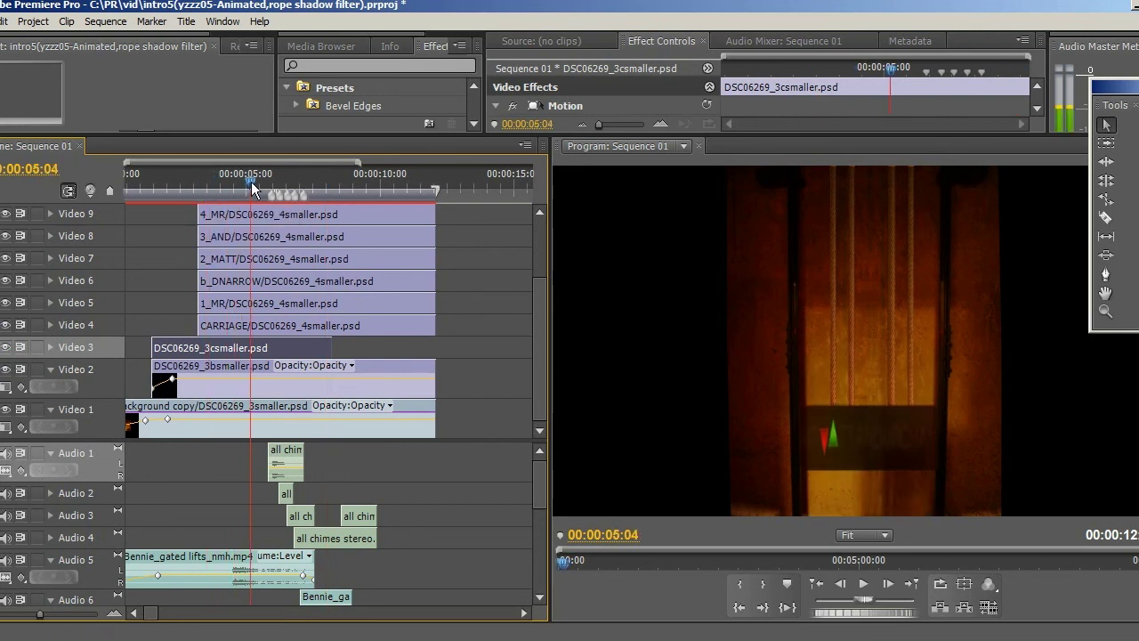
key("ctrl+q")
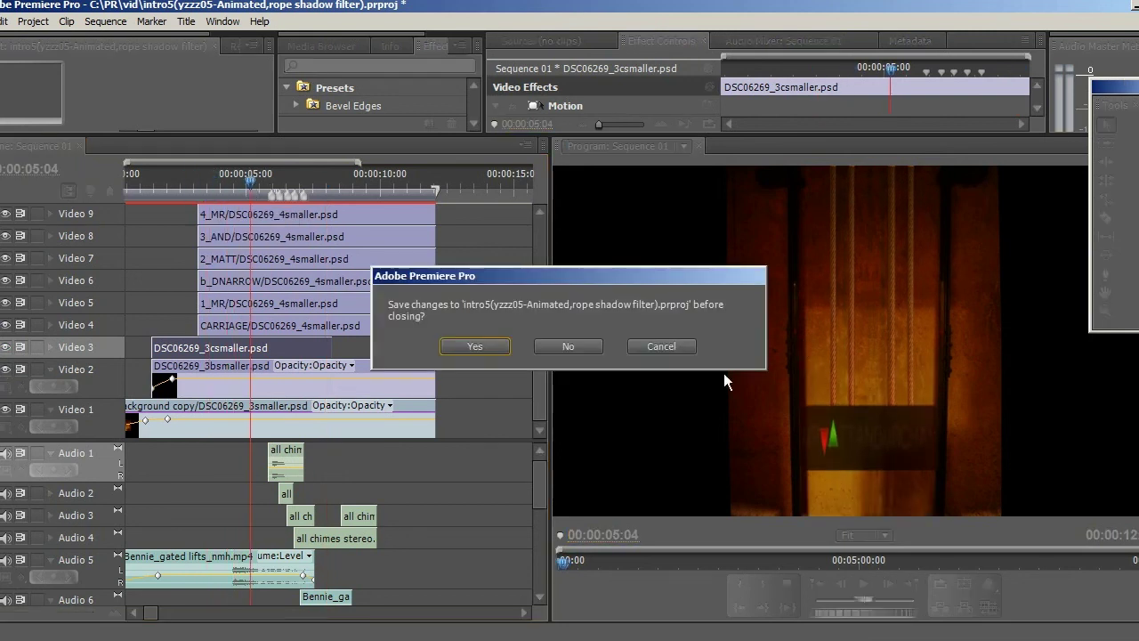
- Close intro5 without saving and open 'intro6(yzzz06,with ending zoom in).prproj' from the search results
left_click(573, 346)
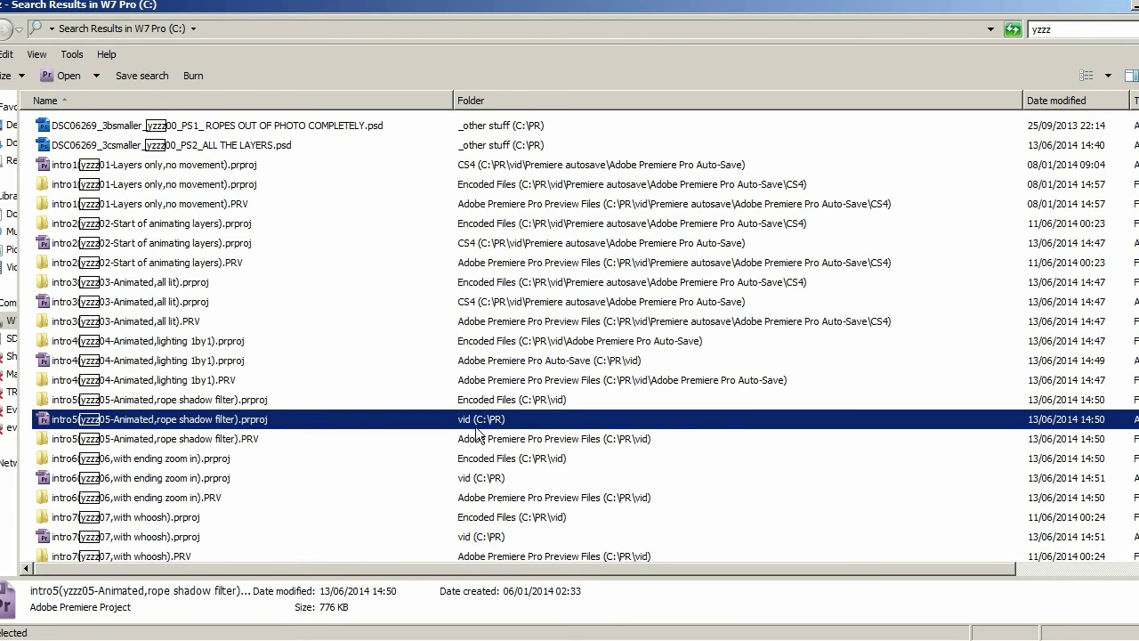
double_click(172, 478)
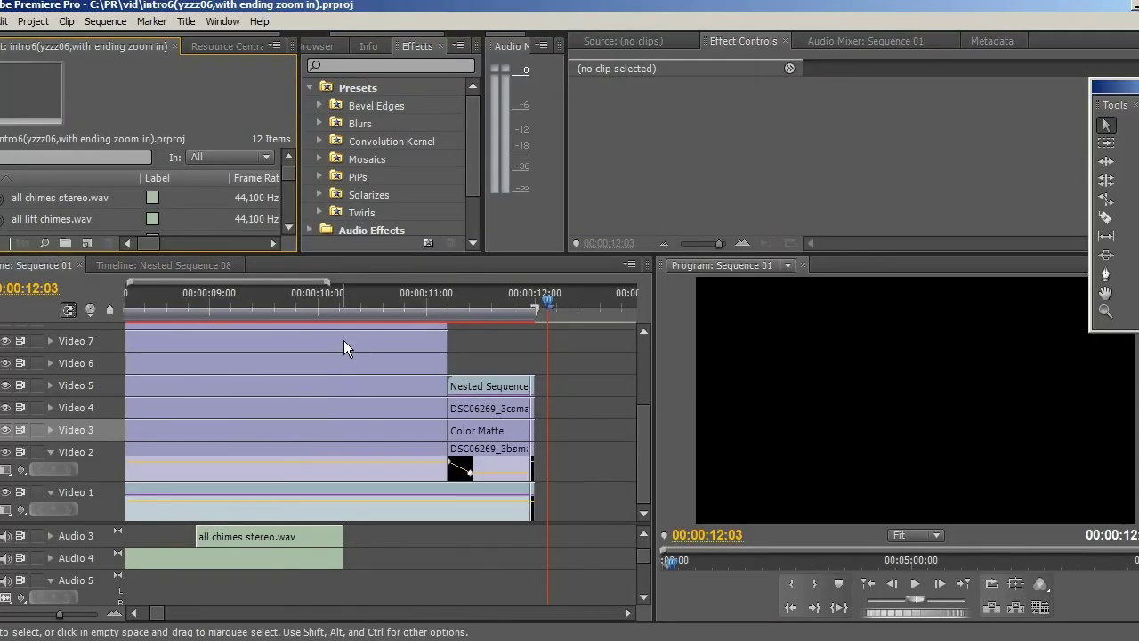
- Zoom the timeline out to show all clips and set the playhead to 11:07, before the nested sequence
left_click_drag(329, 280, 418, 280)
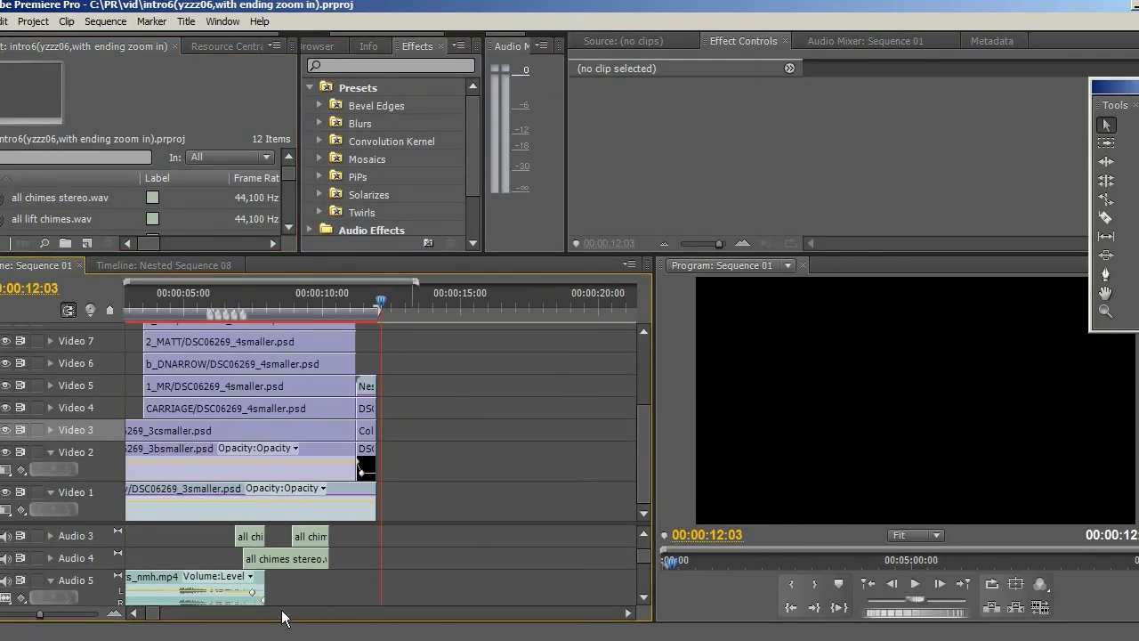
left_click_drag(150, 613, 138, 612)
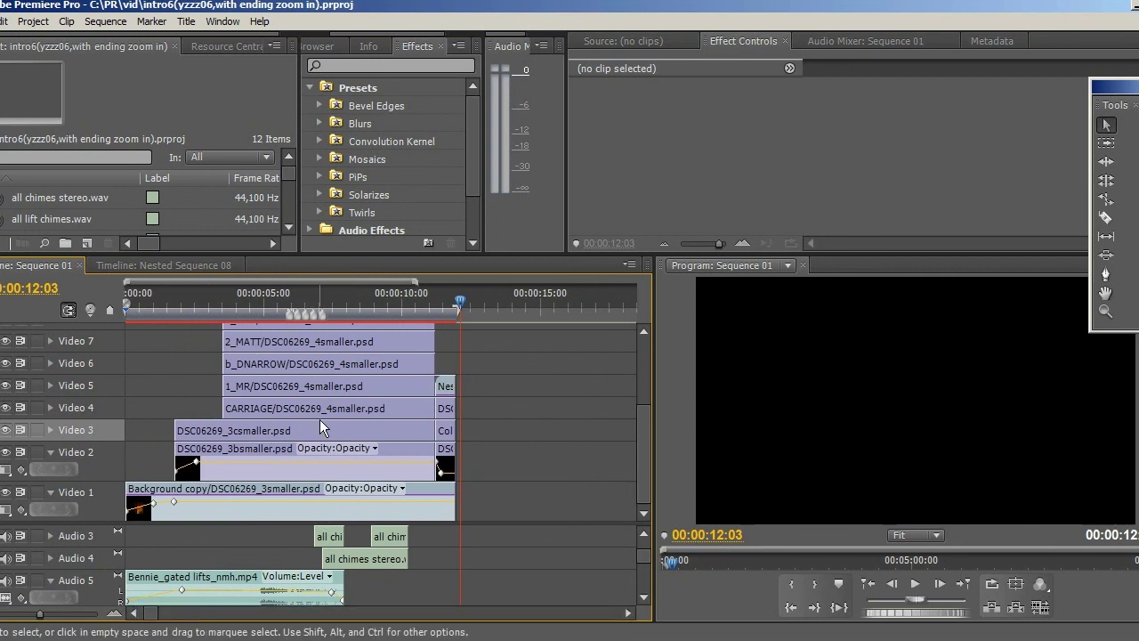
left_click(437, 303)
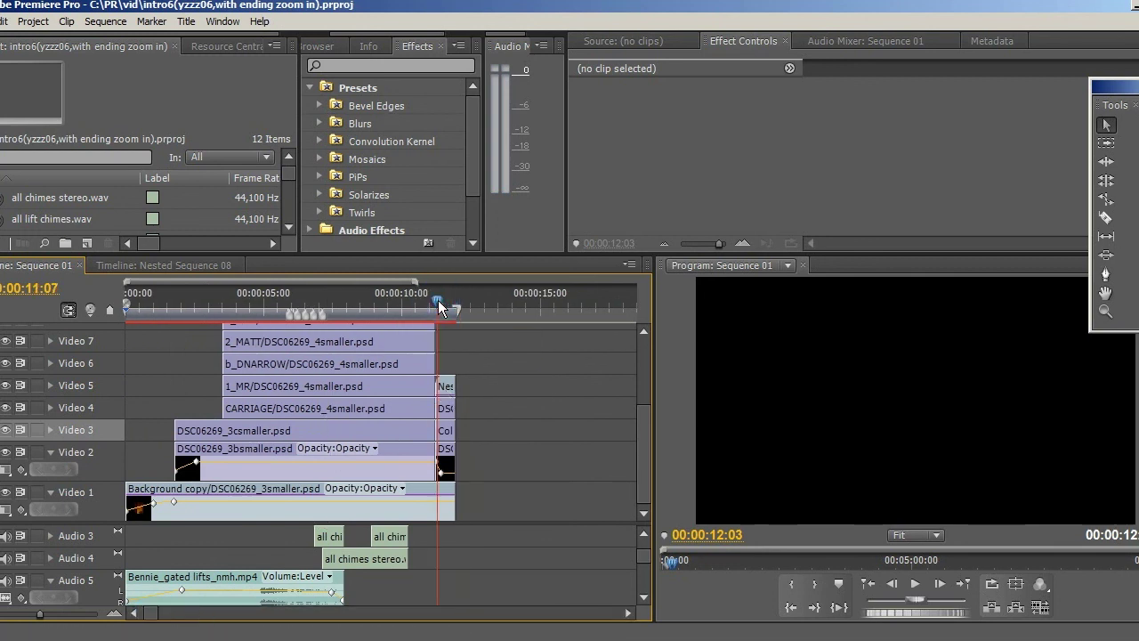